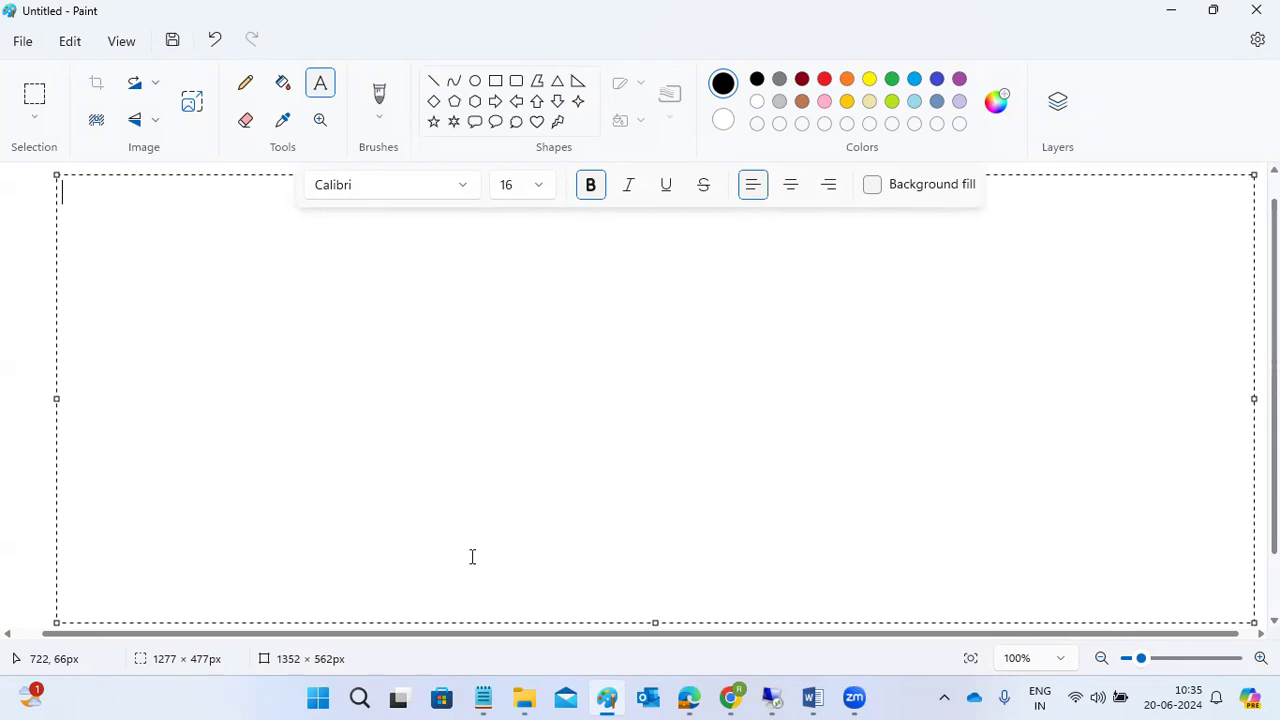
# Bring the 49.206.199.235 remote desktop session showing SAP to the front.
pyautogui.moveTo(772, 697)
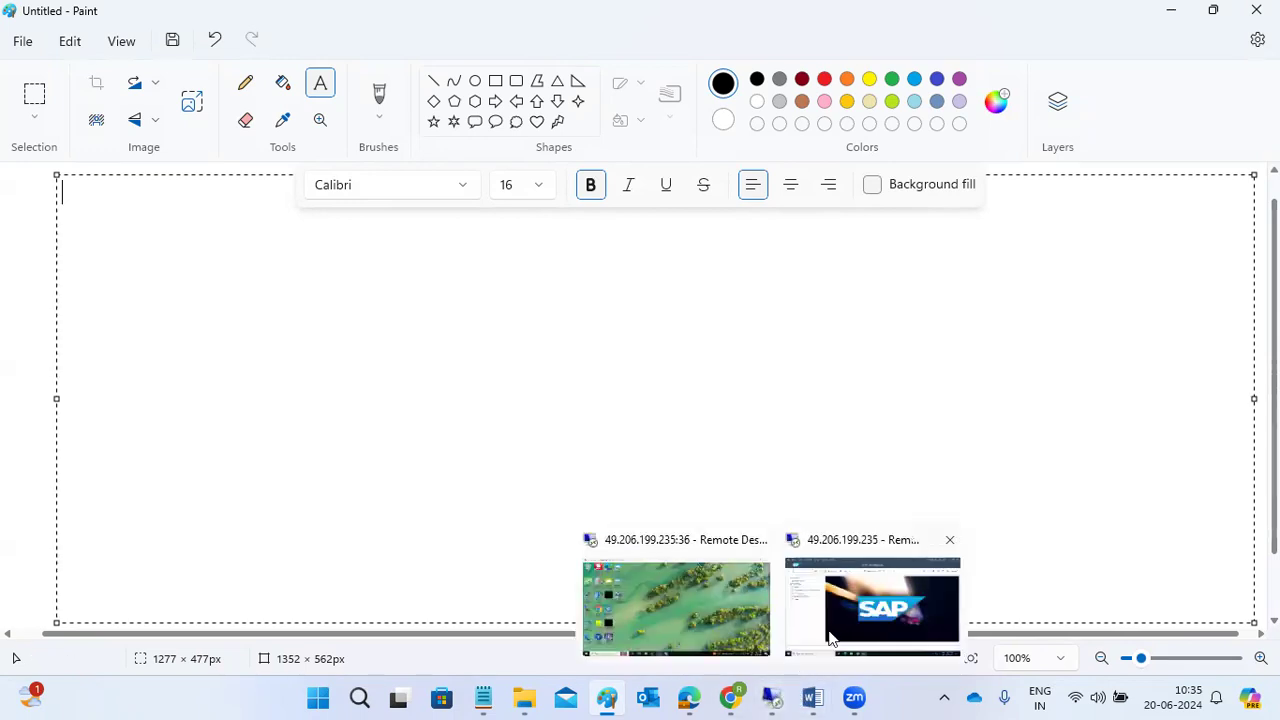
pyautogui.click(870, 605)
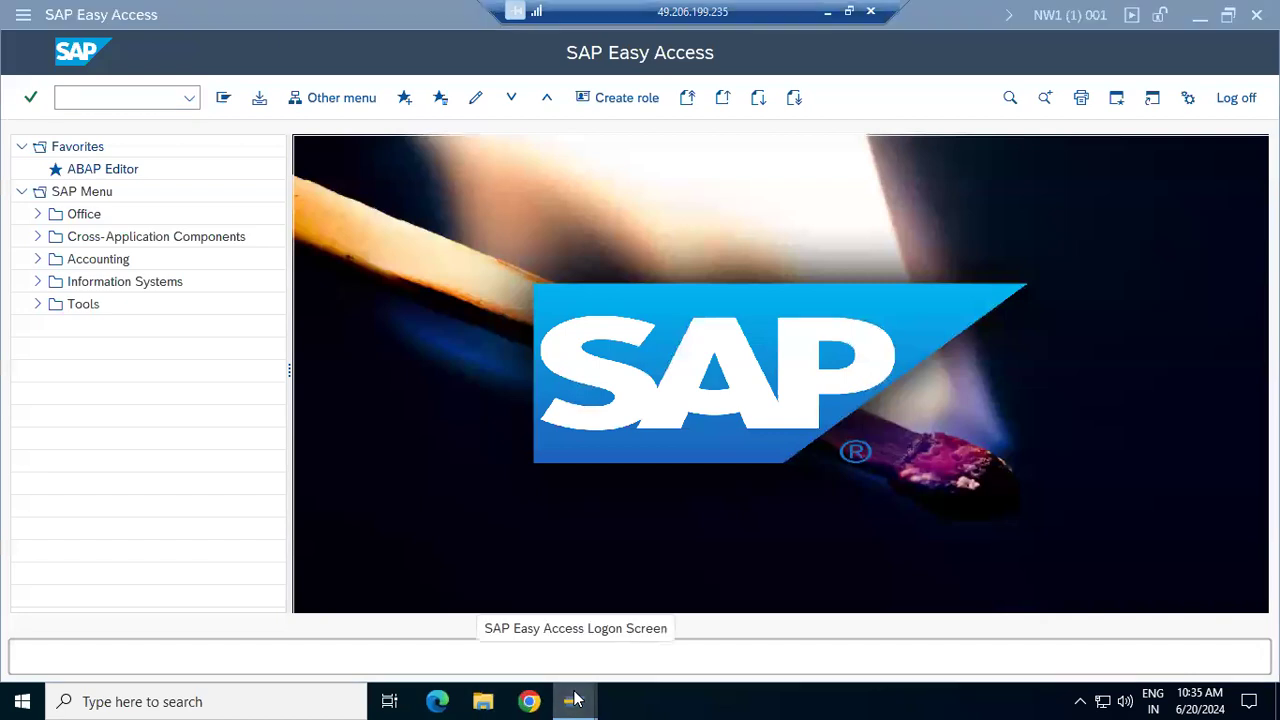
# Connect to SAP NW1 and attempt a logon in client 900 as user SAP*.
pyautogui.moveTo(570, 699)
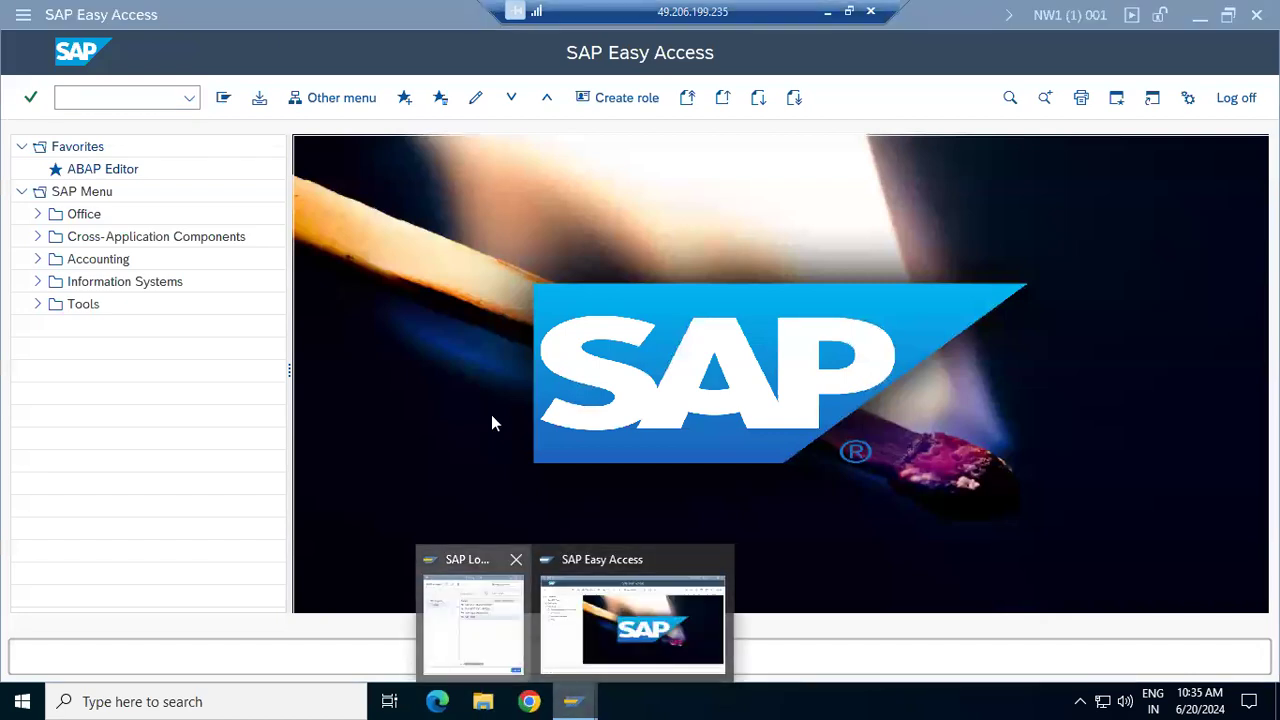
pyautogui.click(470, 615)
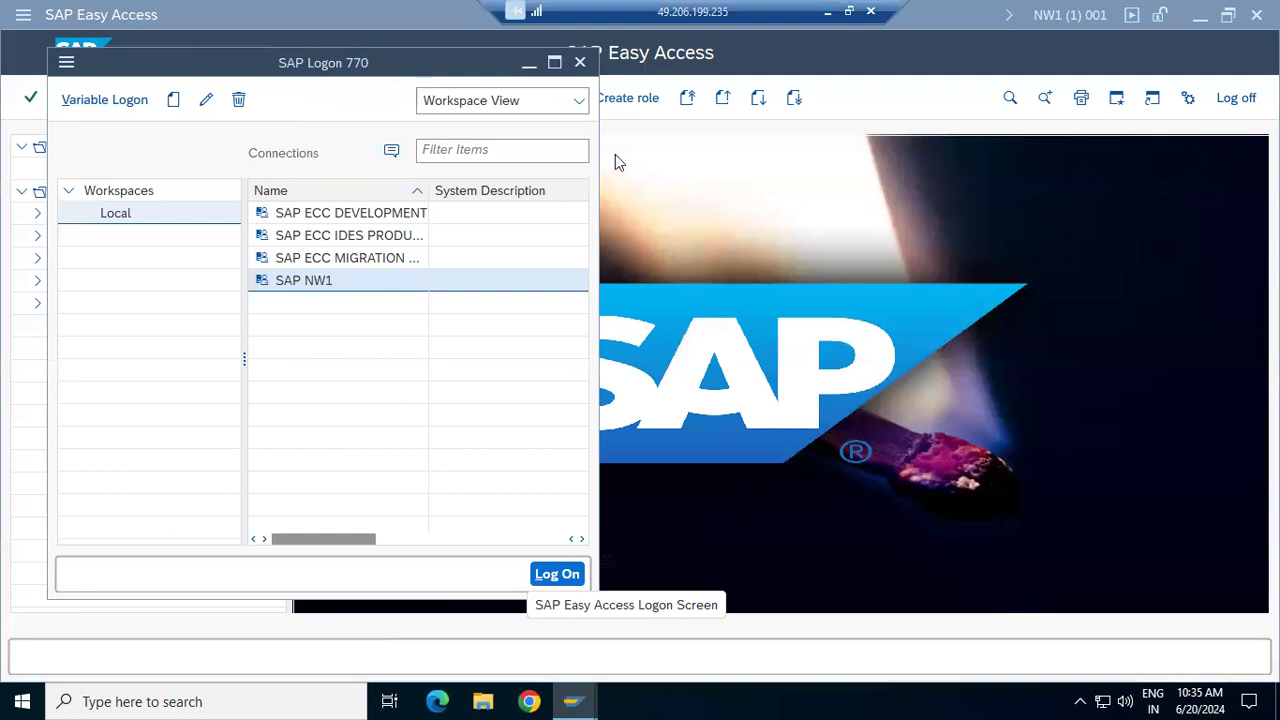
pyautogui.press('Return')
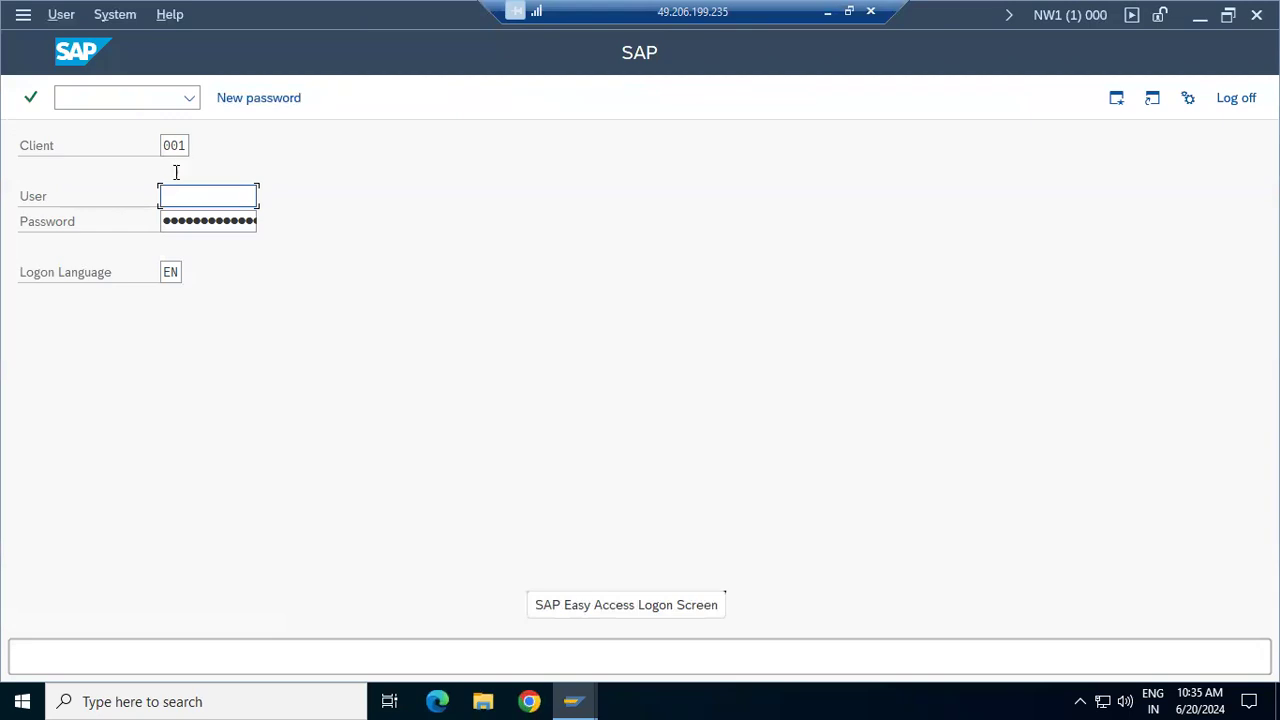
pyautogui.doubleClick(180, 150)
pyautogui.write('900')
pyautogui.press('Tab')
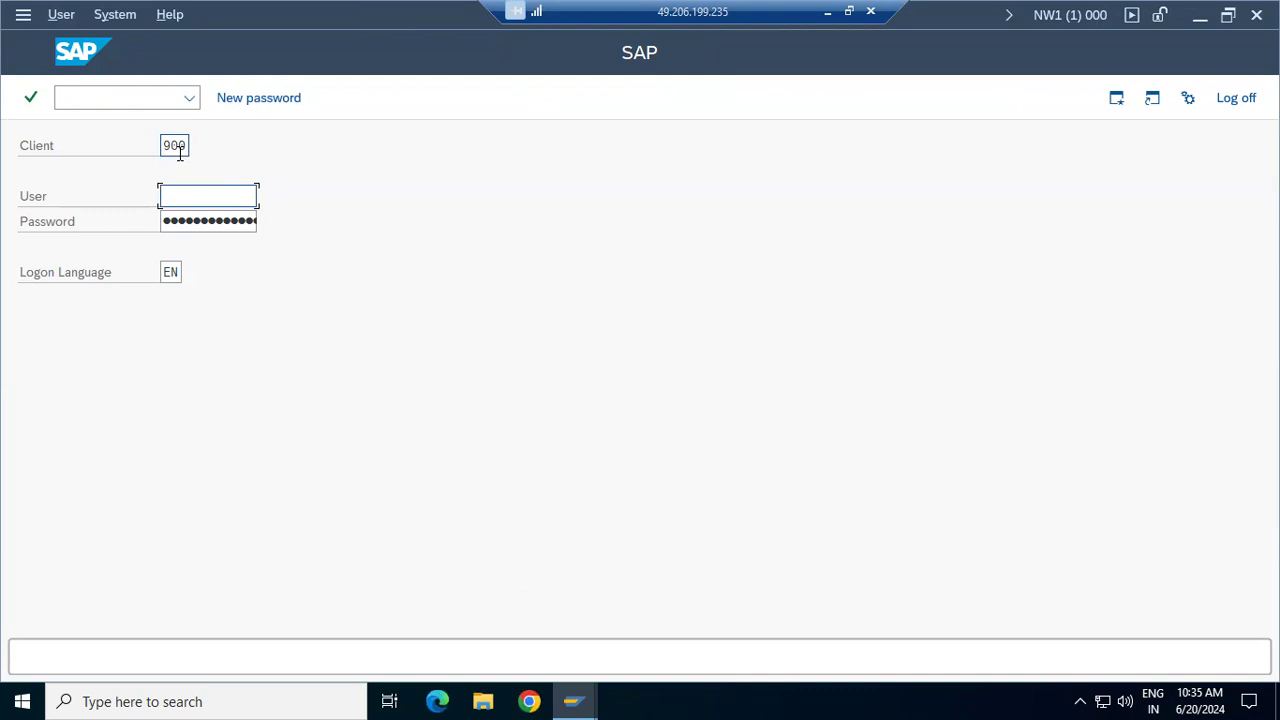
pyautogui.write('d')
pyautogui.press('BackSpace')
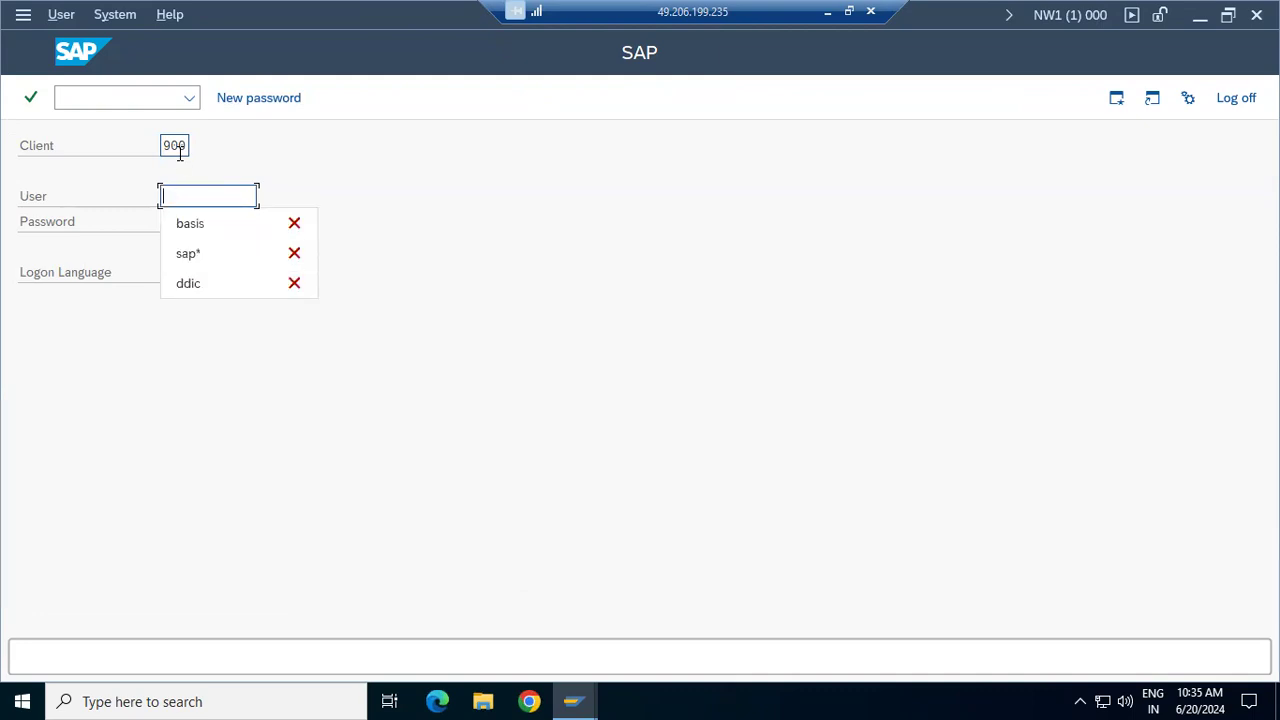
pyautogui.write('sap*')
pyautogui.press('Tab')
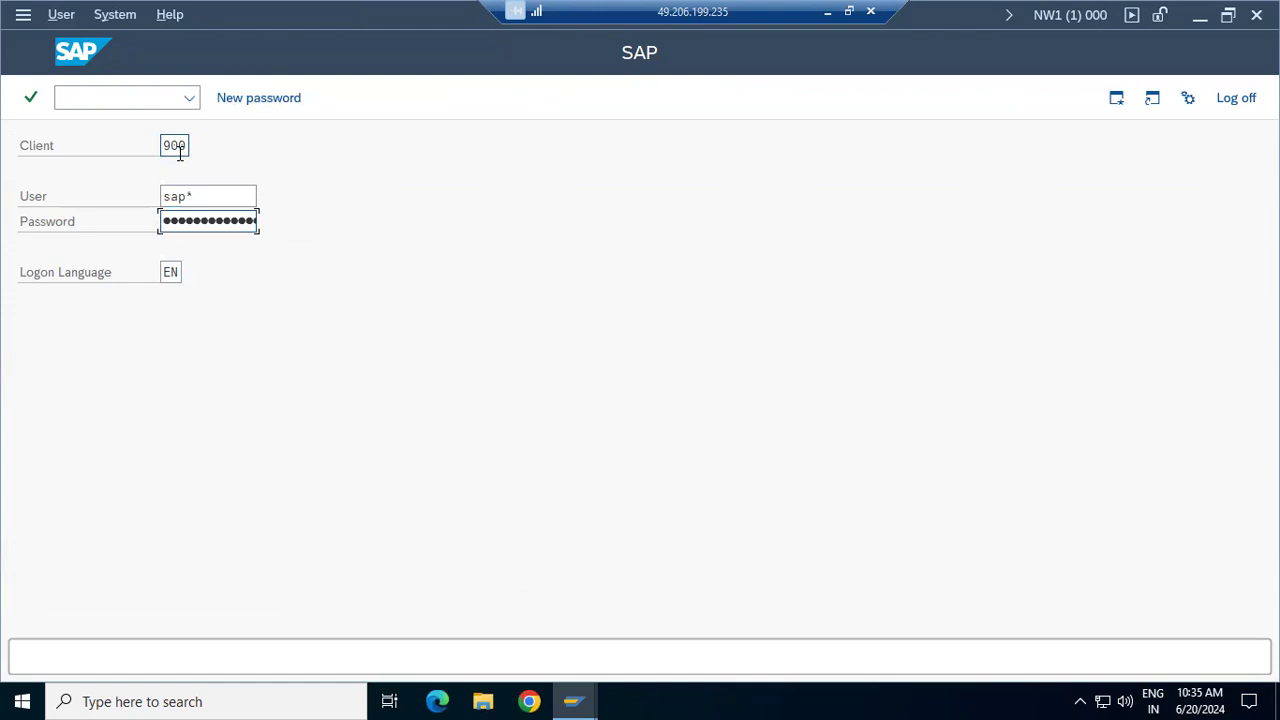
pyautogui.press('Return')
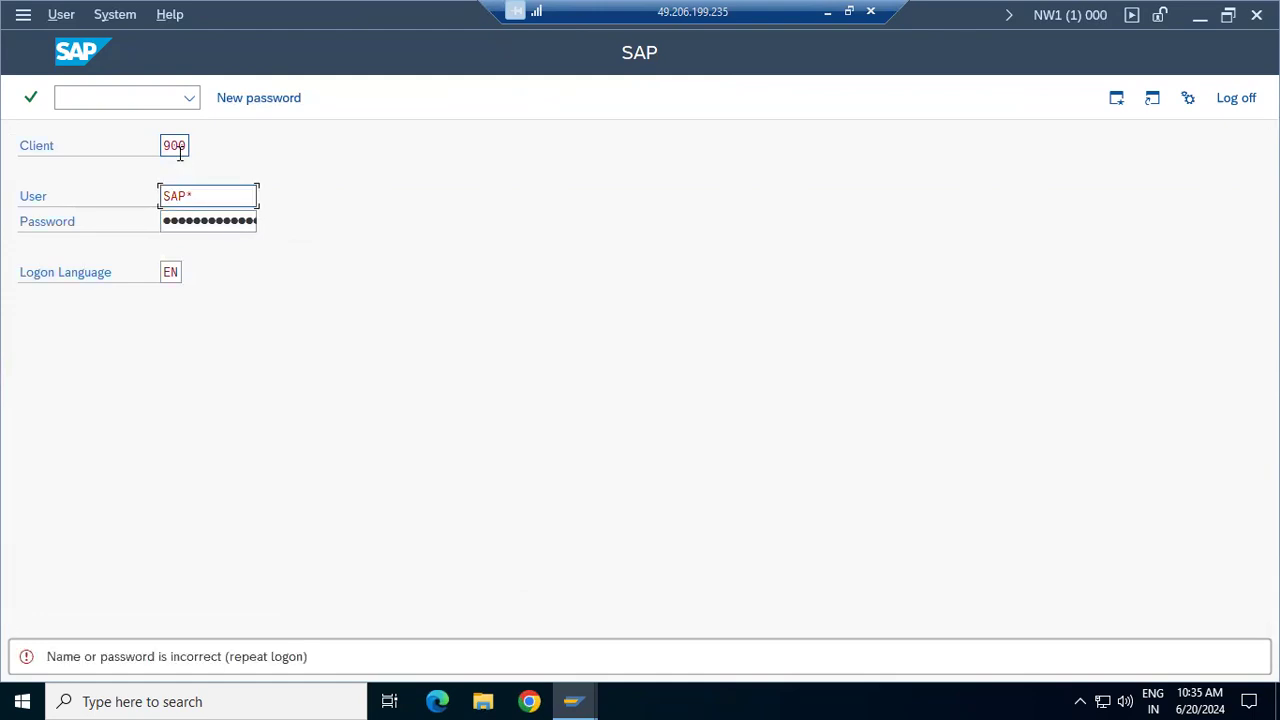
# Retry the rejected logon with user DDIC instead of SAP*.
pyautogui.press('Tab')
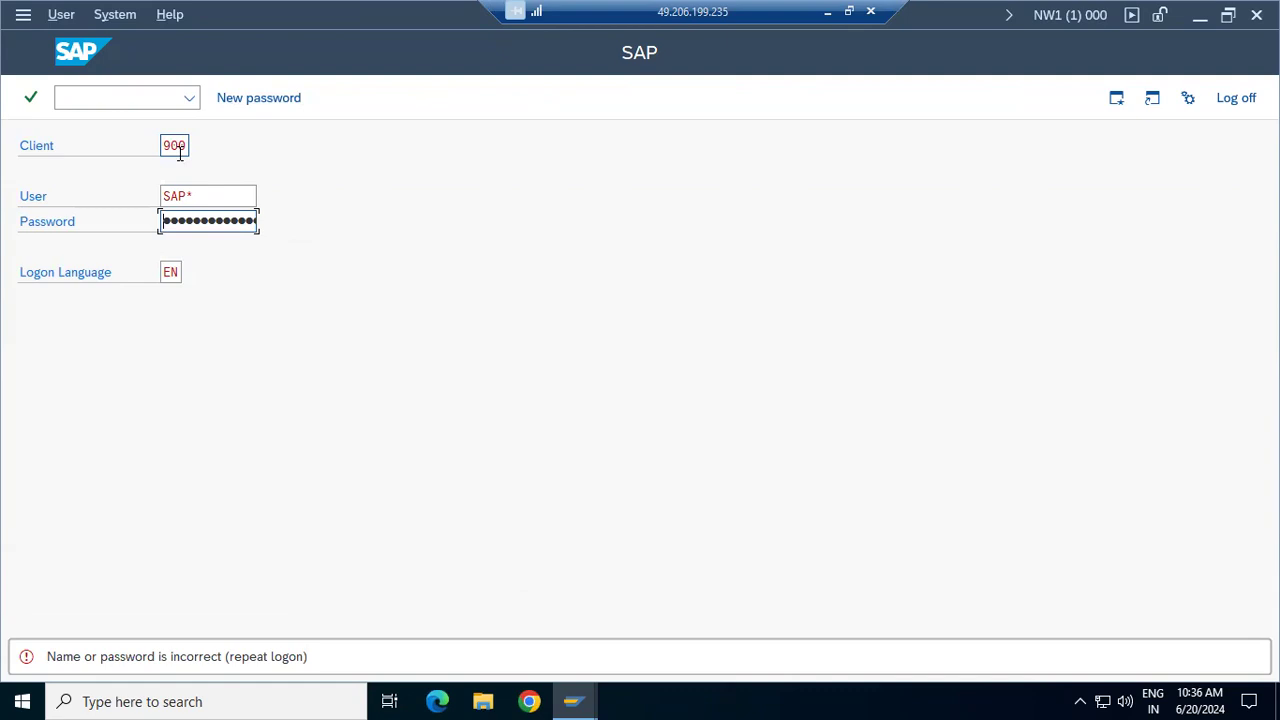
pyautogui.press('Right')
pyautogui.press('Right')
pyautogui.press('Right')
pyautogui.press('Right')
pyautogui.press('Right')
pyautogui.press('Right')
pyautogui.press('Right')
pyautogui.hotkey('shift', 'Tab')
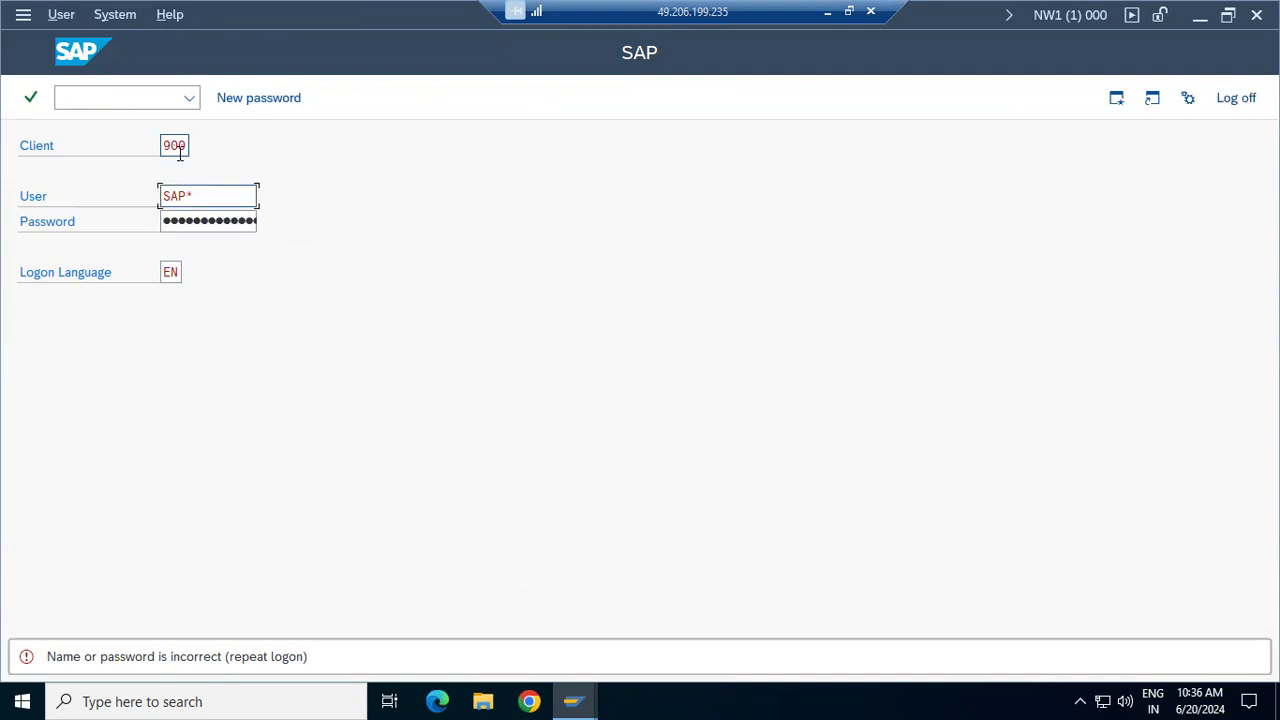
pyautogui.hotkey('shift', 'End')
pyautogui.write('ddic')
pyautogui.press('Tab')
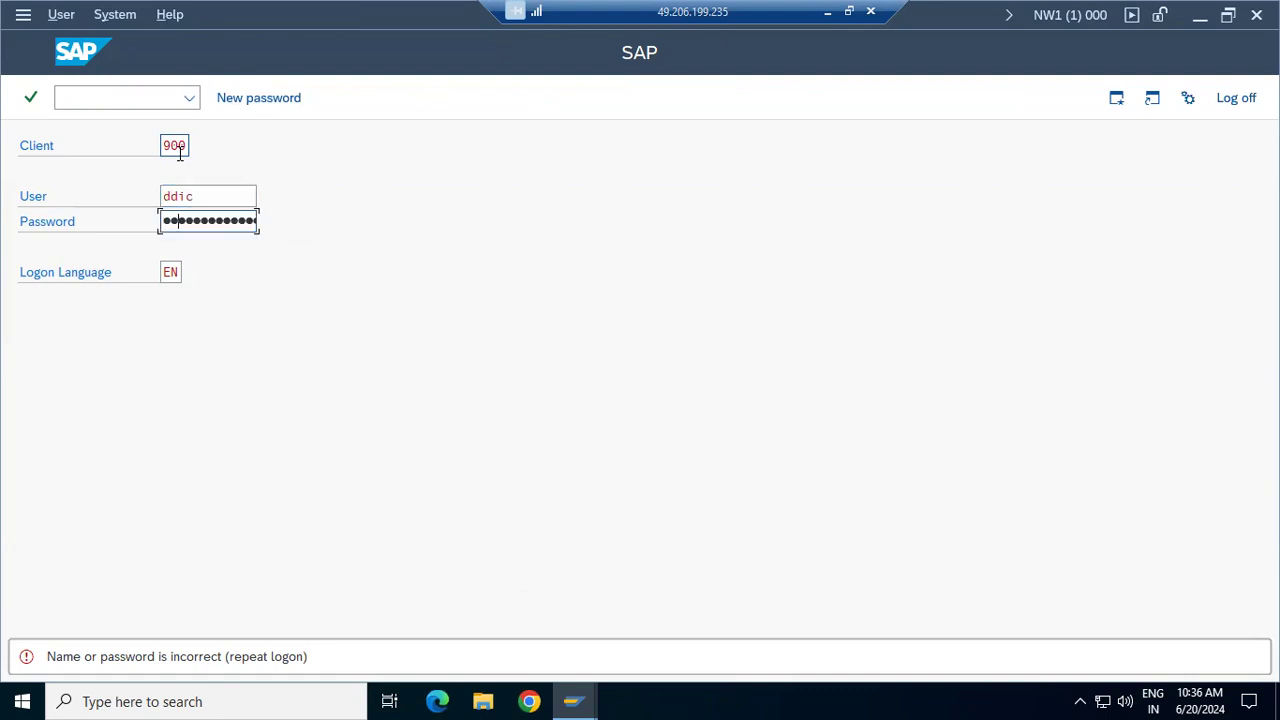
pyautogui.press('Right')
pyautogui.press('Right')
pyautogui.press('Right')
pyautogui.press('Right')
pyautogui.press('Return')
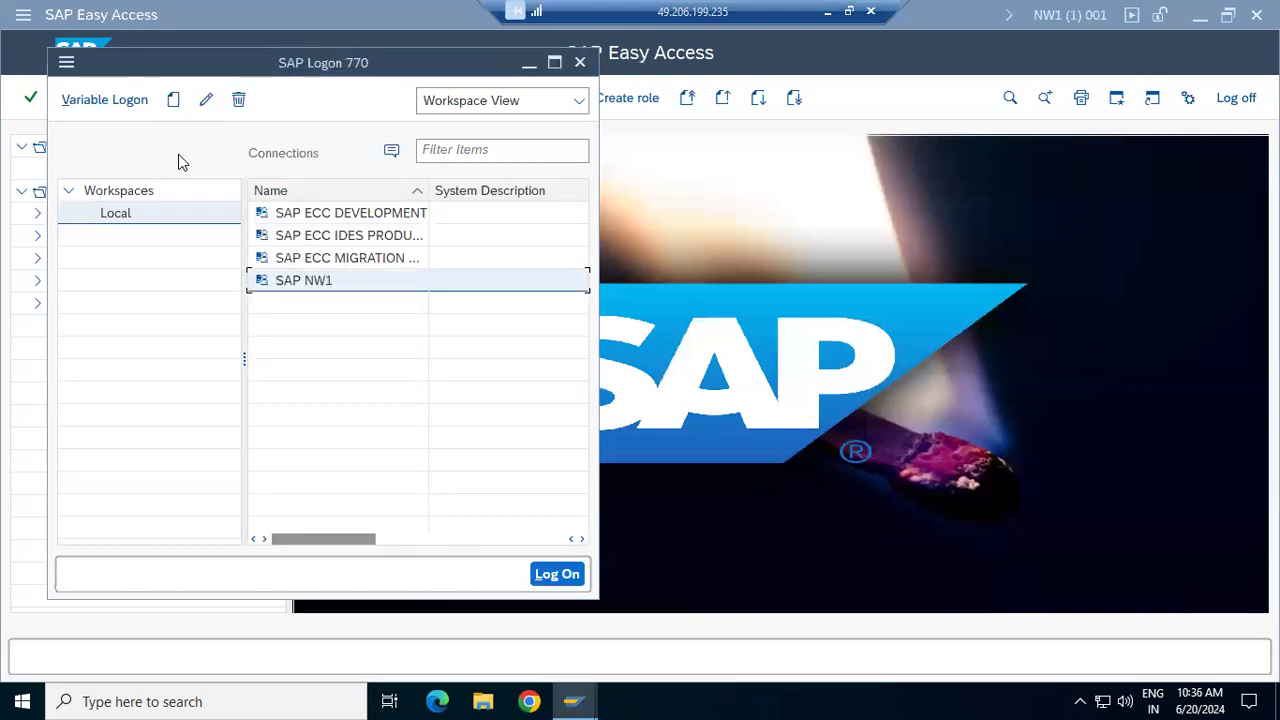
# From SAP Easy Access, run se38 and enter the parameter name login/no_automatic_user_sapstar.
pyautogui.click(803, 223)
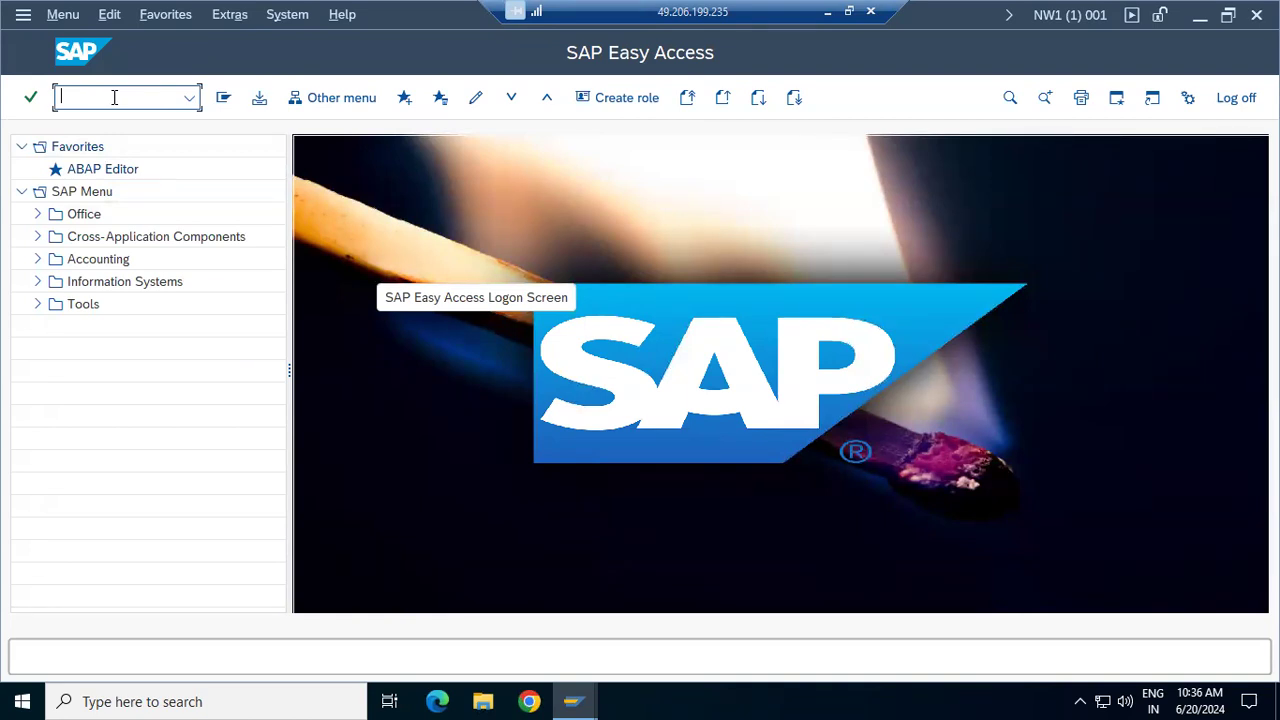
pyautogui.write('se38')
pyautogui.press('Return')
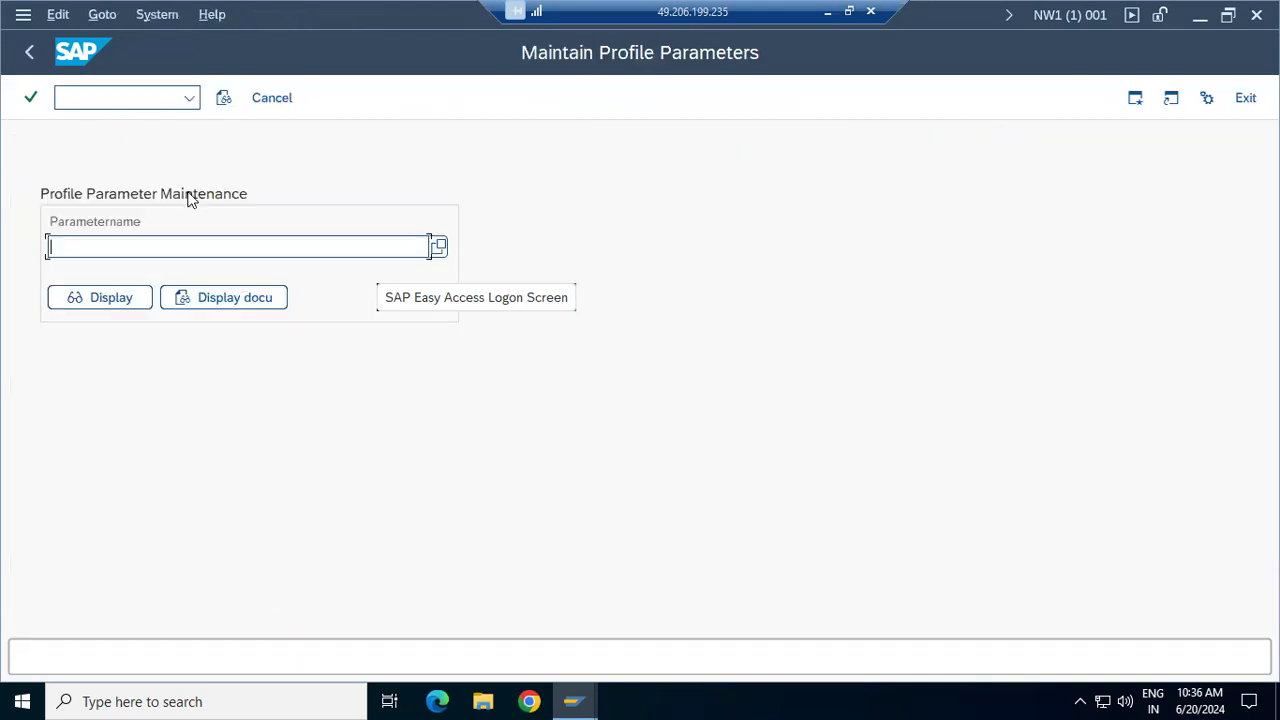
pyautogui.click(187, 247)
pyautogui.click(187, 252)
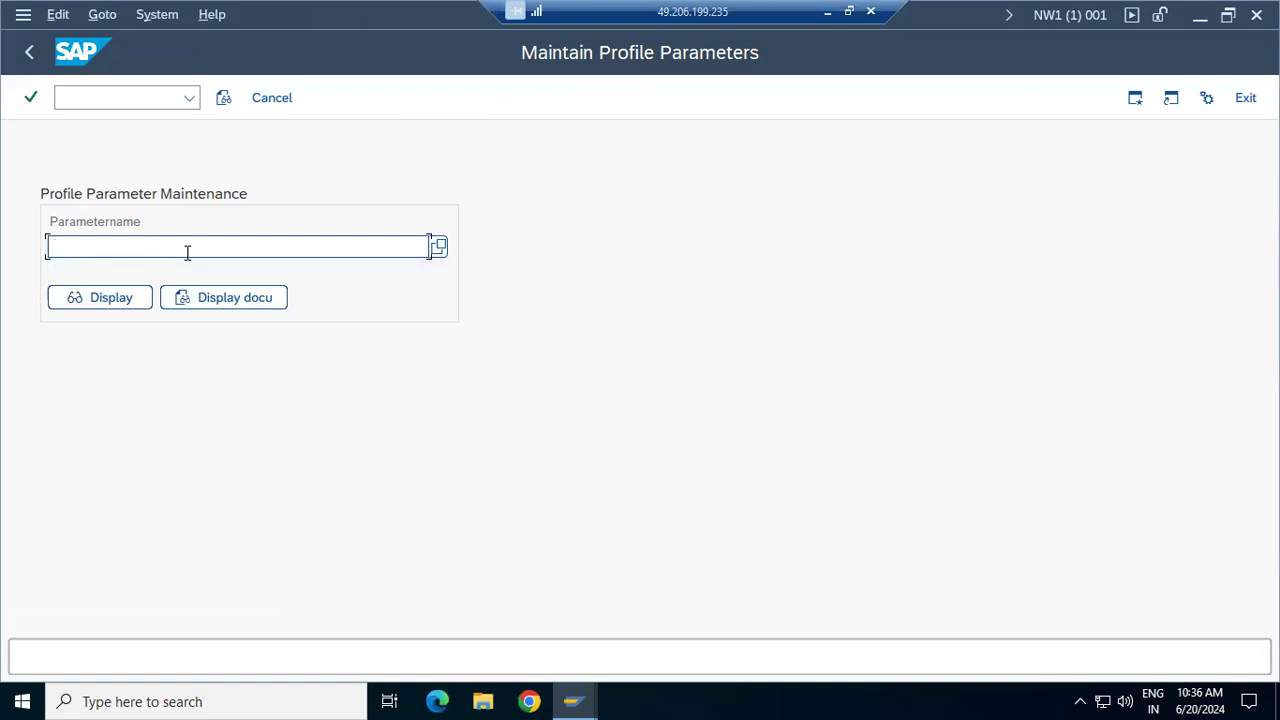
pyautogui.write('login/no_automatic_user_sapstar')
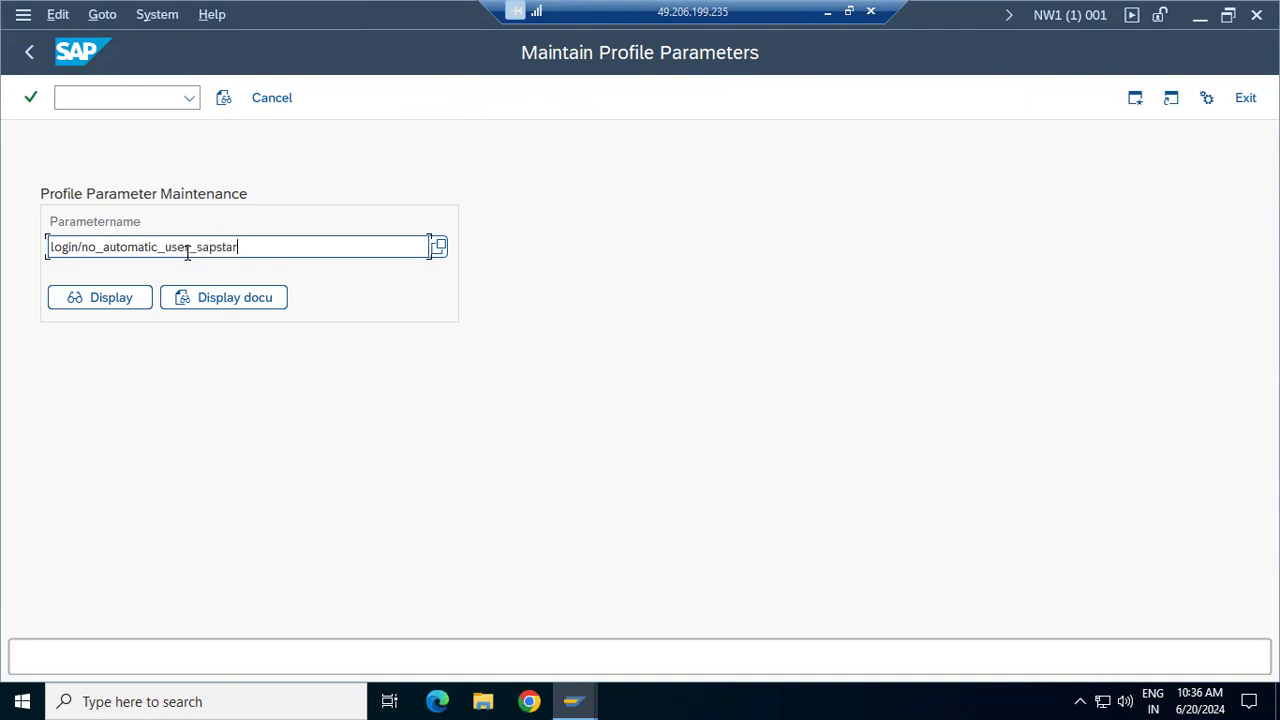
# Display the parameter details, noting current value 1, then return to SAP Easy Access.
pyautogui.click(98, 310)
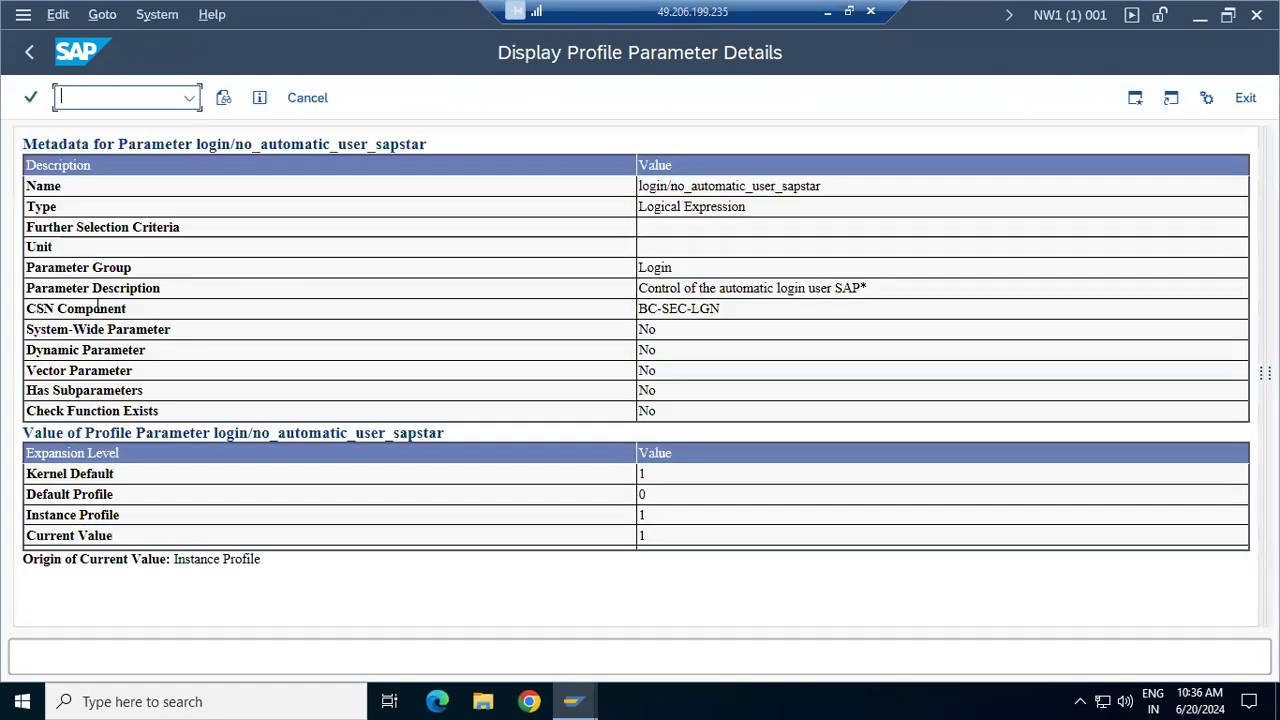
pyautogui.moveTo(649, 535); pyautogui.dragTo(600, 524)
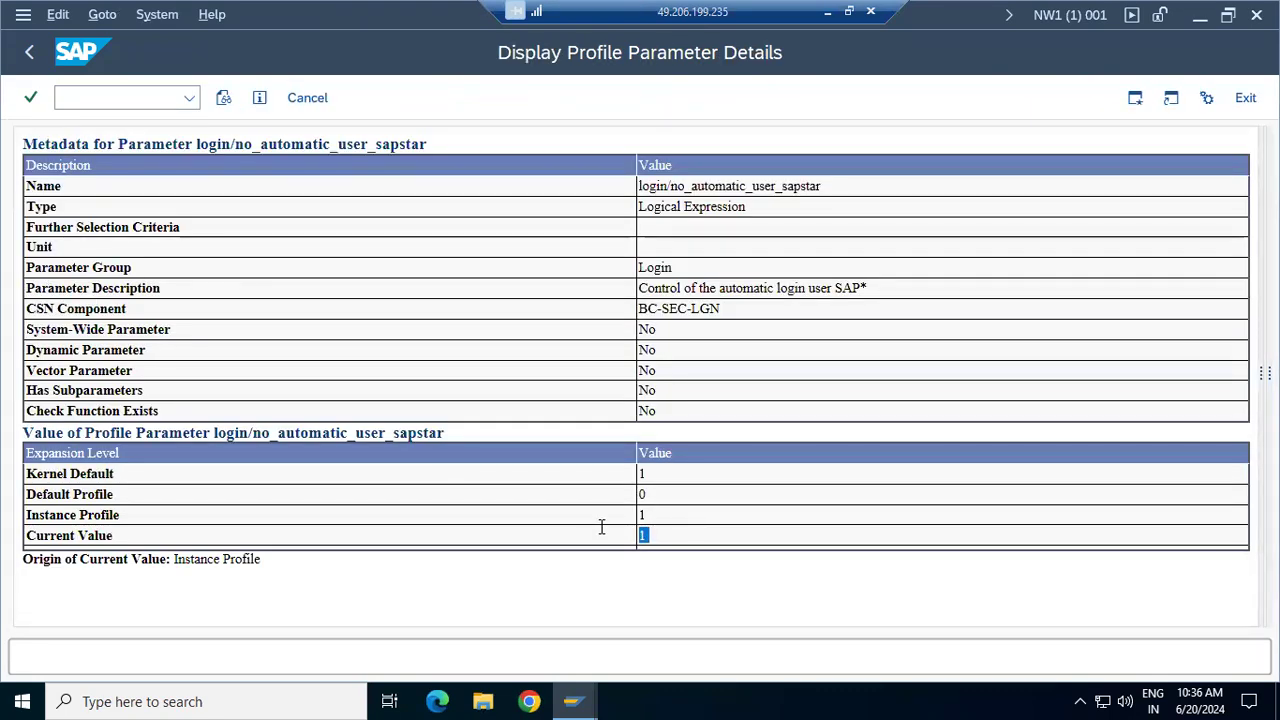
pyautogui.click(29, 52)
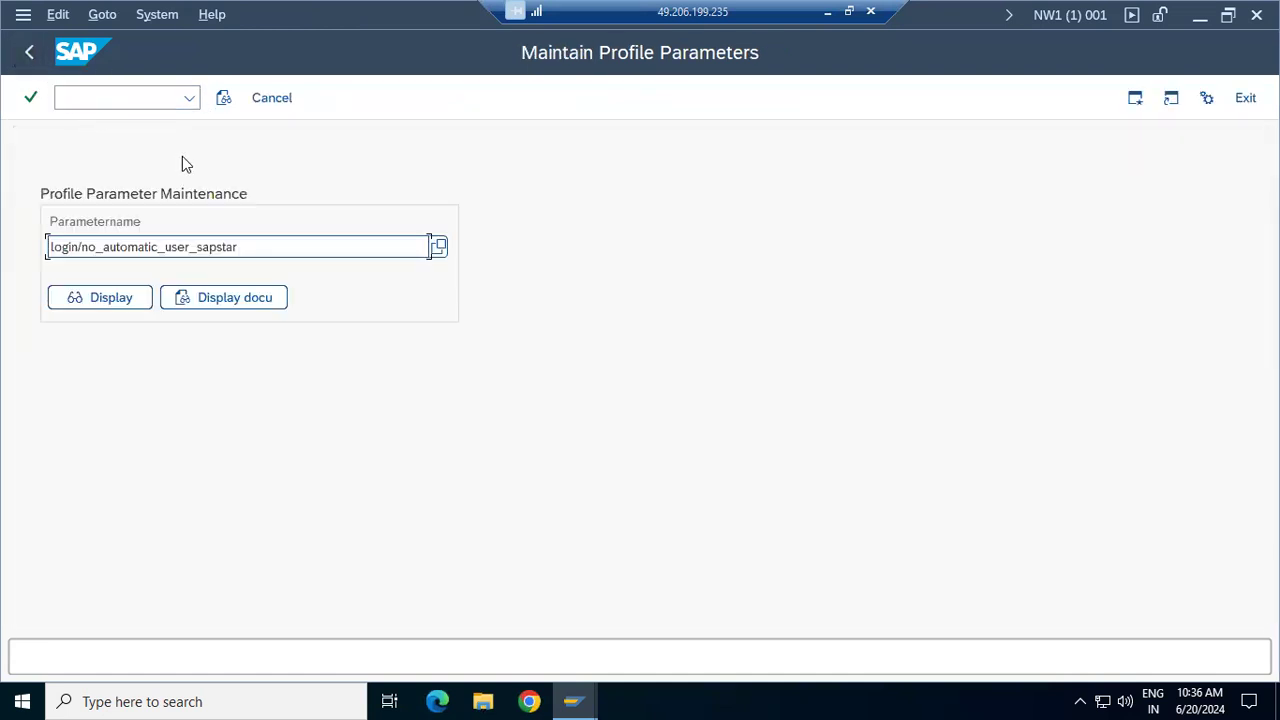
pyautogui.hotkey('ctrl', 'a')
pyautogui.hotkey('ctrl', 'c')
pyautogui.press('End')
pyautogui.click(29, 52)
# Run RZ10 and acknowledge the notice that profiles are display-only, maintained by another user.
pyautogui.write('rz10')
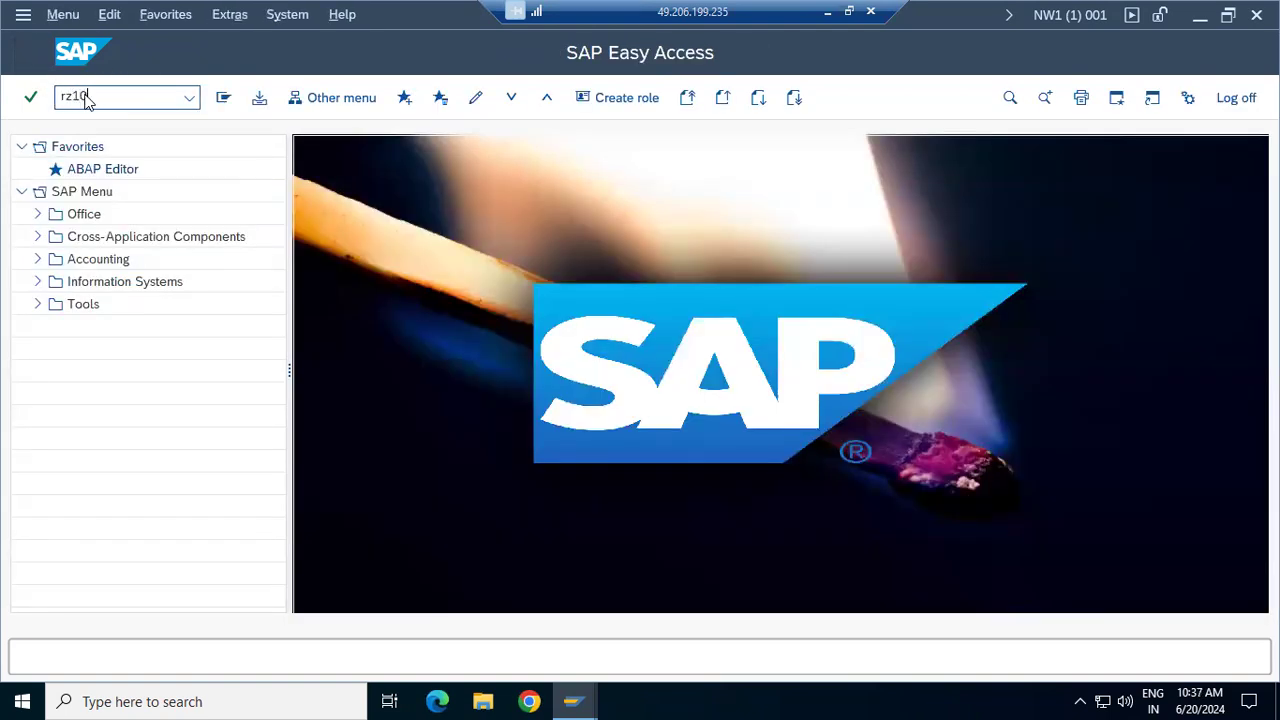
pyautogui.press('Return')
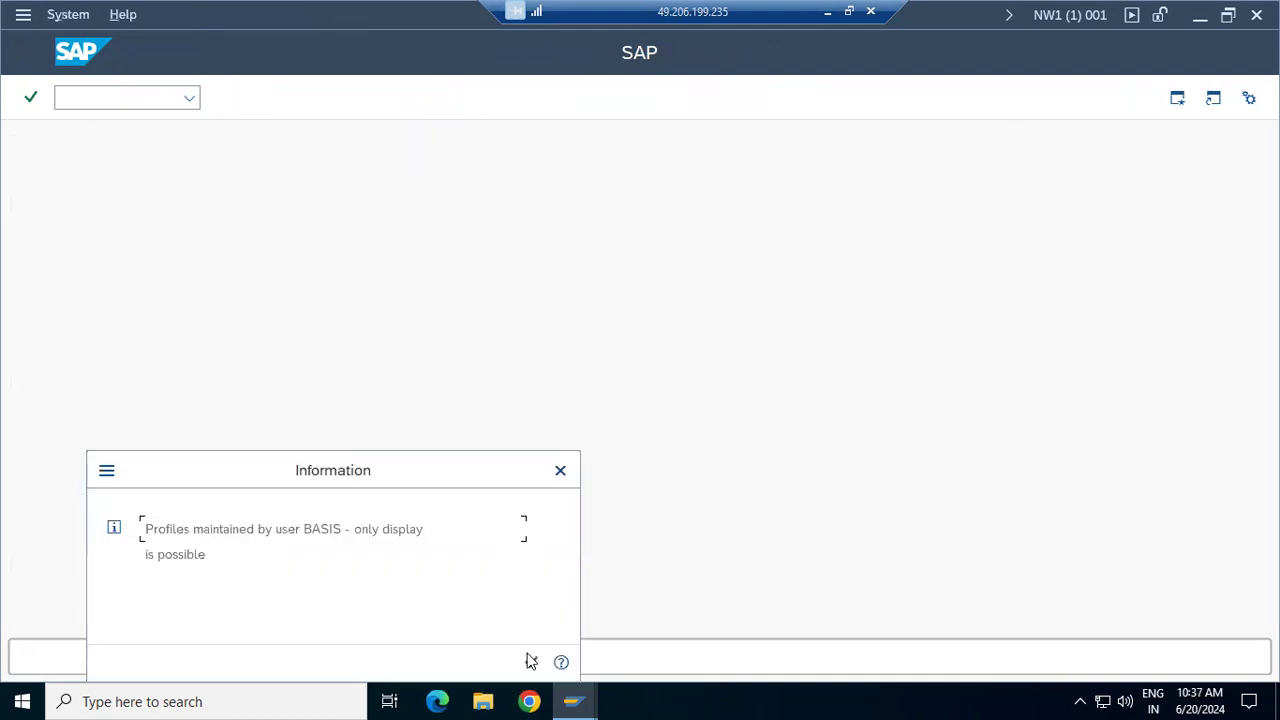
pyautogui.moveTo(257, 533); pyautogui.dragTo(380, 533)
pyautogui.click(528, 665)
# Switch to transaction /nsm12 from the command field.
pyautogui.click(89, 96)
pyautogui.write('/nsm12')
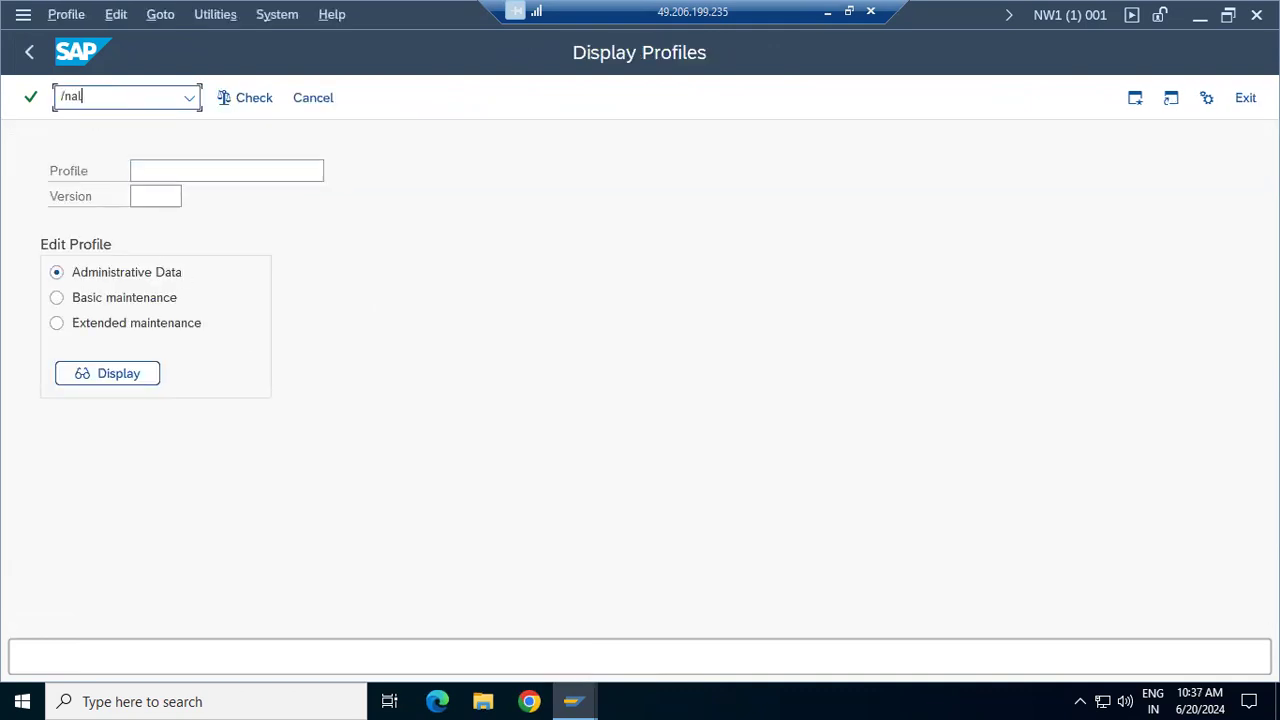
pyautogui.press('Return')
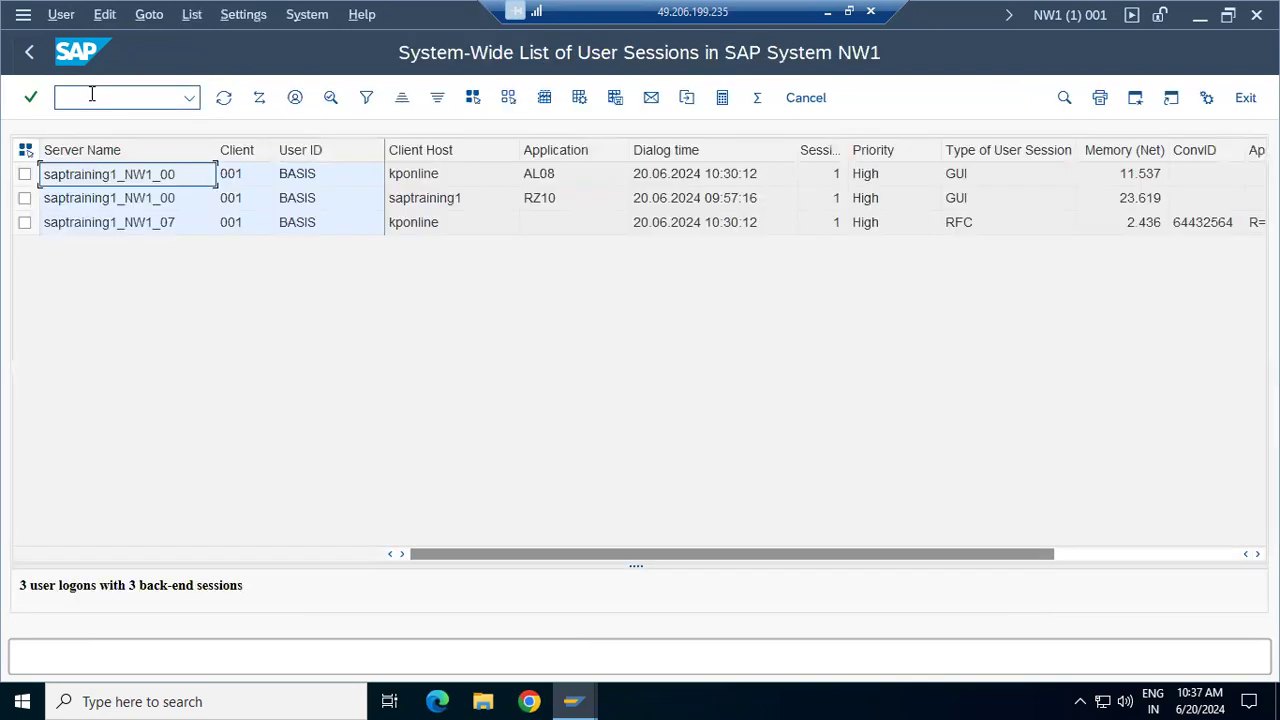
# Refresh the user session list and inspect the RZ10 session's host, user and application.
pyautogui.click(548, 201)
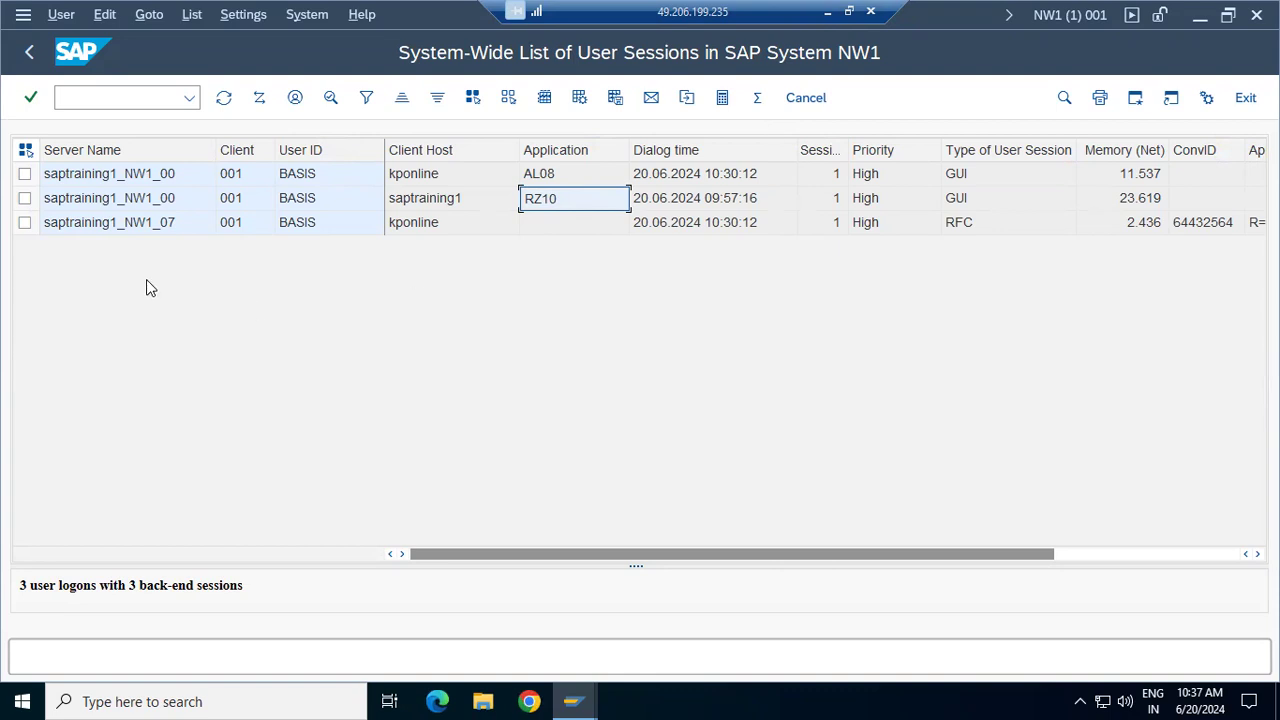
pyautogui.click(221, 100)
pyautogui.click(222, 99)
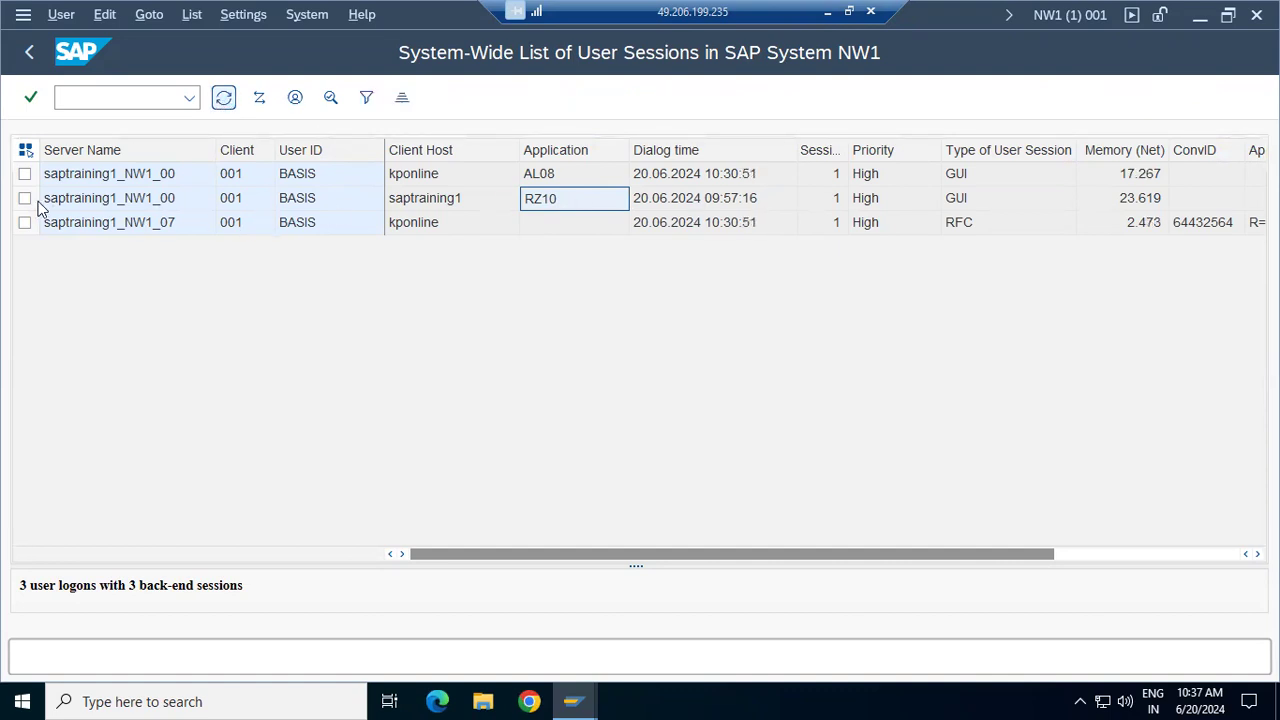
pyautogui.click(453, 202)
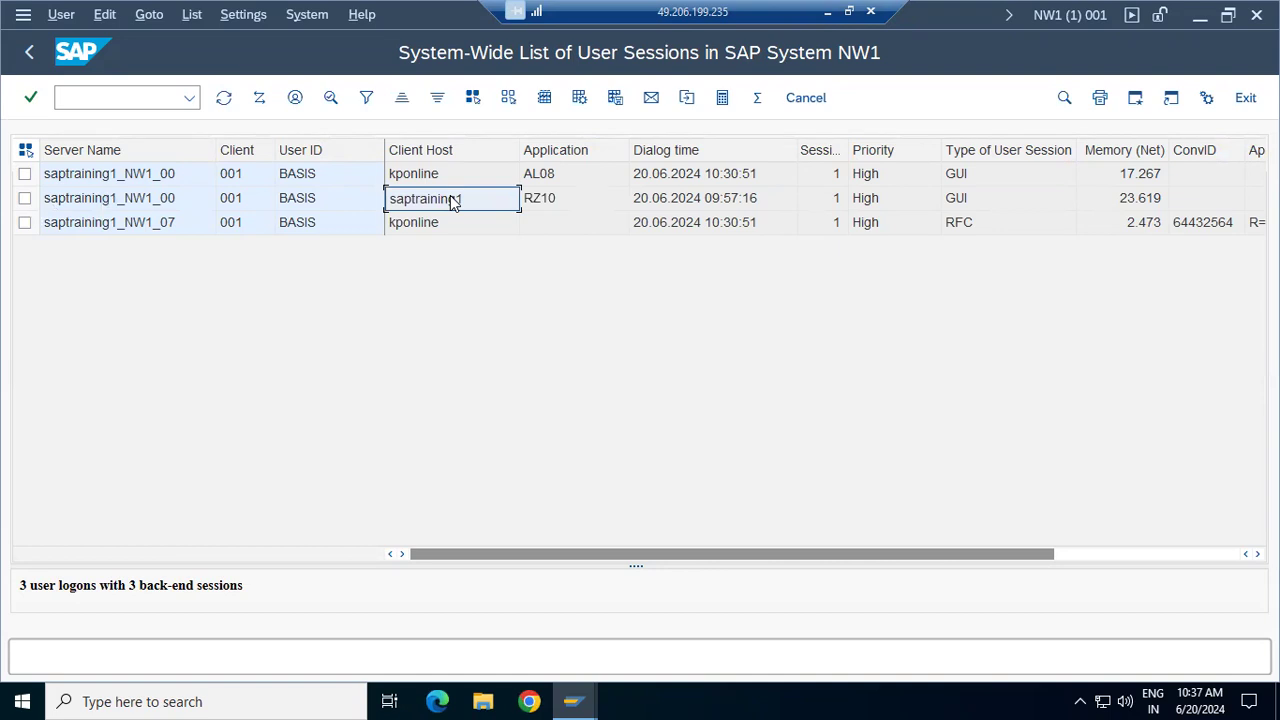
pyautogui.click(317, 221)
pyautogui.click(533, 201)
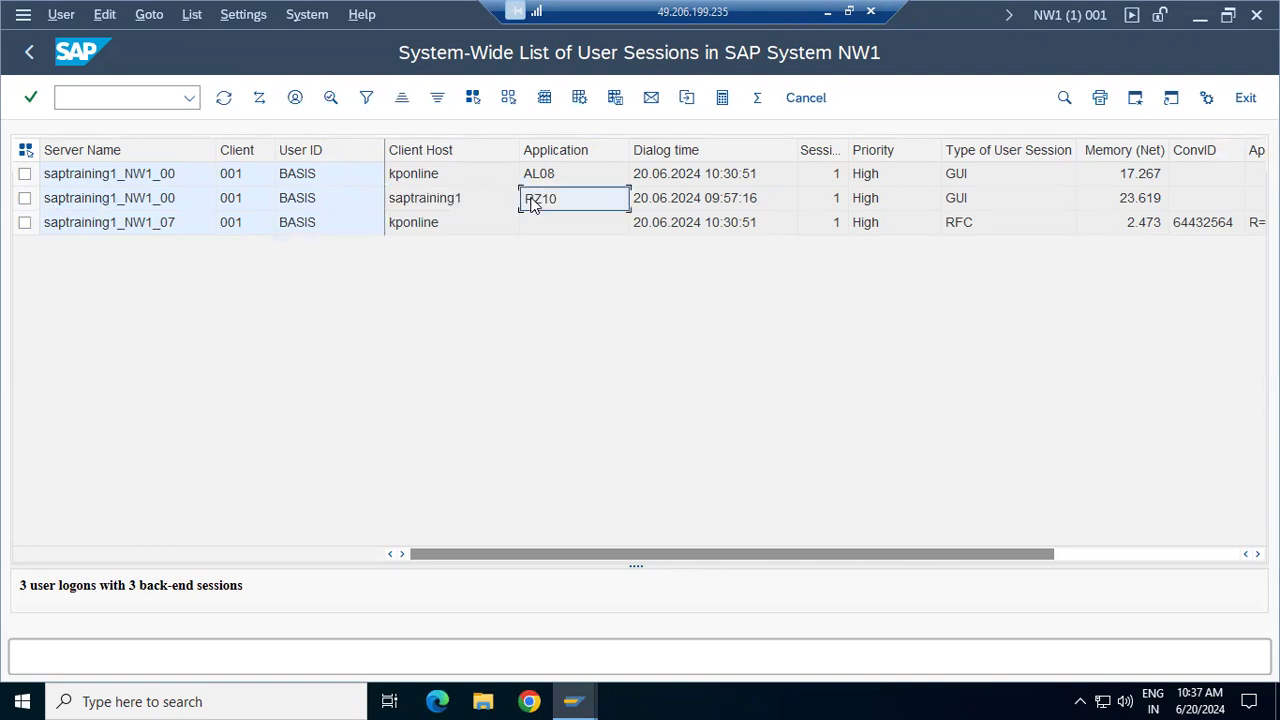
pyautogui.click(731, 205)
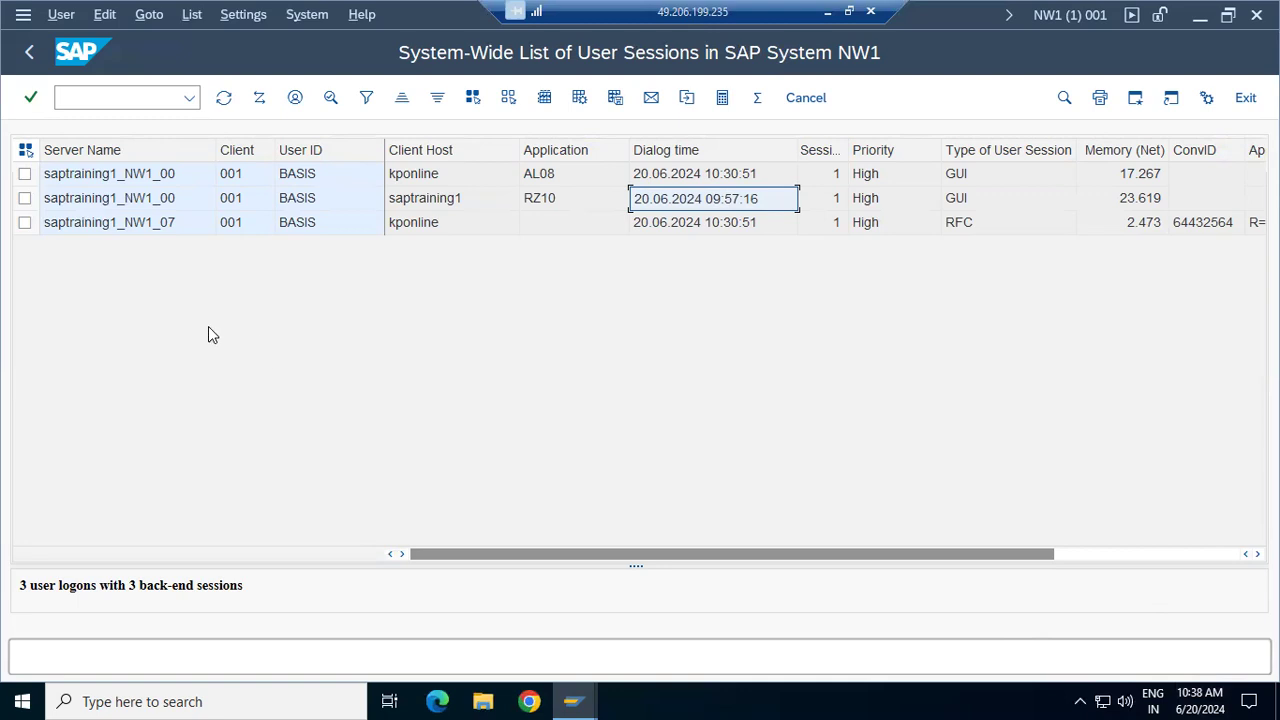
pyautogui.click(97, 99)
# In /nRZ11, display login/no_automatic_user_sapstar, showing current value 1 from the instance profile.
pyautogui.write('/nrz11')
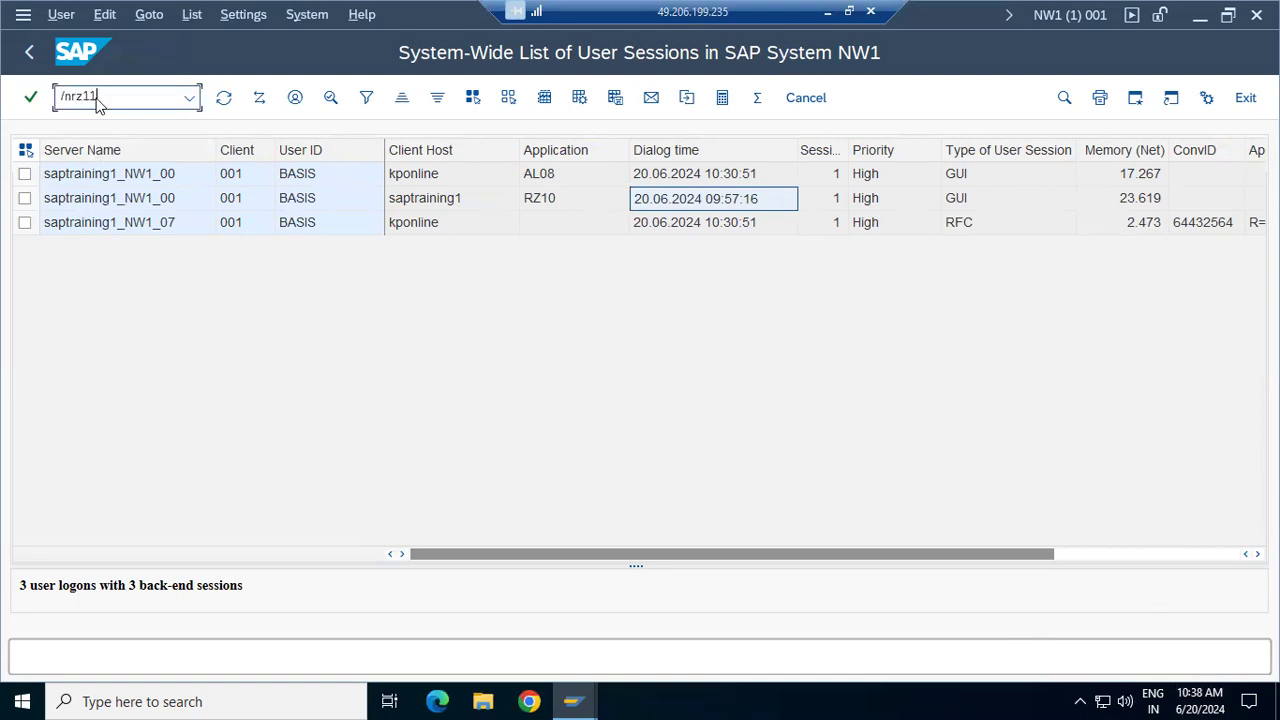
pyautogui.press('Return')
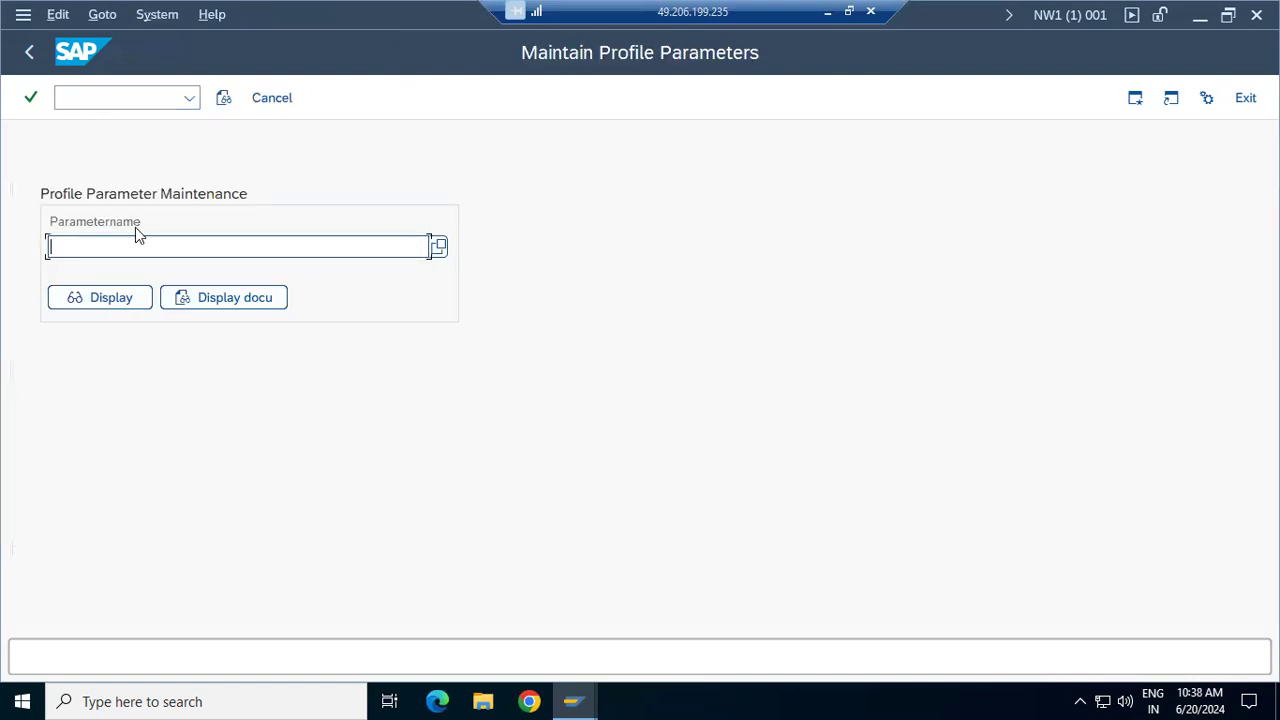
pyautogui.hotkey('ctrl', 'v')
pyautogui.click(127, 305)
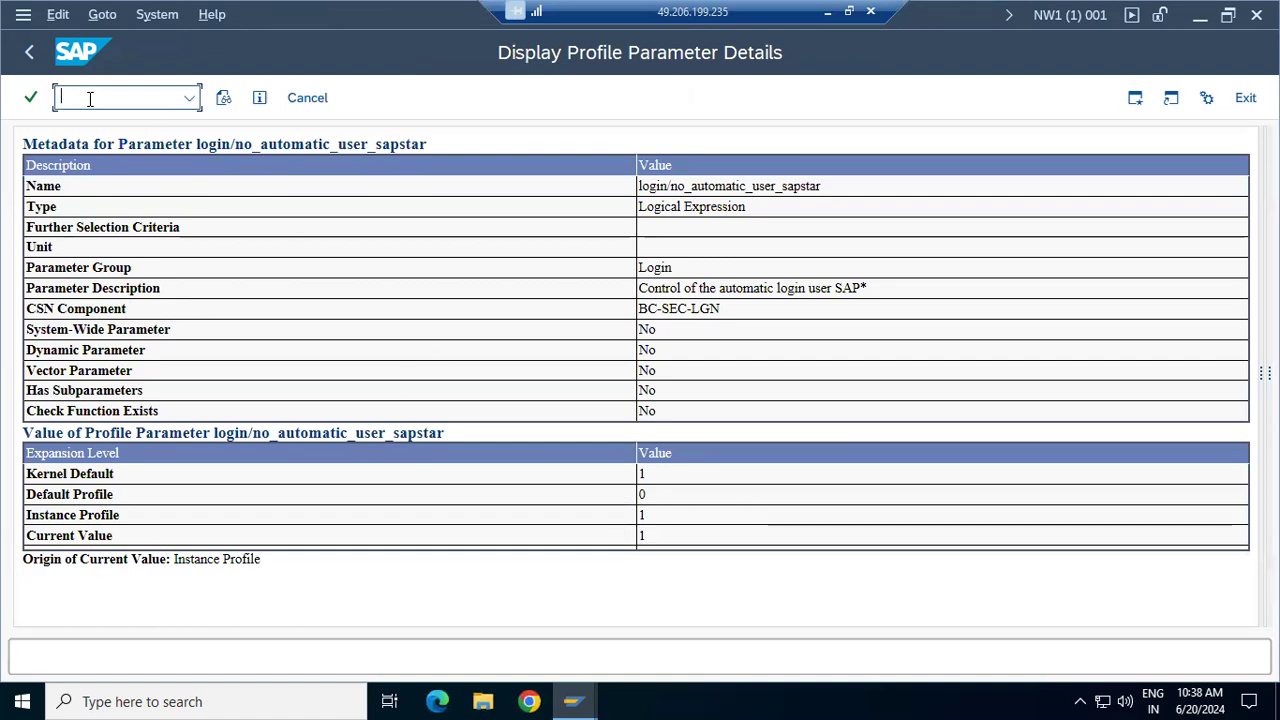
# Open /nRZ10, dismiss the display-only profiles notice, and return to SAP Easy Access.
pyautogui.write('/nrz10')
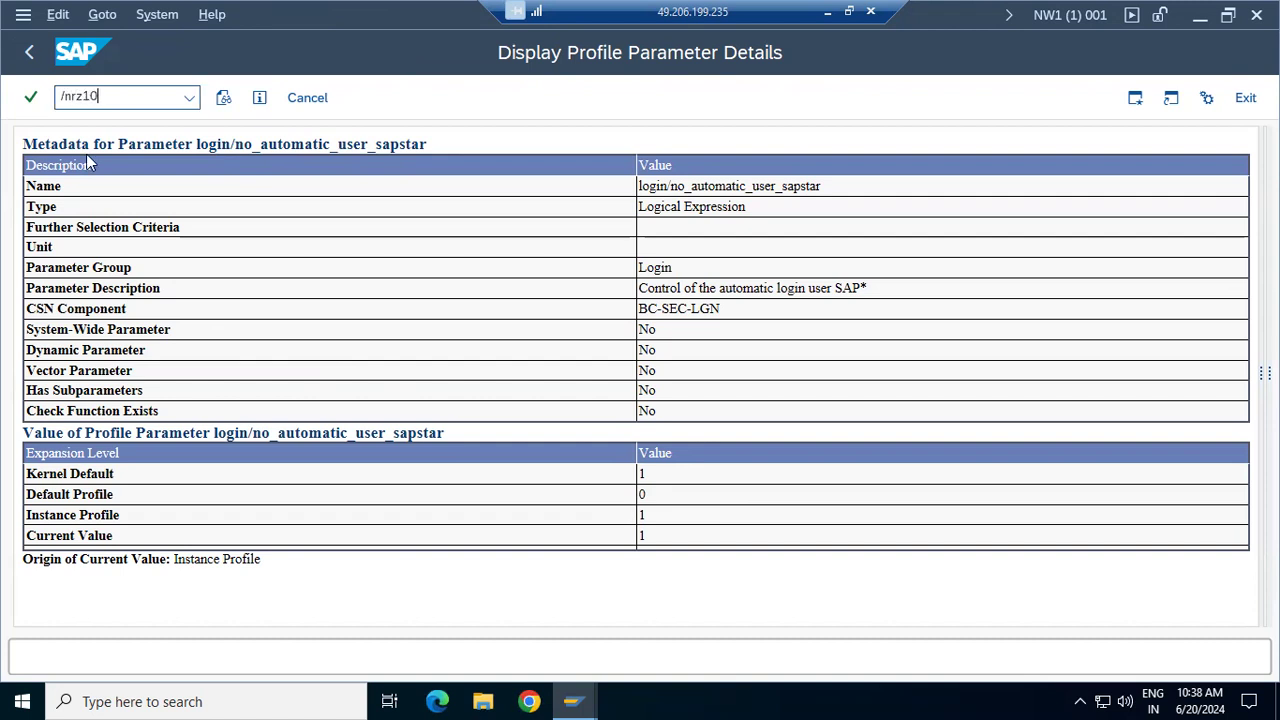
pyautogui.press('Return')
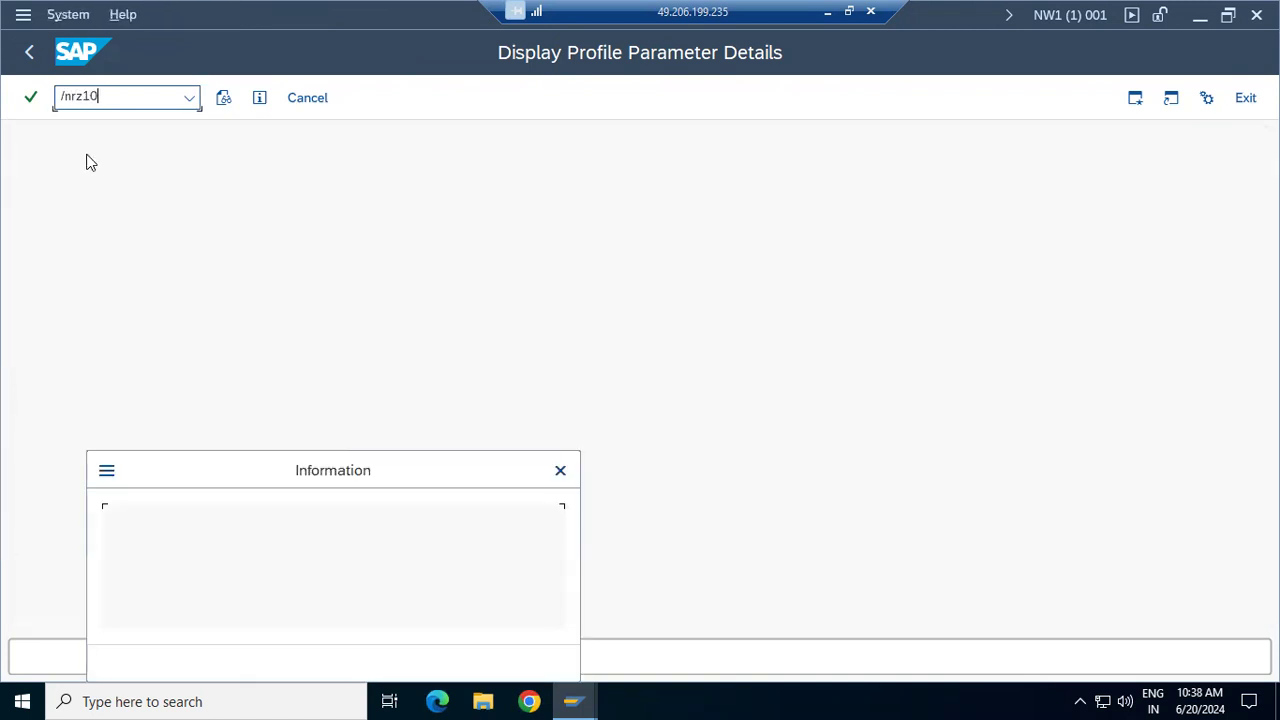
pyautogui.click(531, 664)
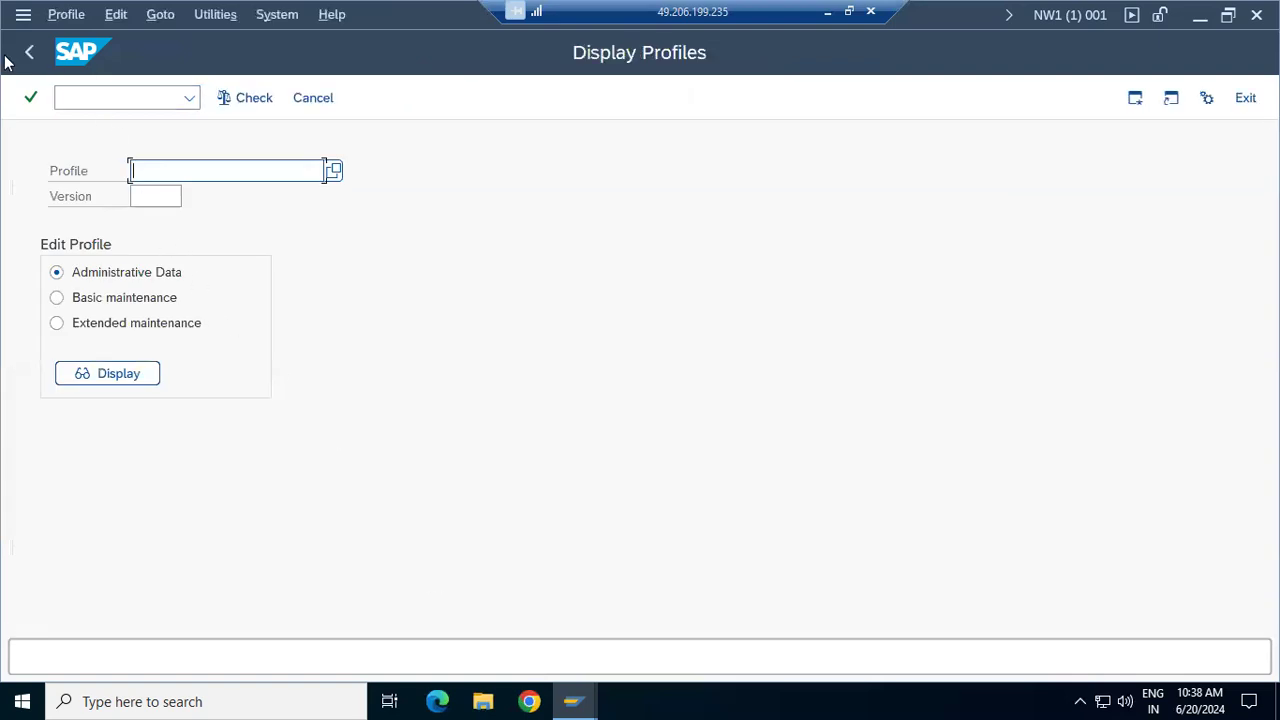
pyautogui.click(30, 54)
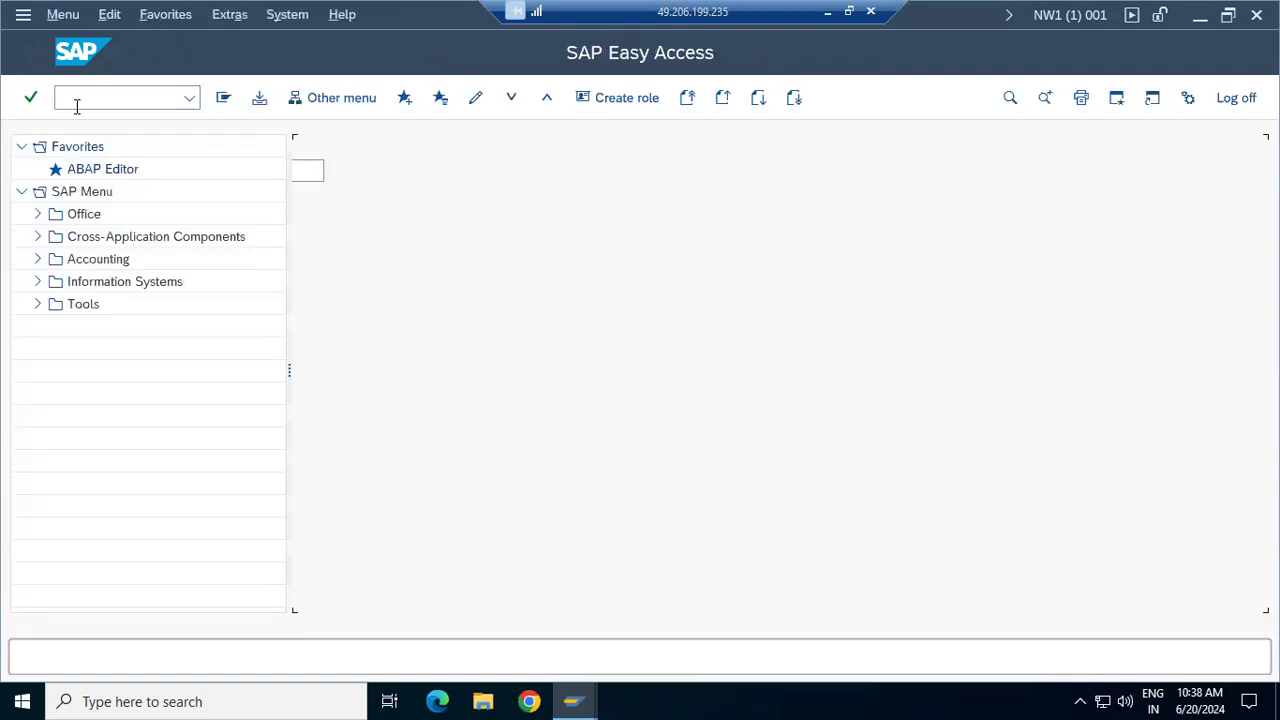
# List all lock entries in SM12 with the Client and User Name filters cleared.
pyautogui.write('sm12')
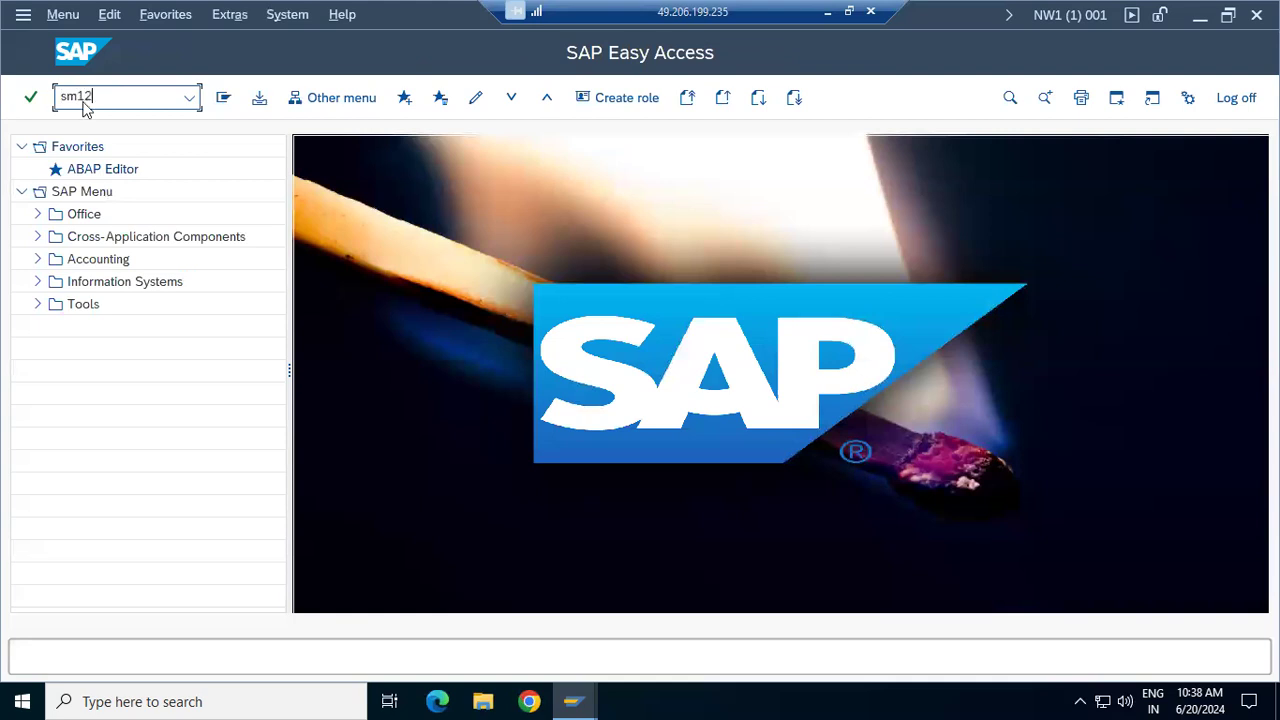
pyautogui.press('Return')
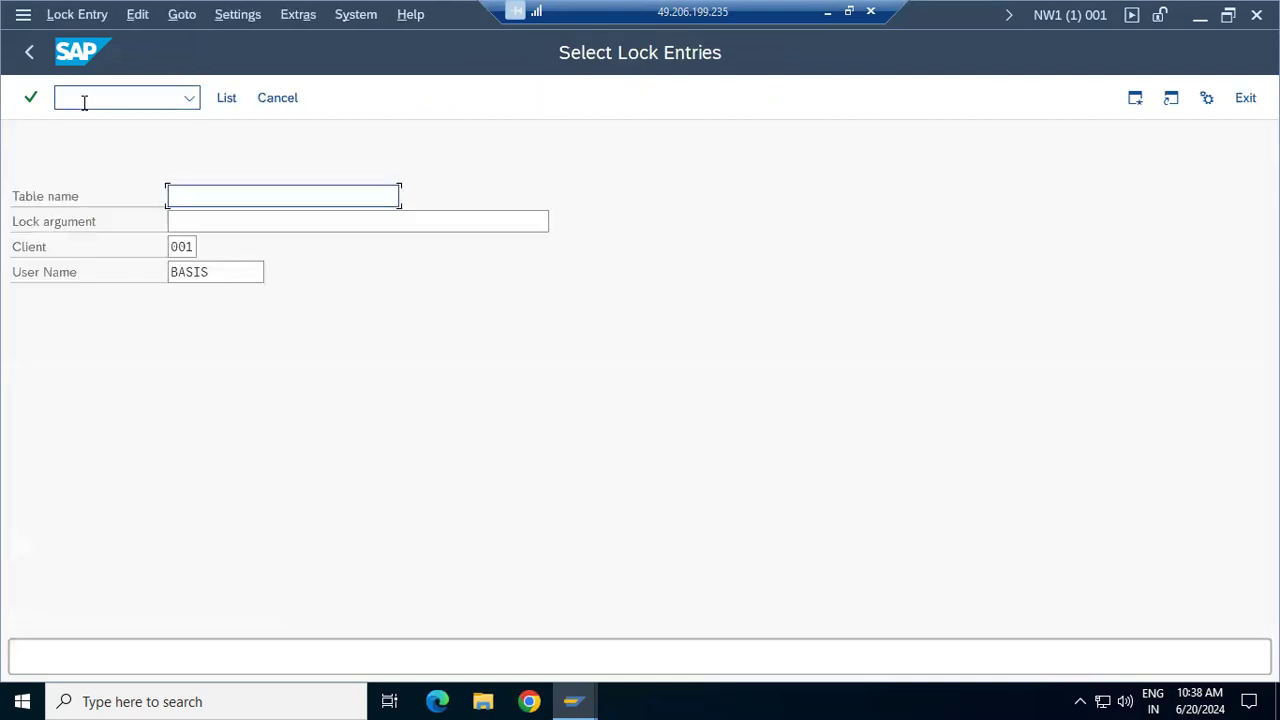
pyautogui.press('Tab')
pyautogui.press('Tab')
pyautogui.hotkey('shift', 'End')
pyautogui.press('Delete')
pyautogui.press('Tab')
pyautogui.hotkey('shift', 'End')
pyautogui.press('Delete')
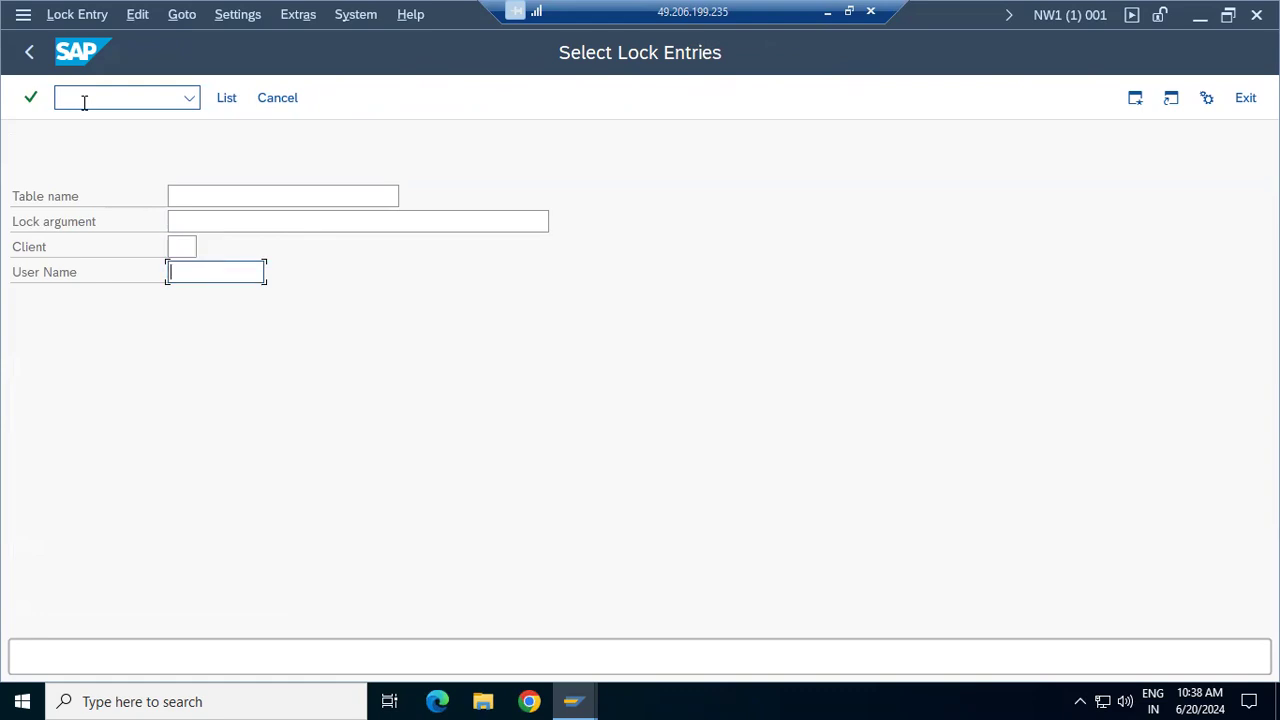
pyautogui.click(226, 97)
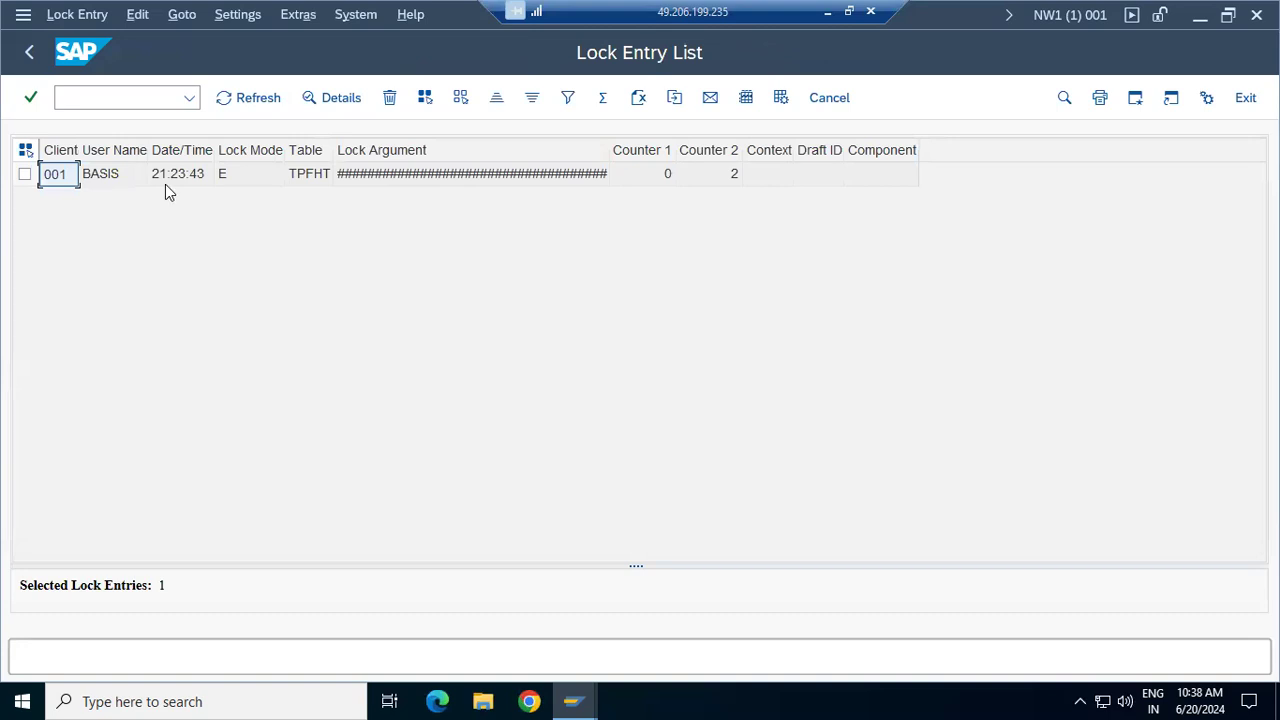
# Delete the exclusive lock entry on table TPFHT.
pyautogui.click(25, 175)
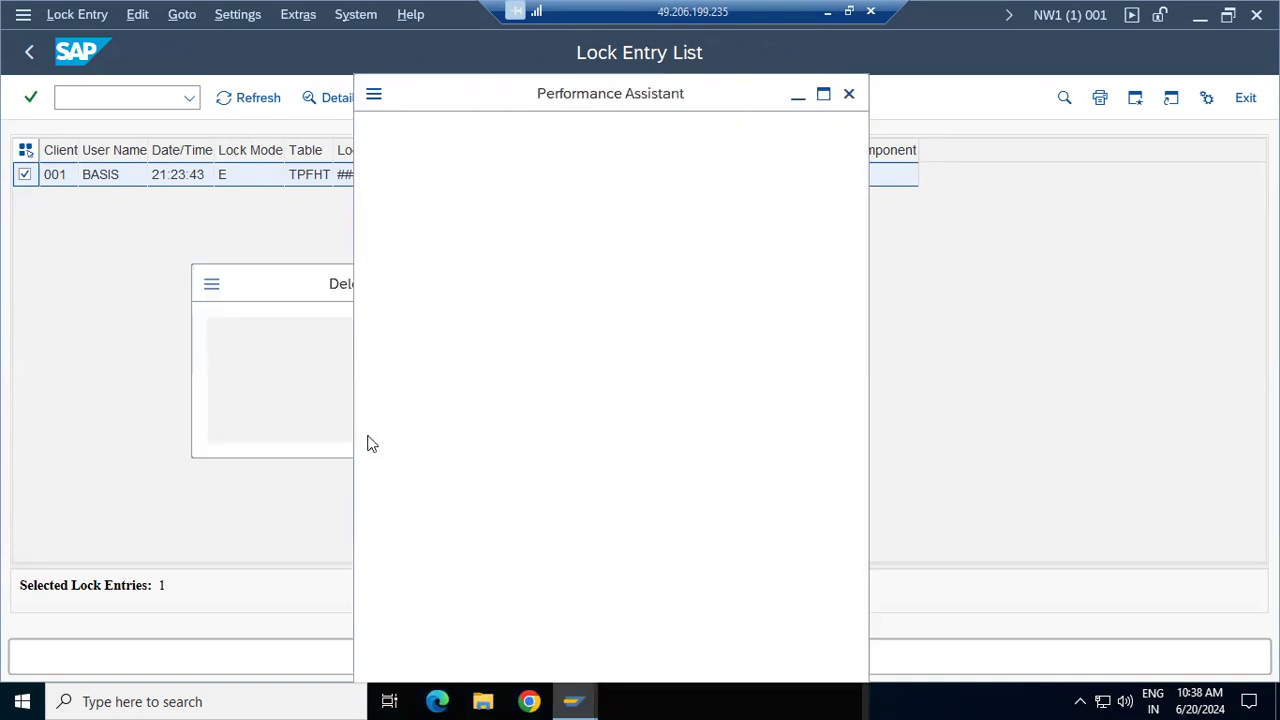
pyautogui.click(305, 424)
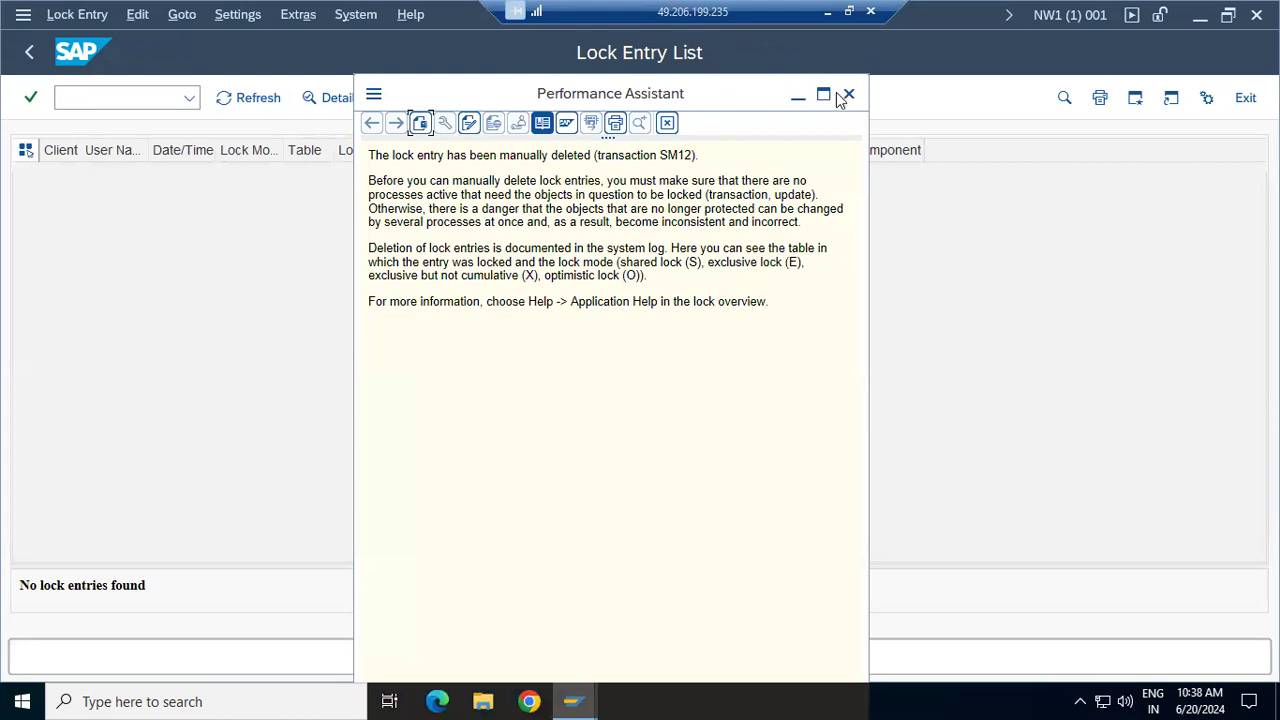
pyautogui.click(99, 96)
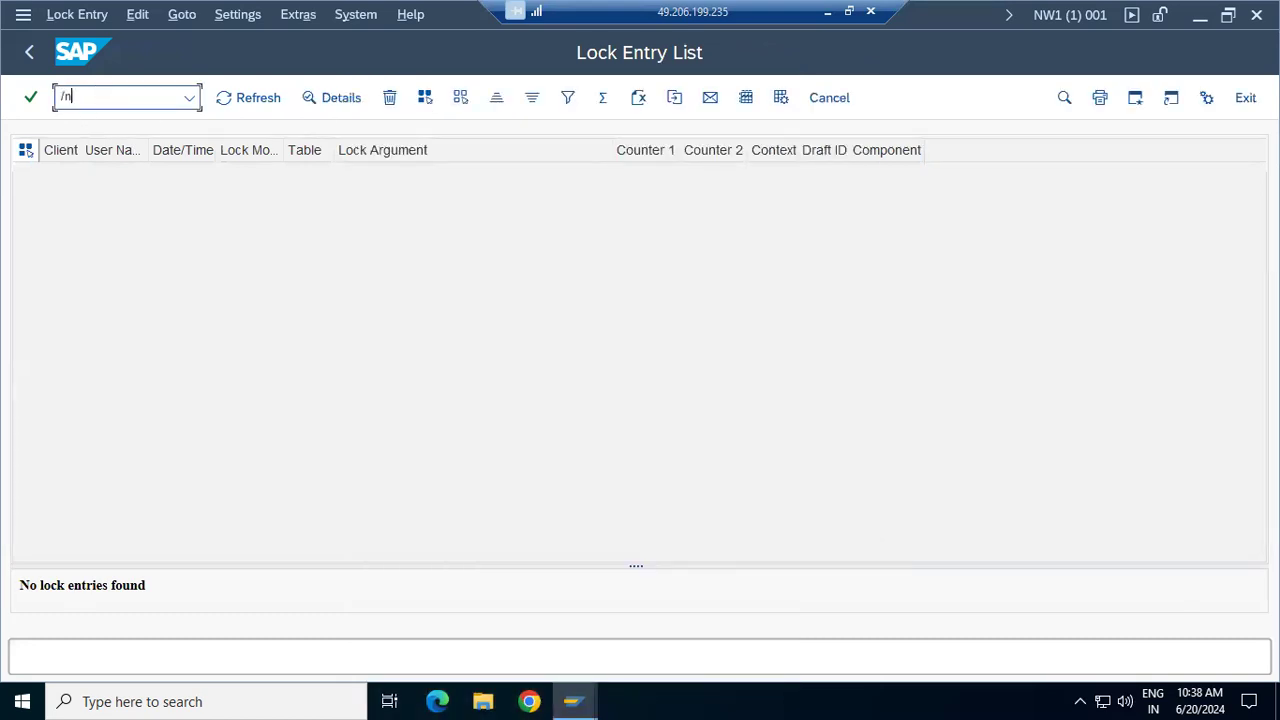
# Open the DEFAULT profile in RZ10 extended maintenance and confirm login/no_automatic_user_sapstar is 0.
pyautogui.write('/nrz10')
pyautogui.press('Return')
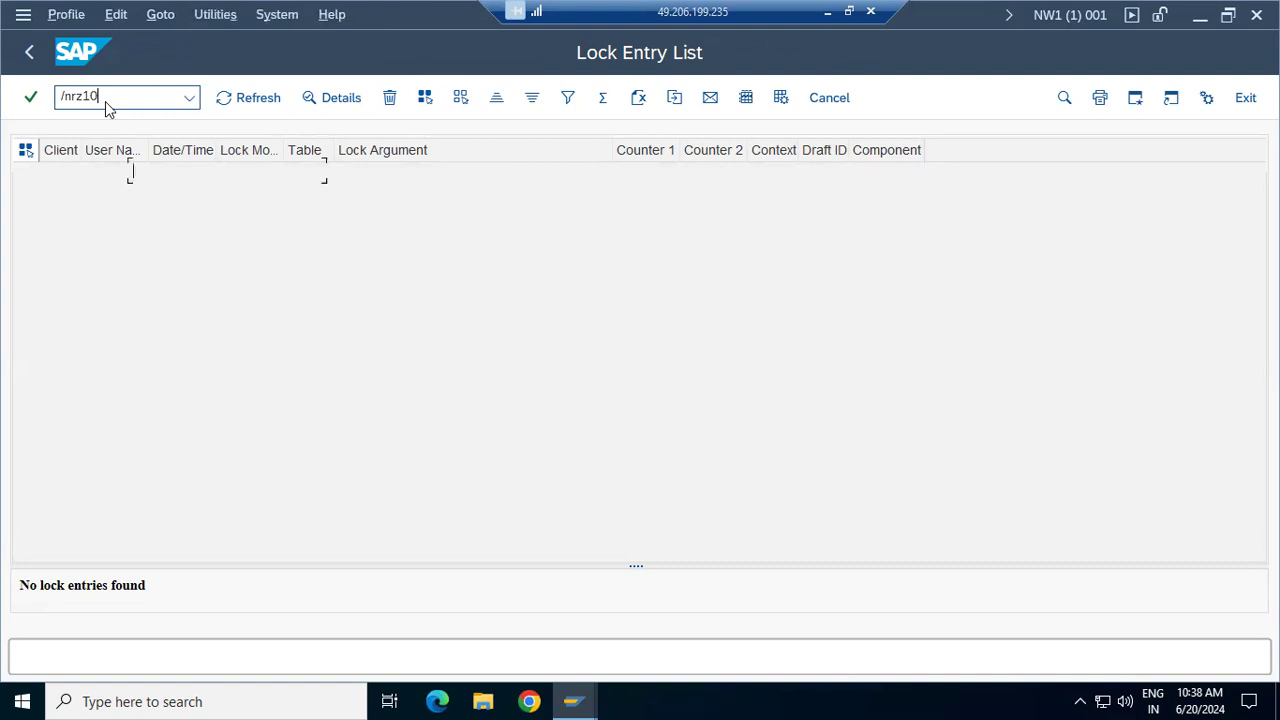
pyautogui.click(333, 171)
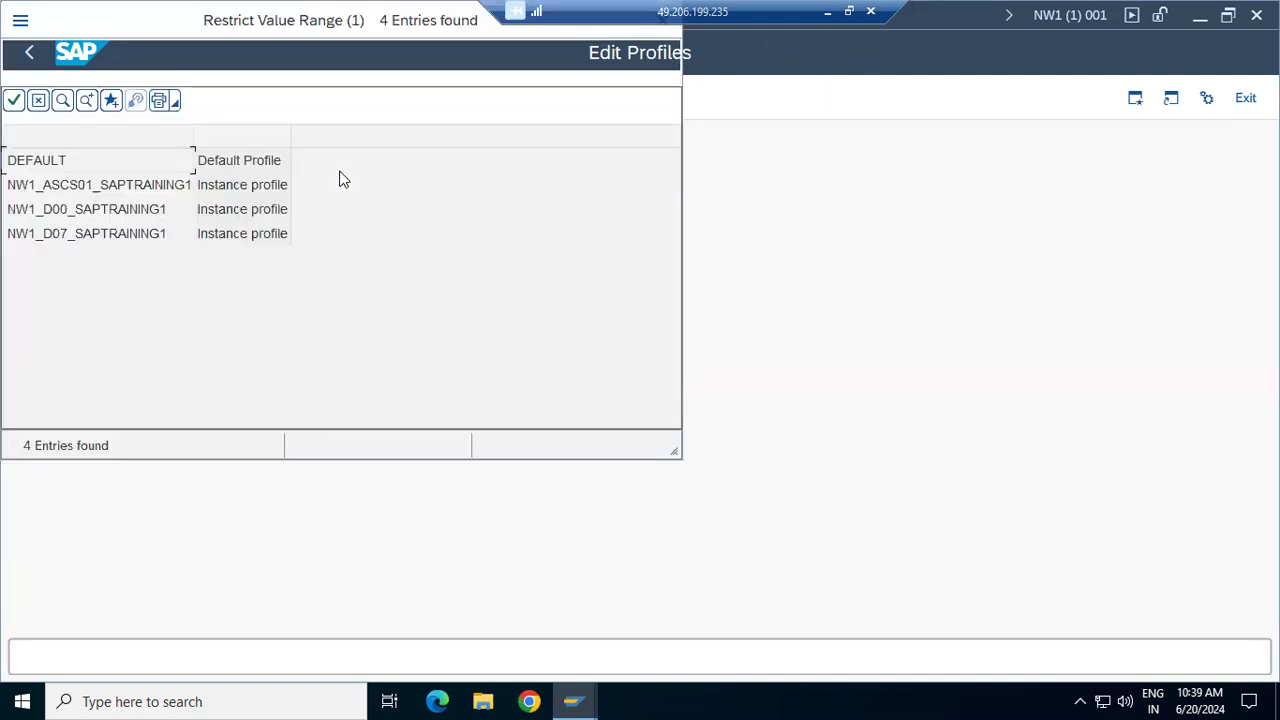
pyautogui.click(28, 170)
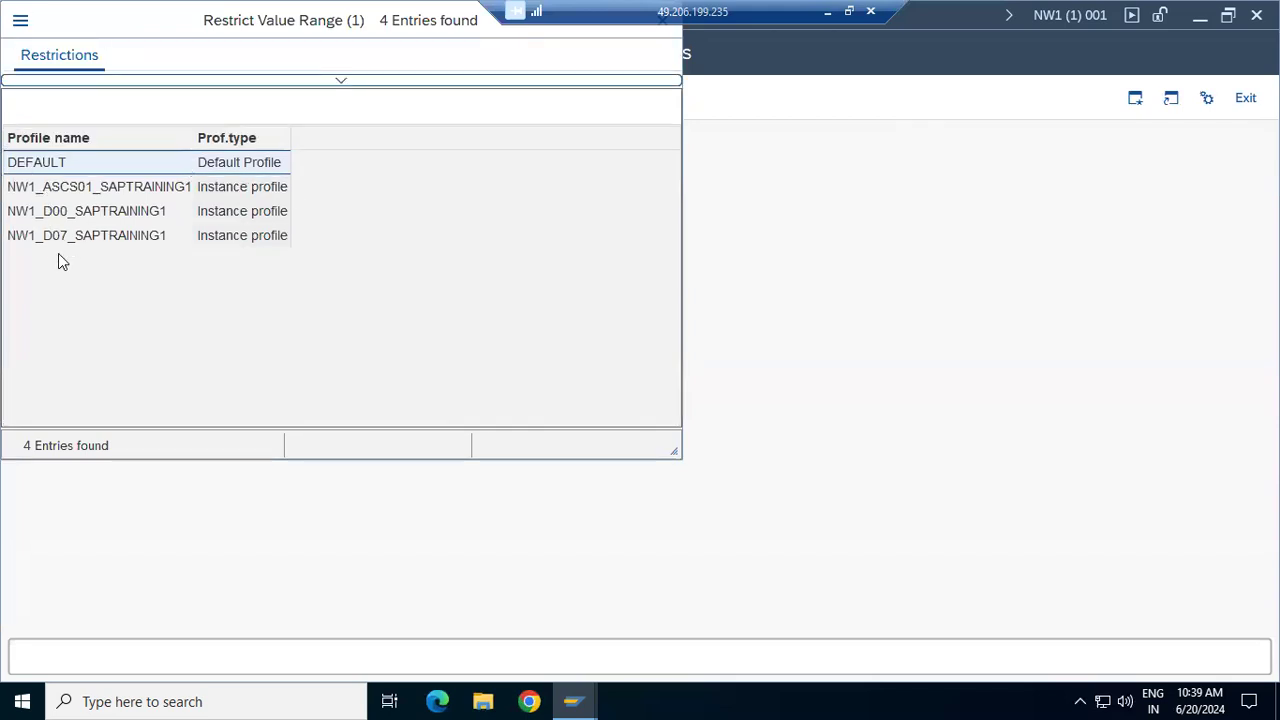
pyautogui.click(69, 327)
pyautogui.click(208, 373)
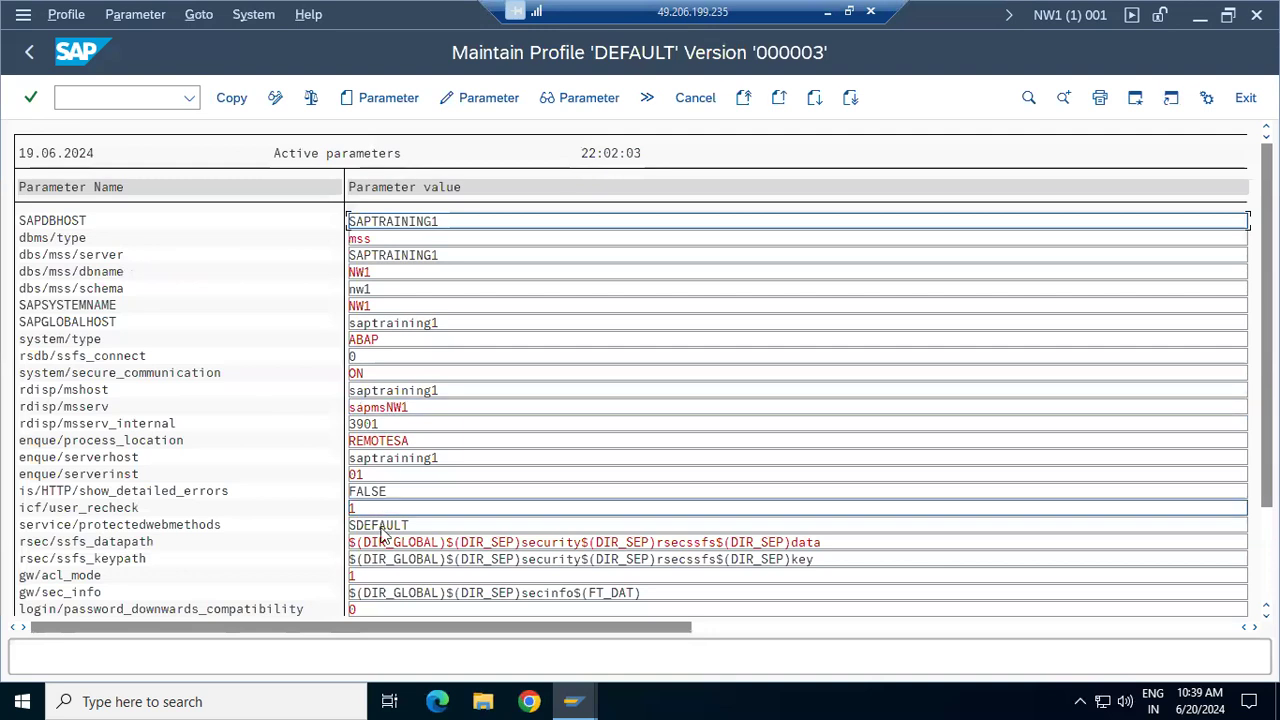
pyautogui.scroll(-2, 380, 570)
pyautogui.scroll(-5, 378, 569)
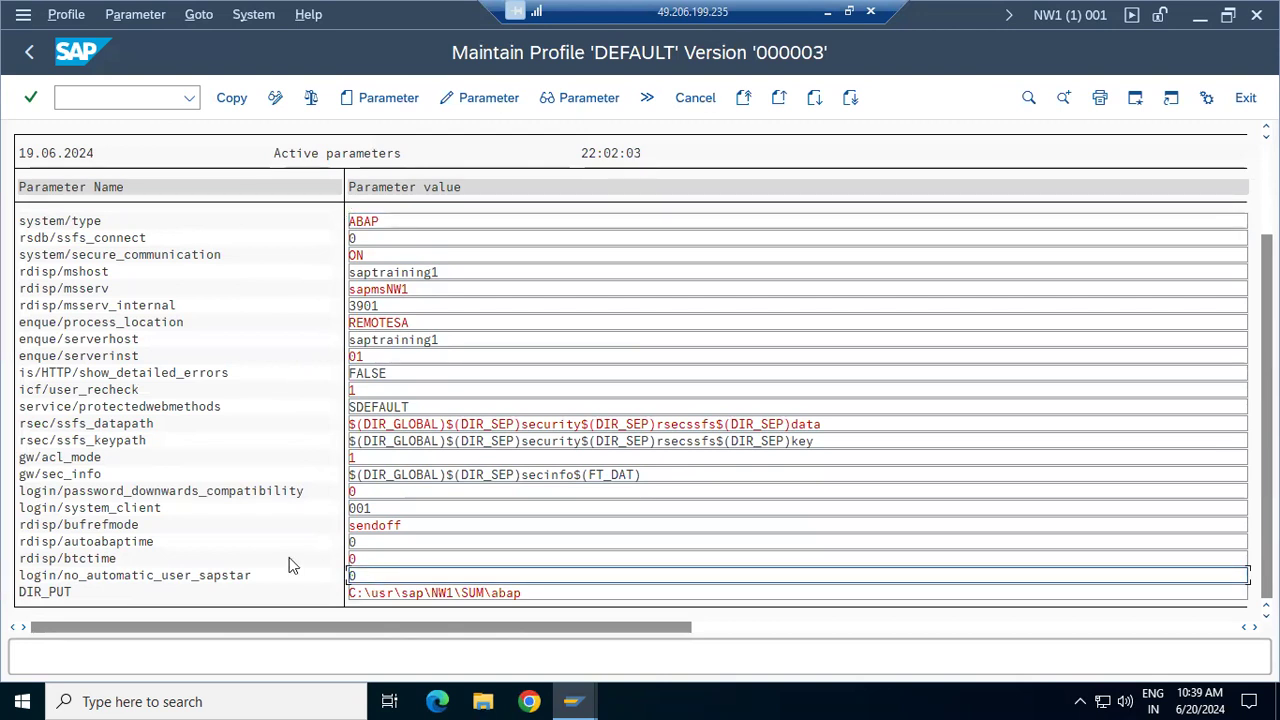
pyautogui.click(27, 52)
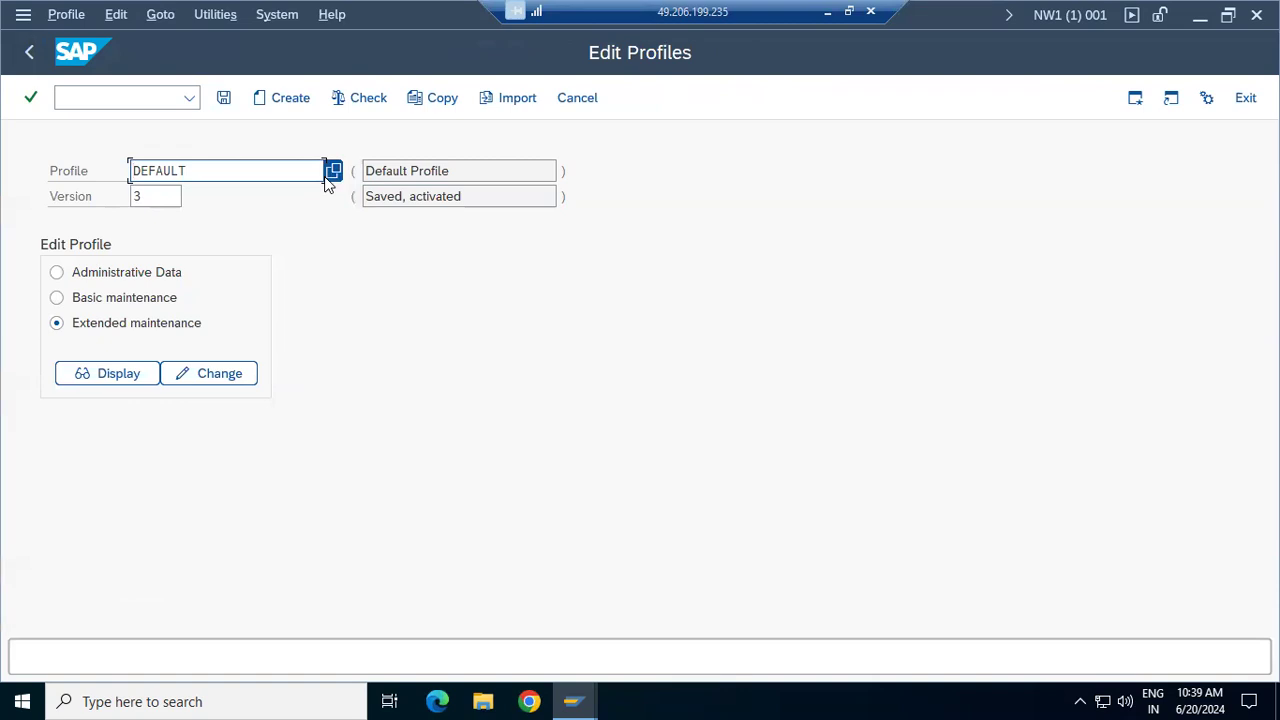
# Change login/no_automatic_user_sapstar to 0 in profile NW1_D00_SAPTRAINING1 and copy the change.
pyautogui.click(324, 176)
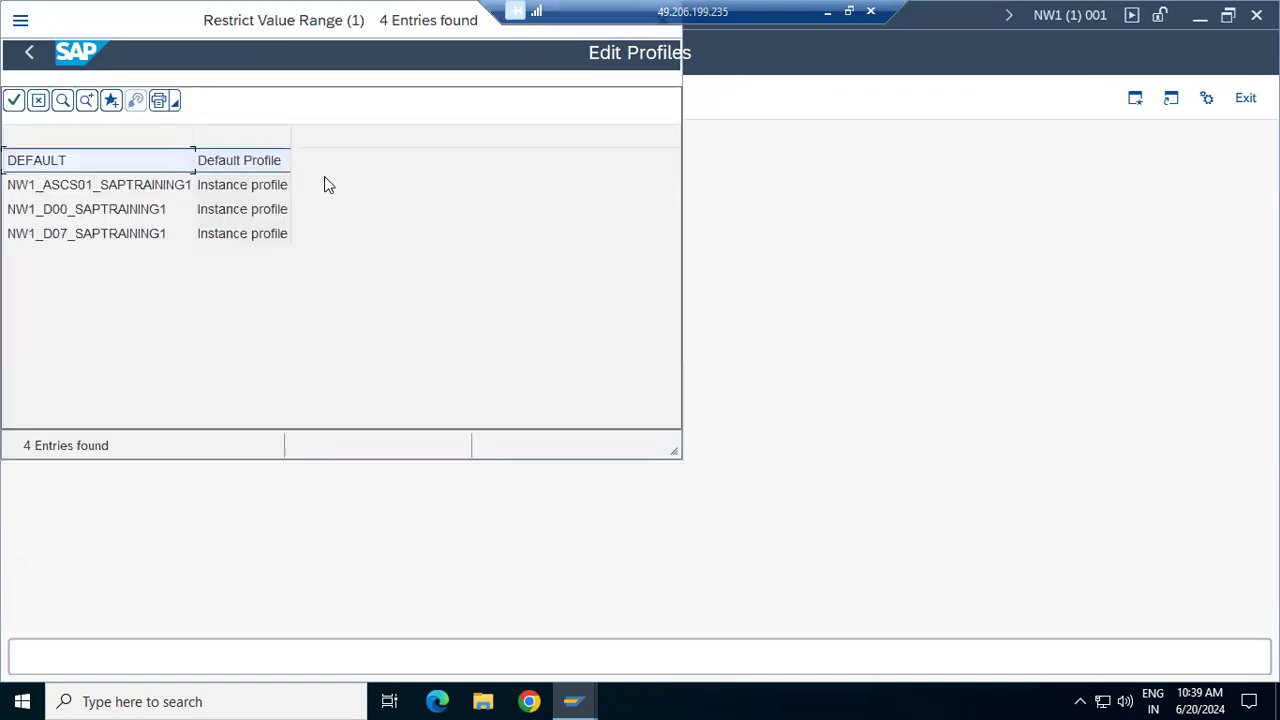
pyautogui.click(122, 216)
pyautogui.doubleClick(122, 216)
pyautogui.click(206, 373)
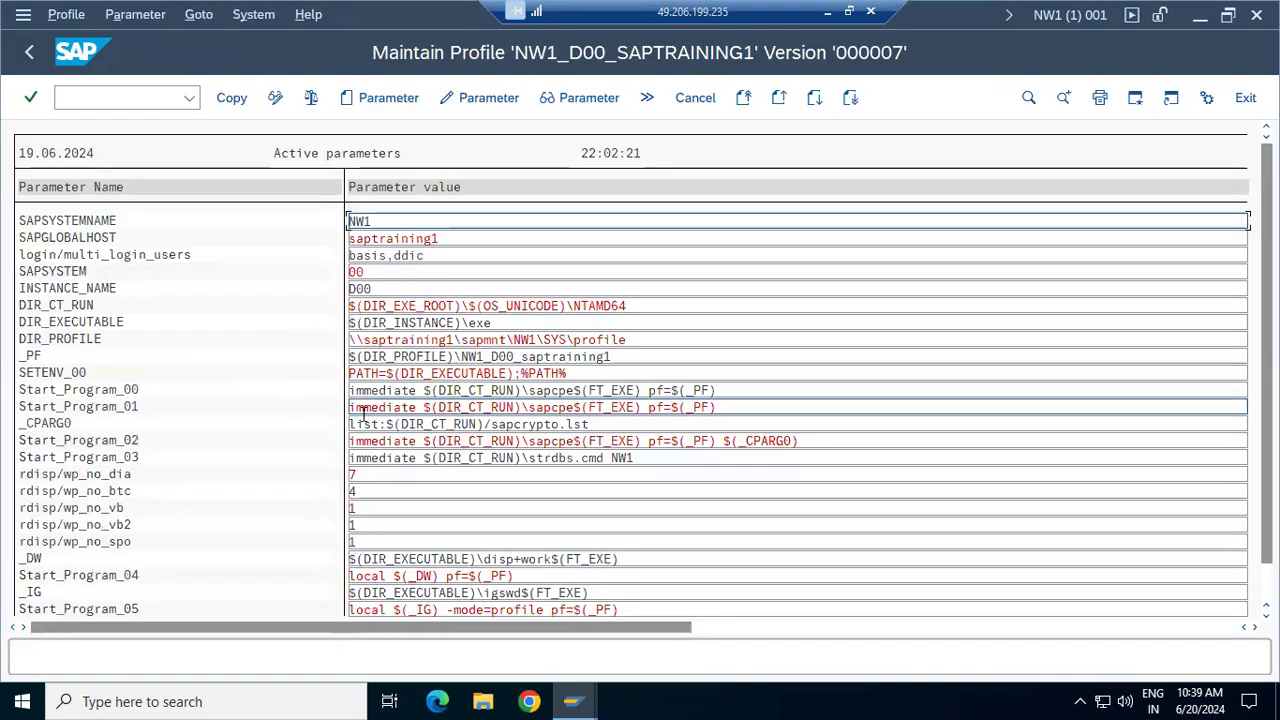
pyautogui.scroll(-3, 387, 507)
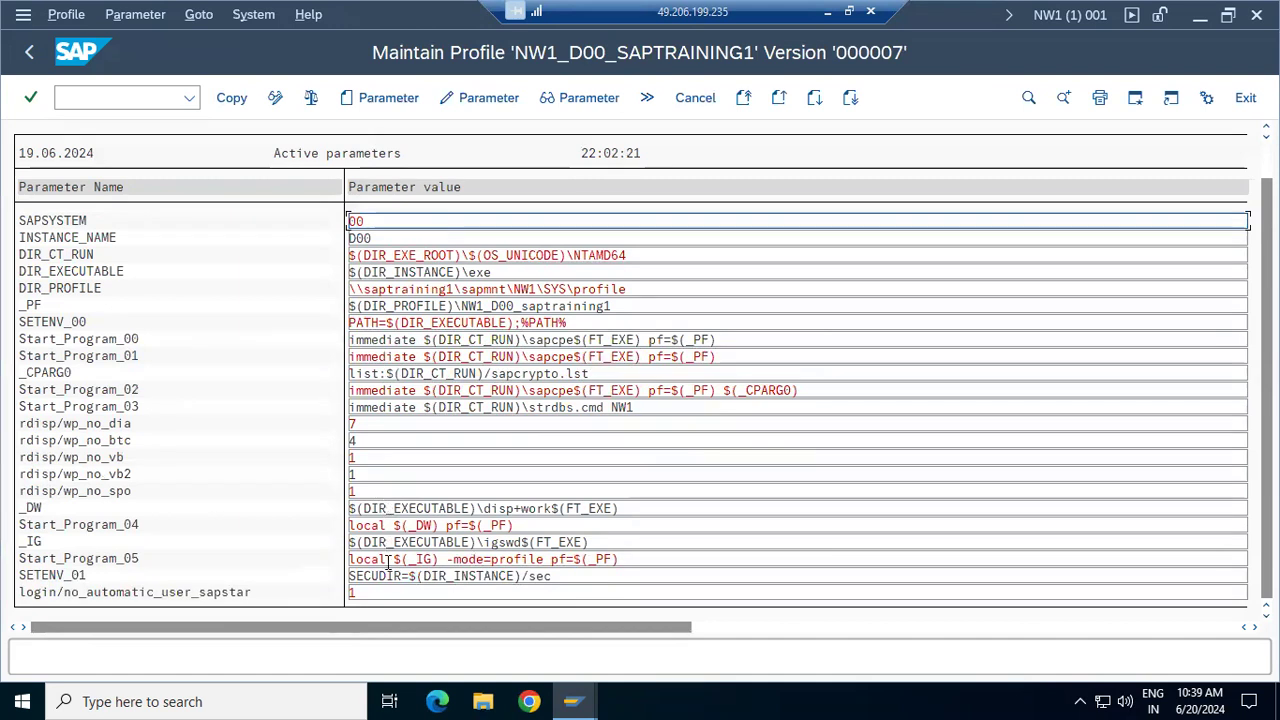
pyautogui.click(390, 590)
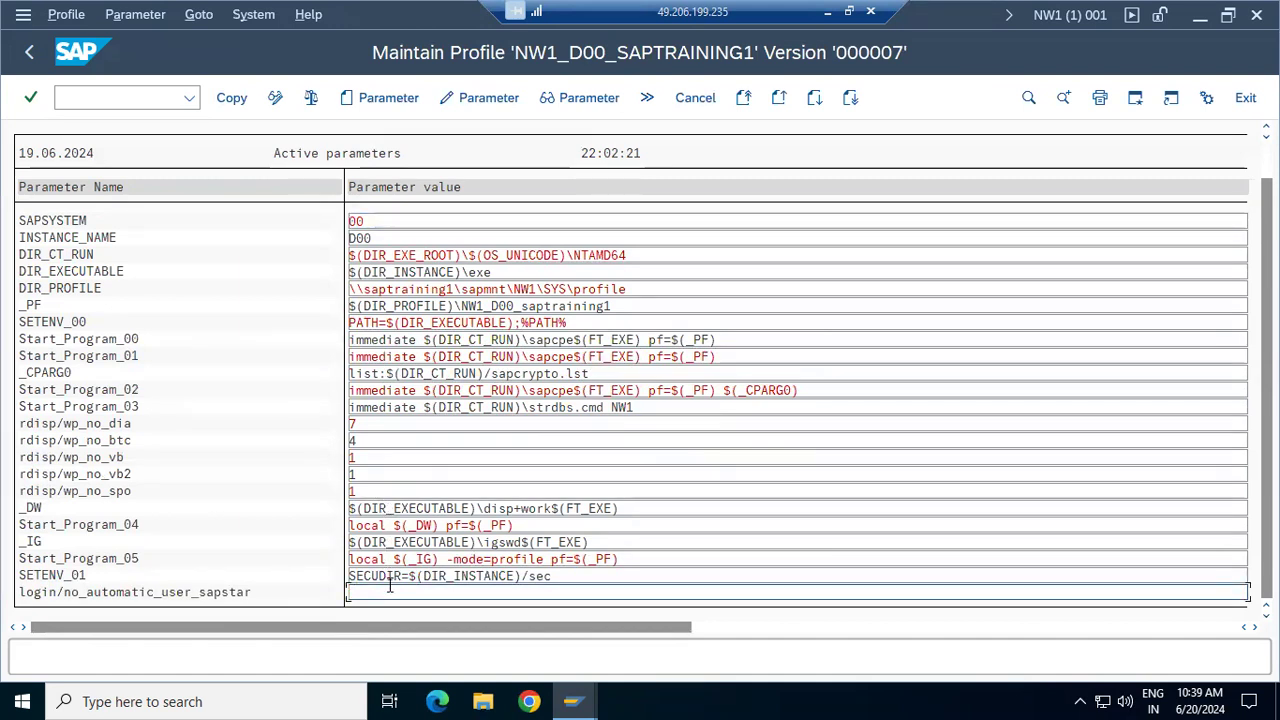
pyautogui.click(229, 98)
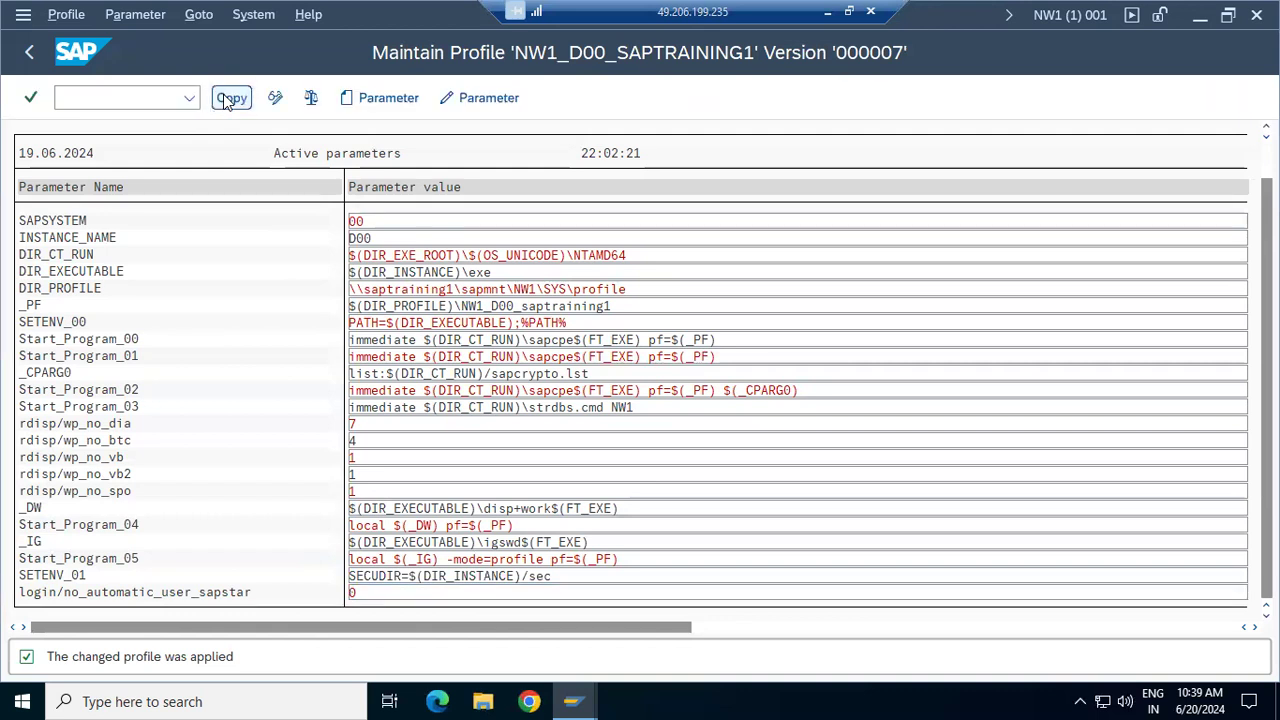
pyautogui.click(27, 55)
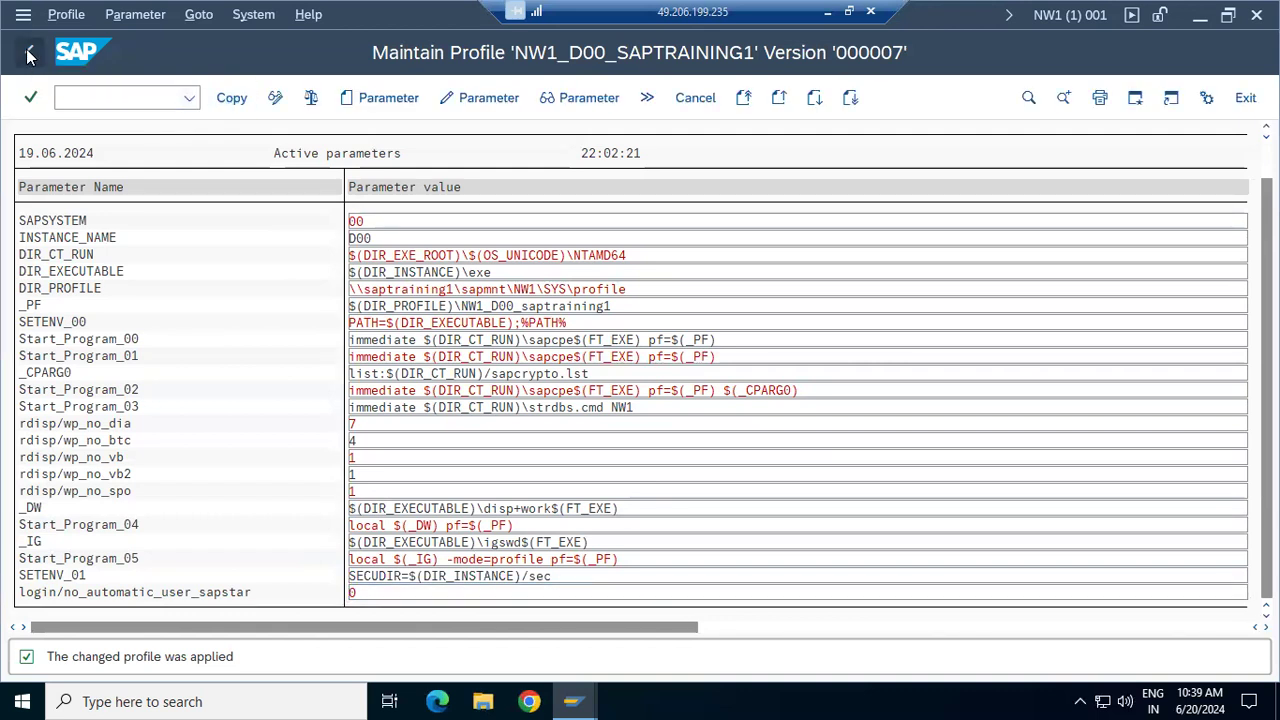
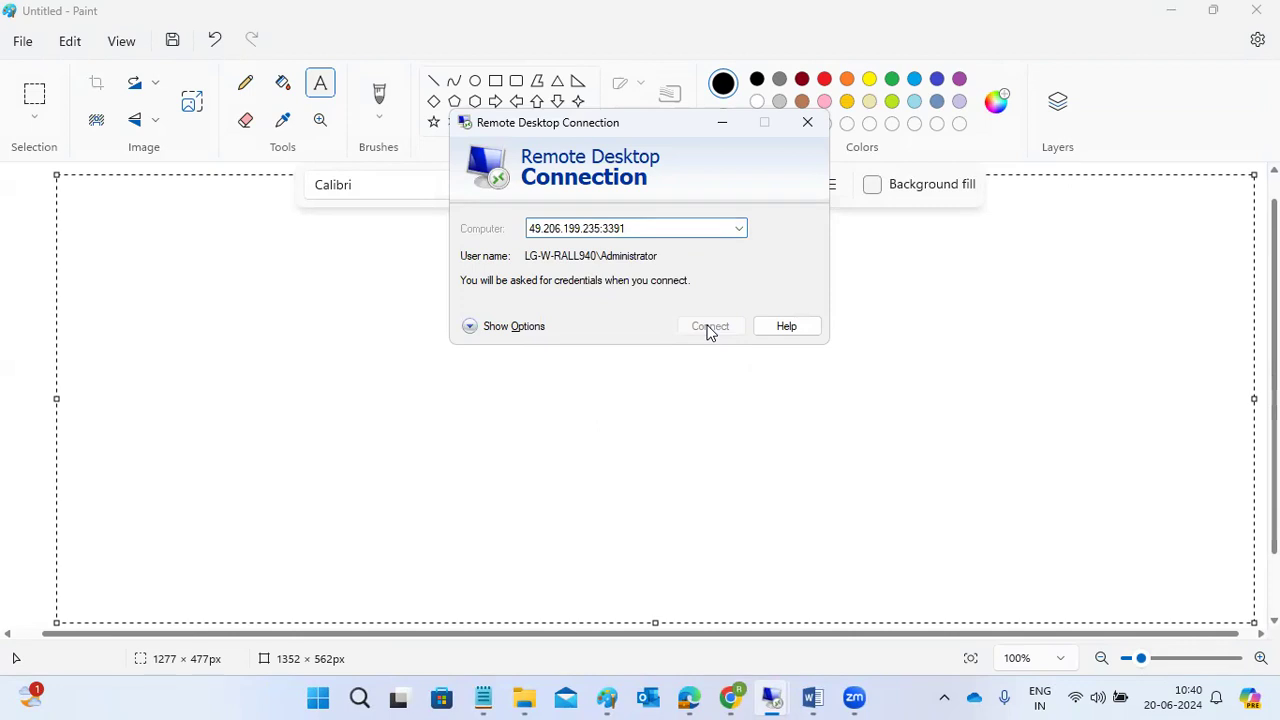
# Accept the remote server connection and sign in with the administrator password.
pyautogui.click(774, 336)
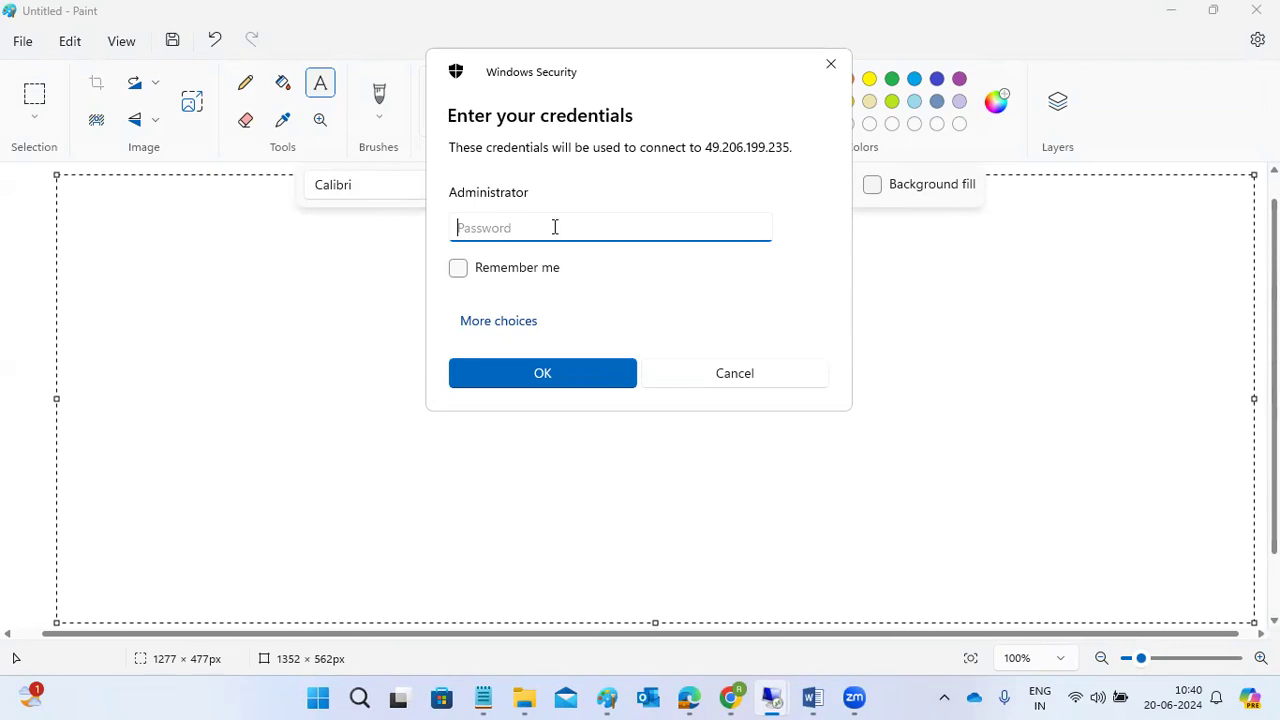
pyautogui.write('*************')
pyautogui.press('Return')
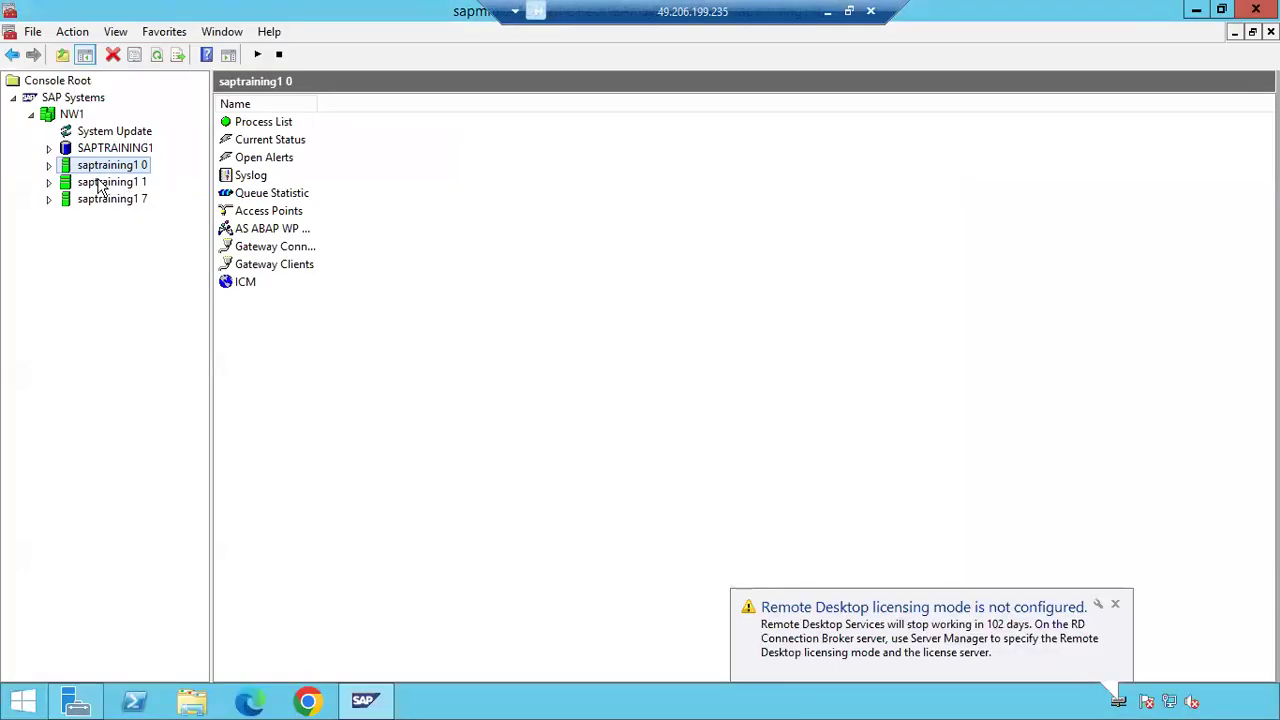
# Hard-restart instance saptraining1 0, authenticating with the operating system credentials.
pyautogui.rightClick(72, 170)
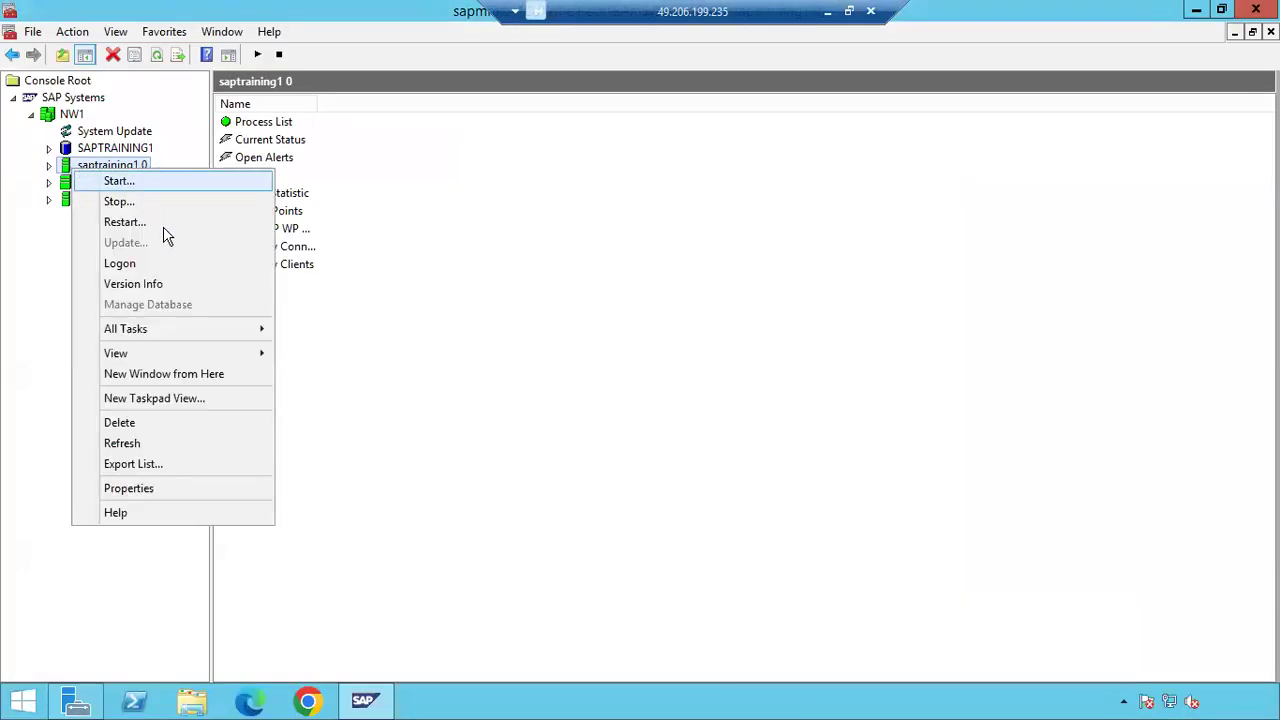
pyautogui.click(120, 223)
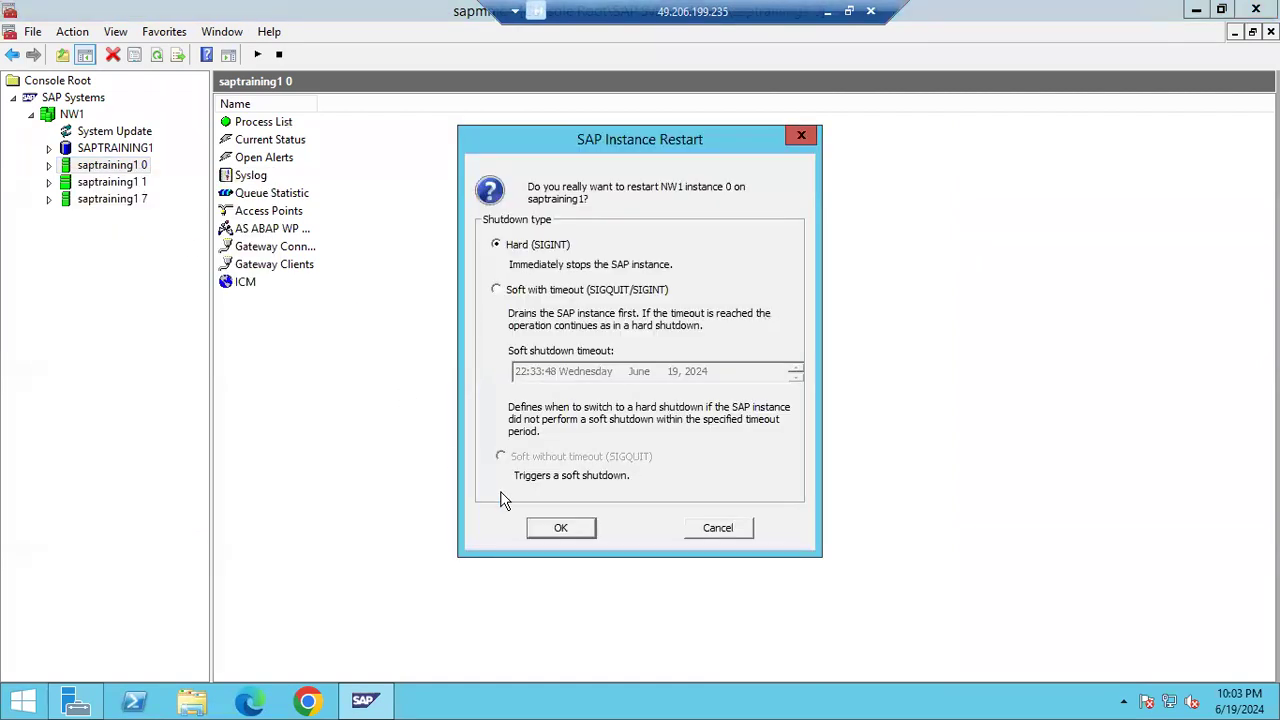
pyautogui.click(547, 530)
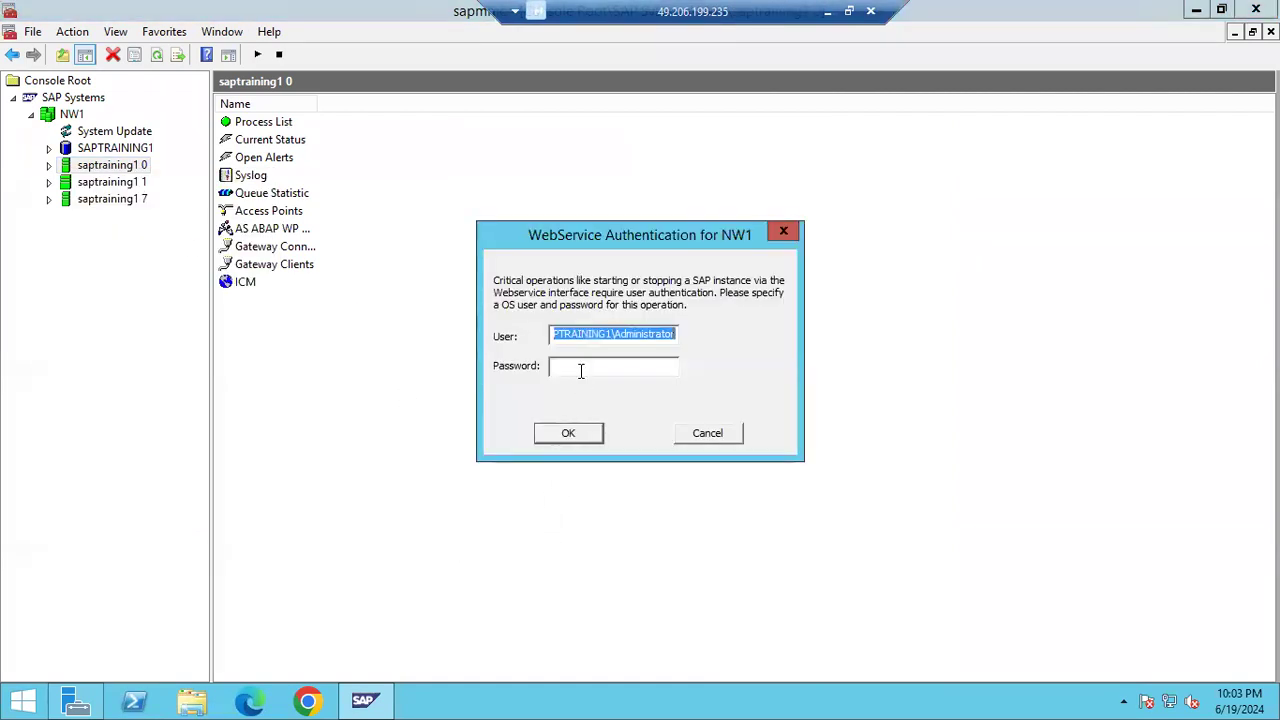
pyautogui.click(580, 369)
pyautogui.write('********')
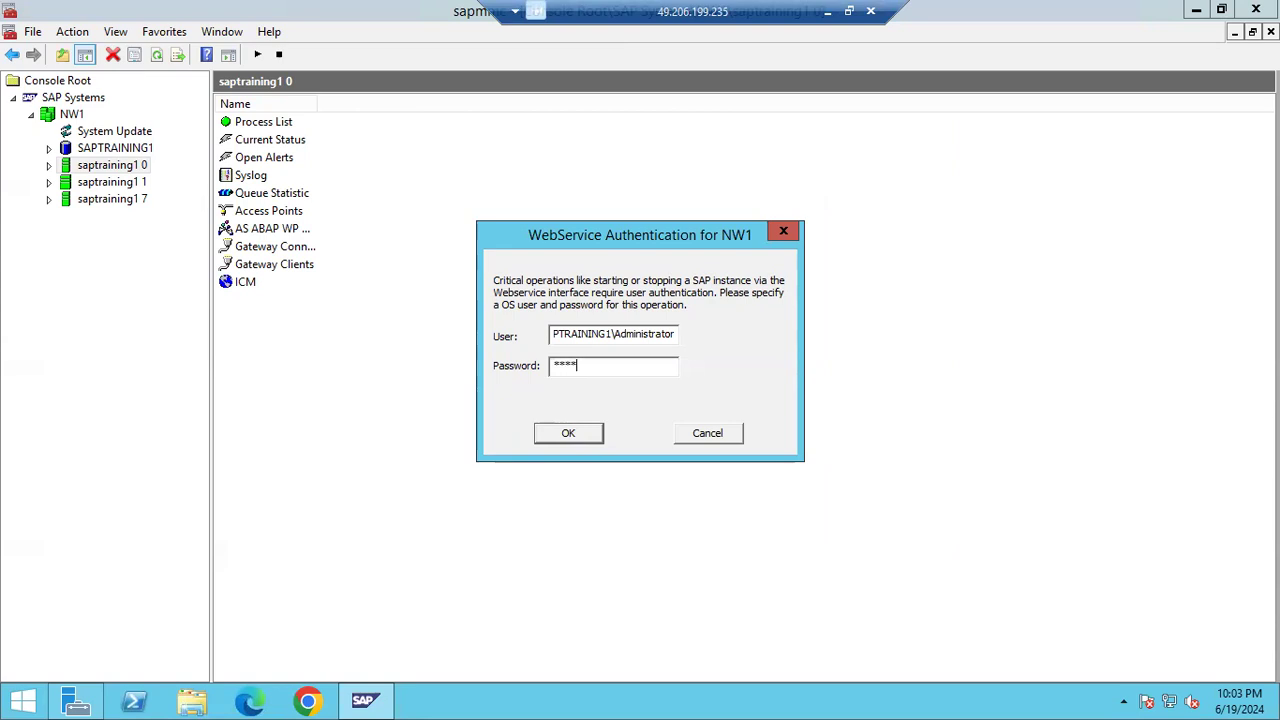
pyautogui.write('*****')
pyautogui.press('Return')
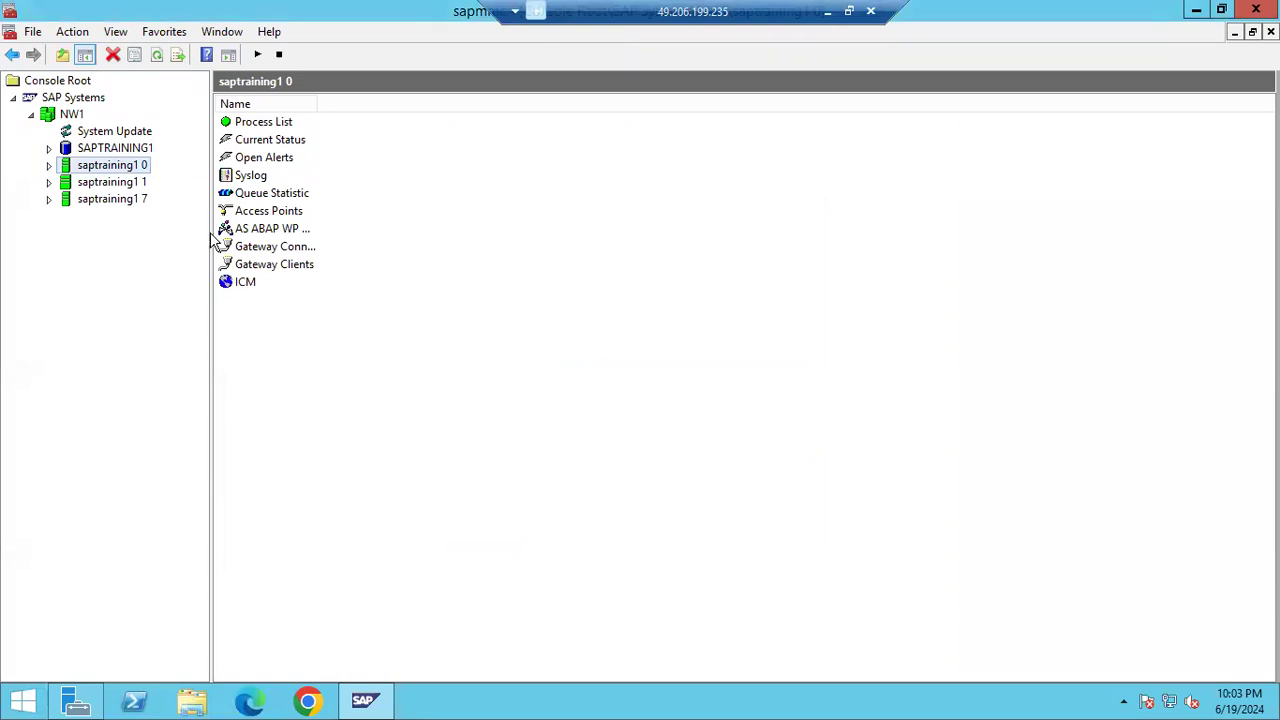
# Refresh the instance's process list until all four processes run again, then view the AS ABAP WP Table.
pyautogui.click(48, 166)
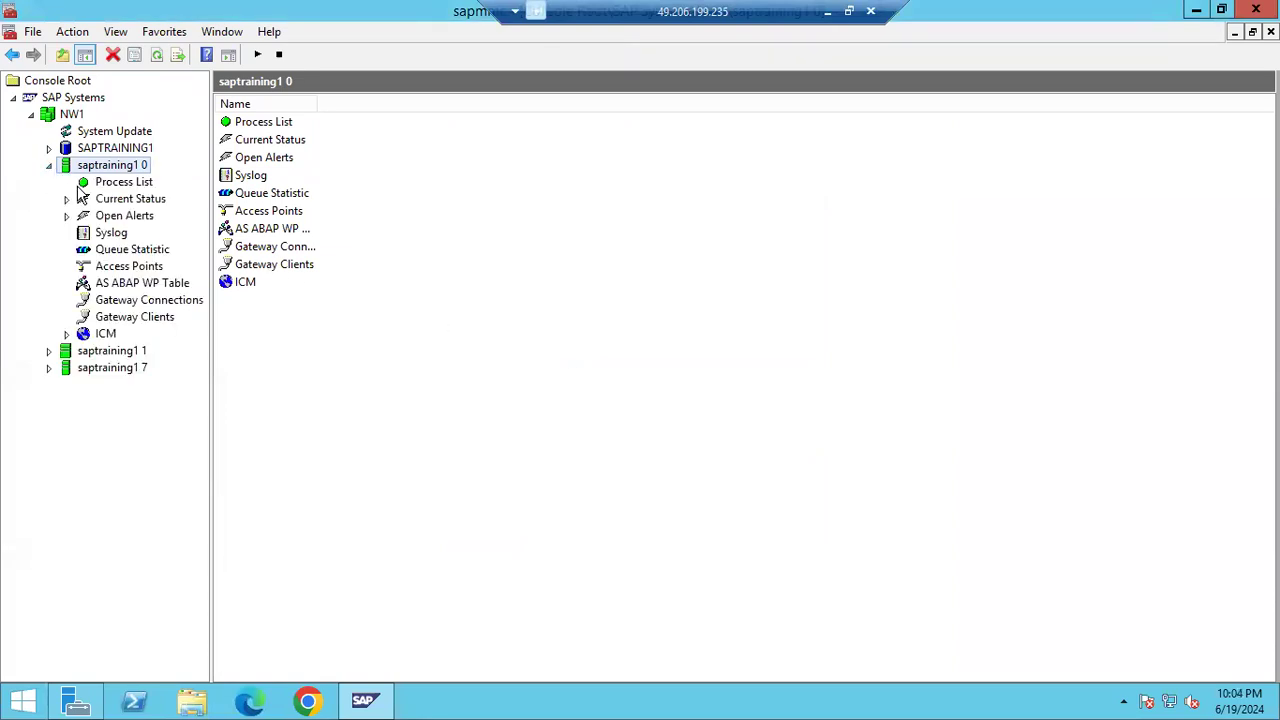
pyautogui.click(84, 183)
pyautogui.click(108, 57)
pyautogui.click(108, 57)
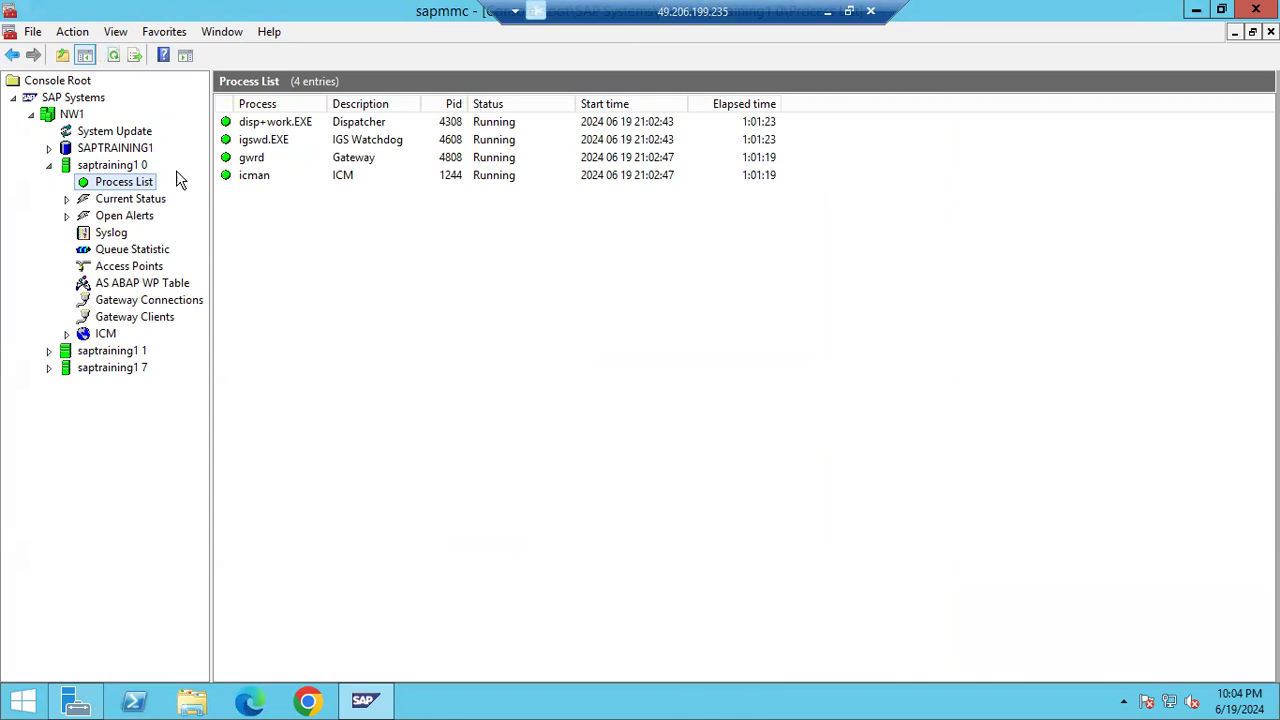
pyautogui.click(118, 56)
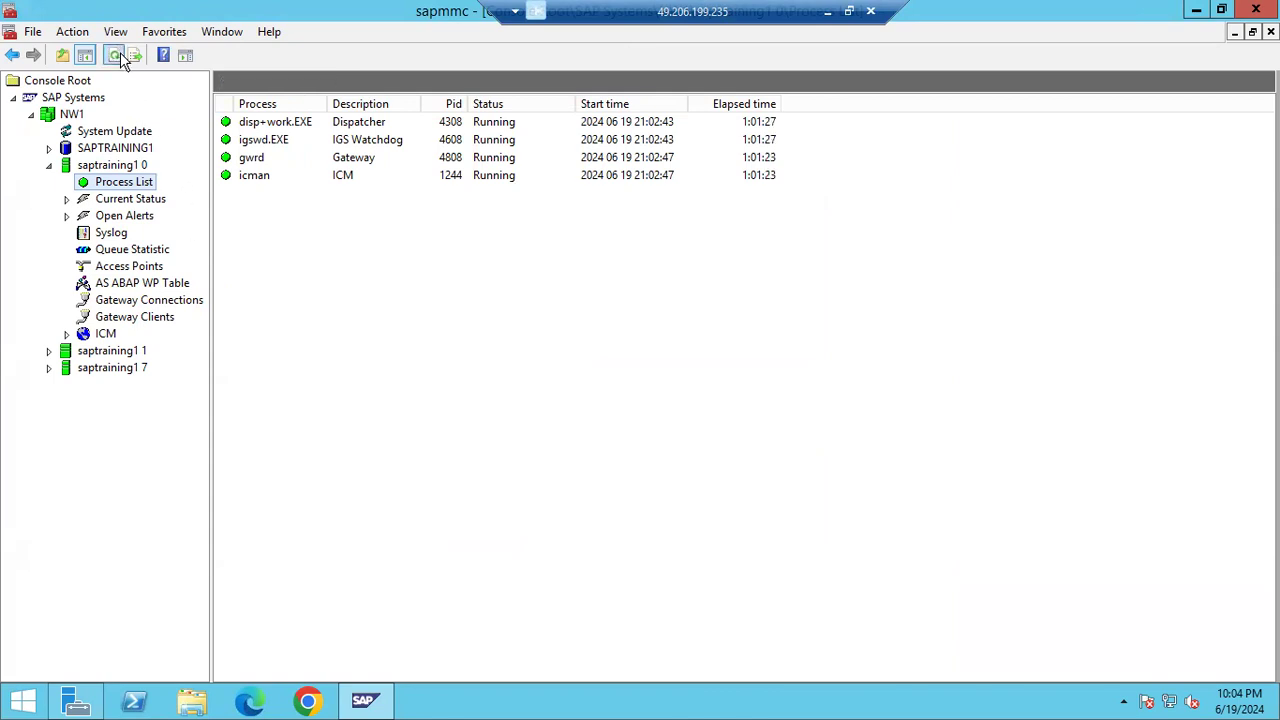
pyautogui.click(120, 52)
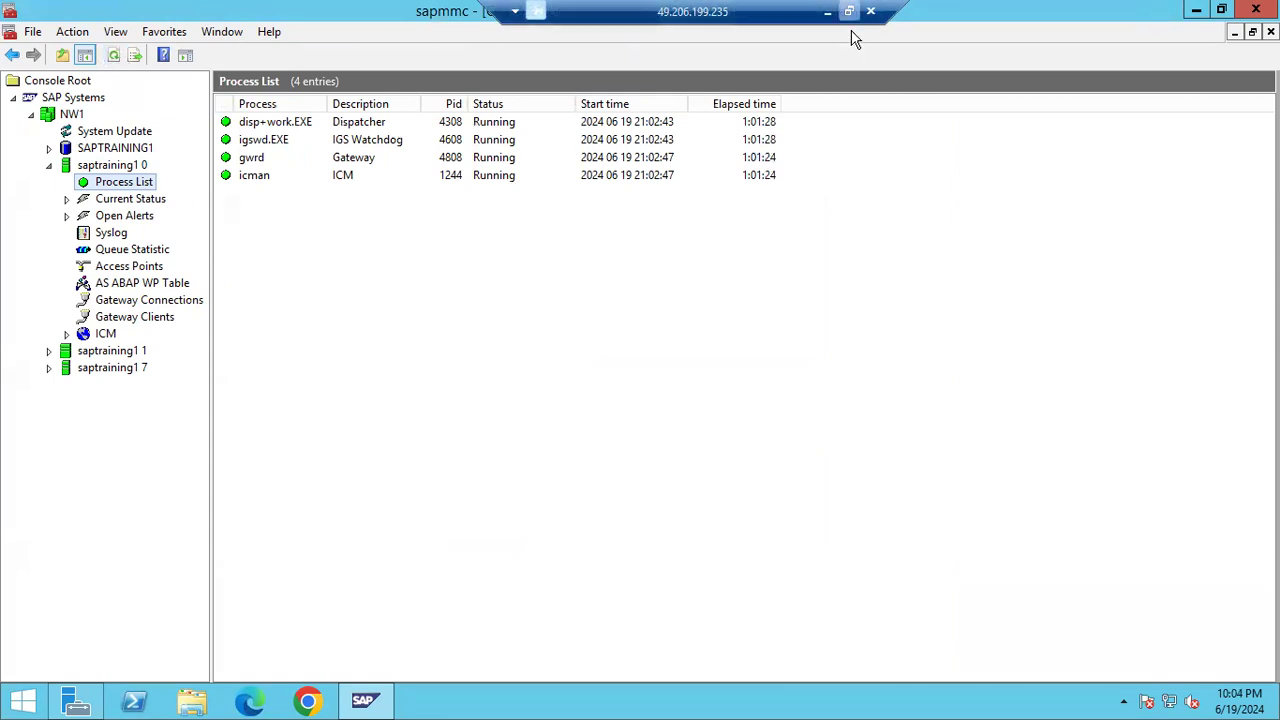
pyautogui.click(113, 57)
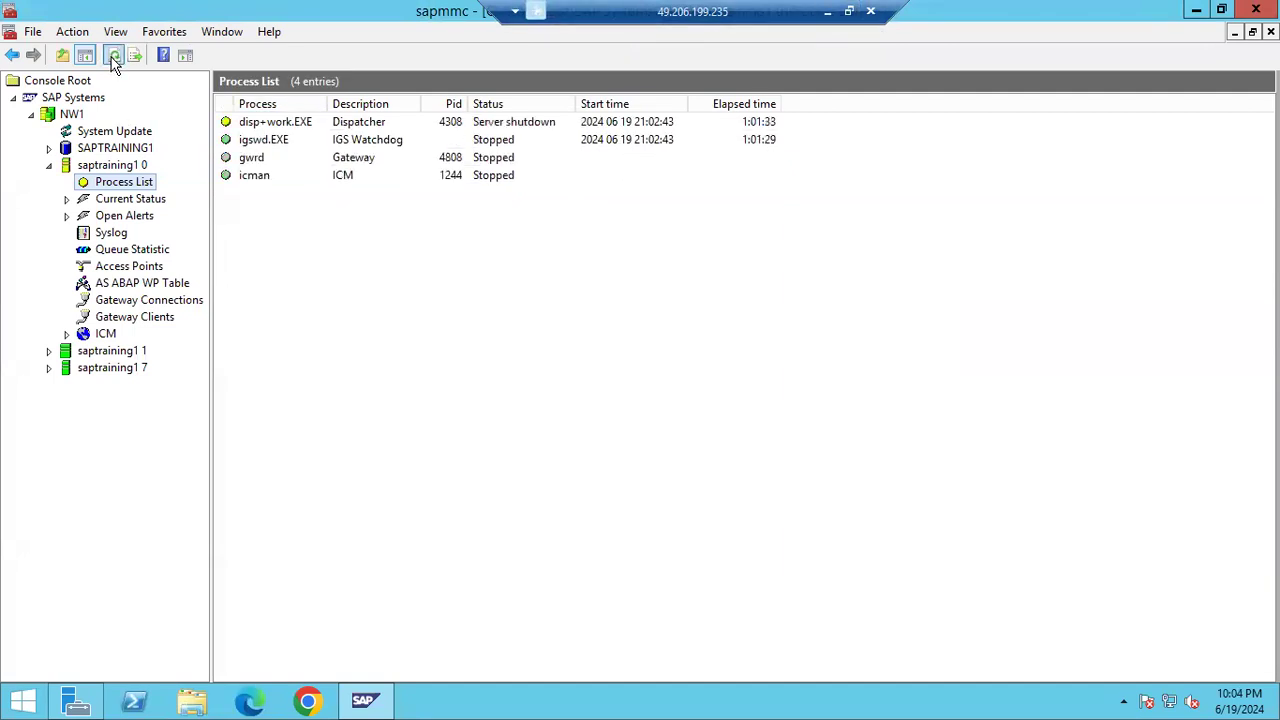
pyautogui.click(113, 57)
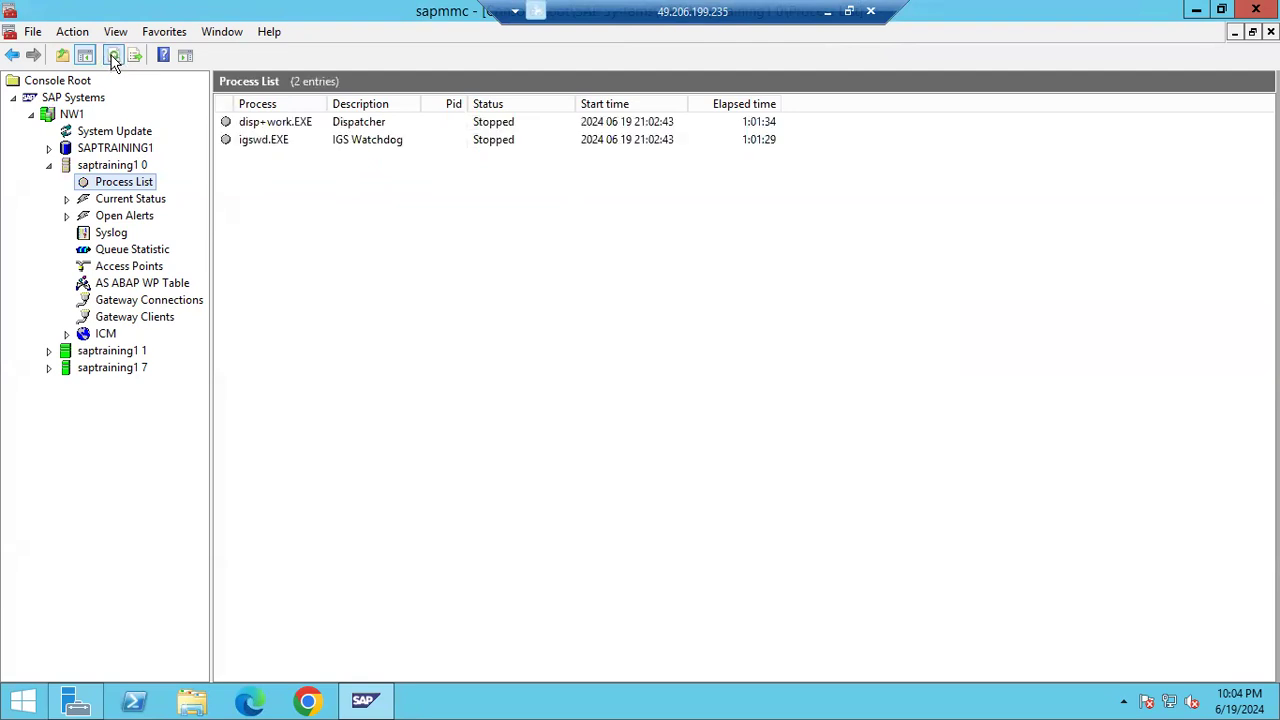
pyautogui.click(113, 57)
pyautogui.click(113, 55)
pyautogui.click(113, 57)
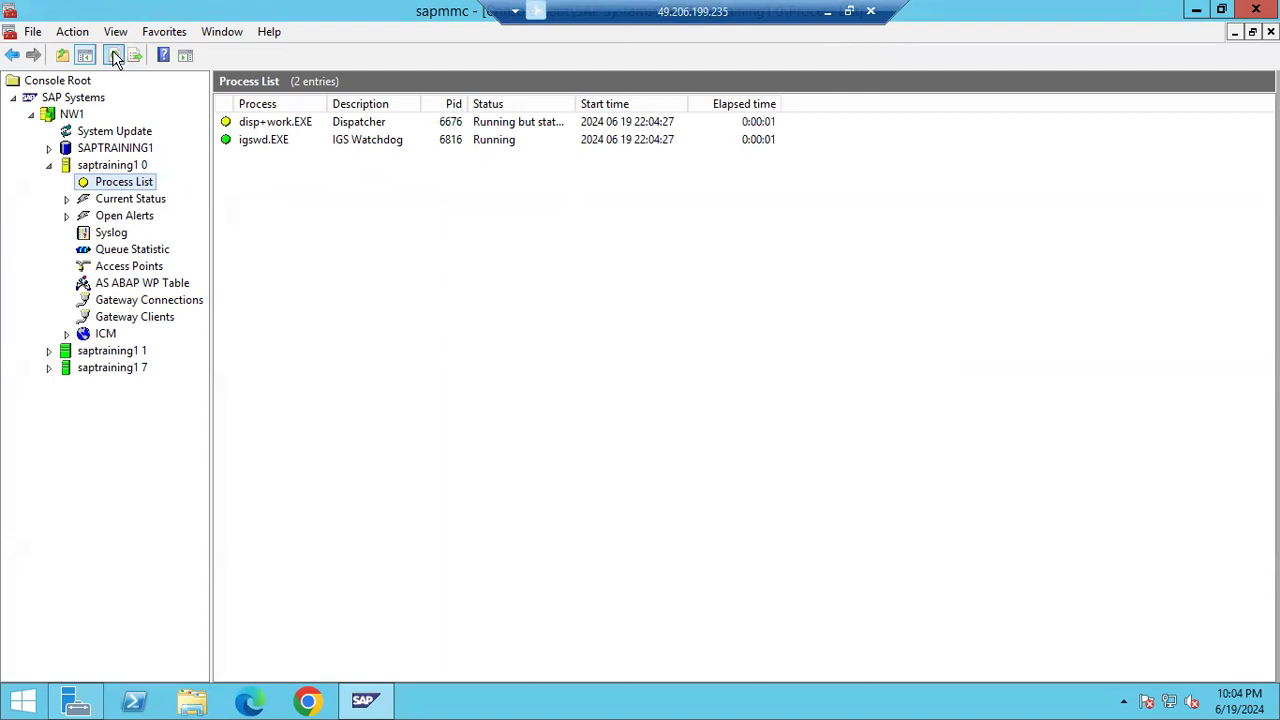
pyautogui.click(113, 57)
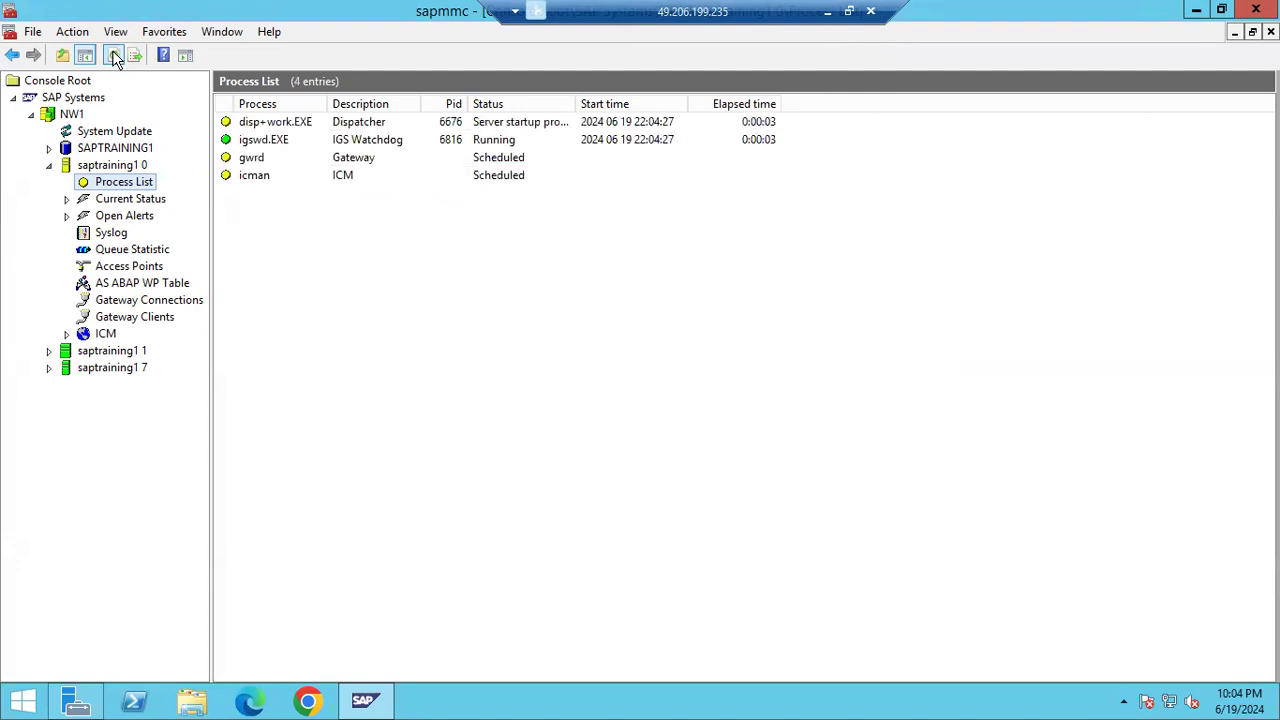
pyautogui.click(152, 285)
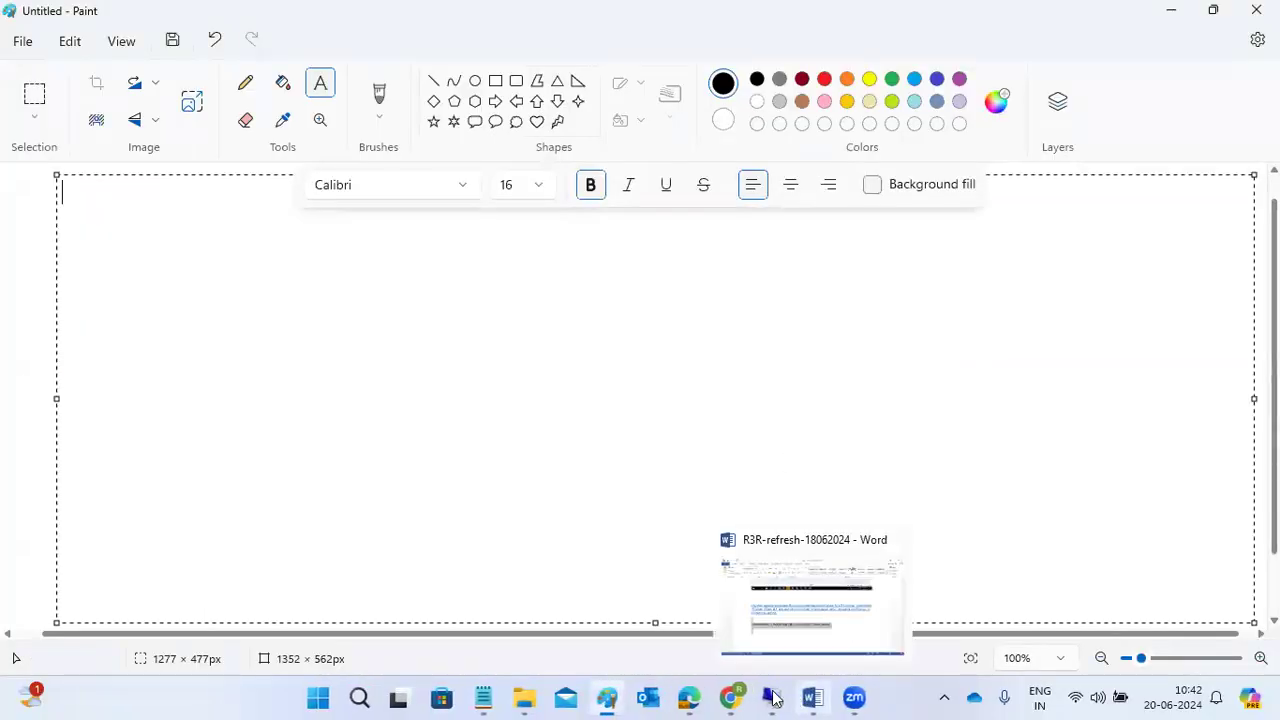
# Dismiss the server shutdown prompt in SAP Logon and start logging on to SAP NW1.
pyautogui.moveTo(771, 697)
pyautogui.click(772, 611)
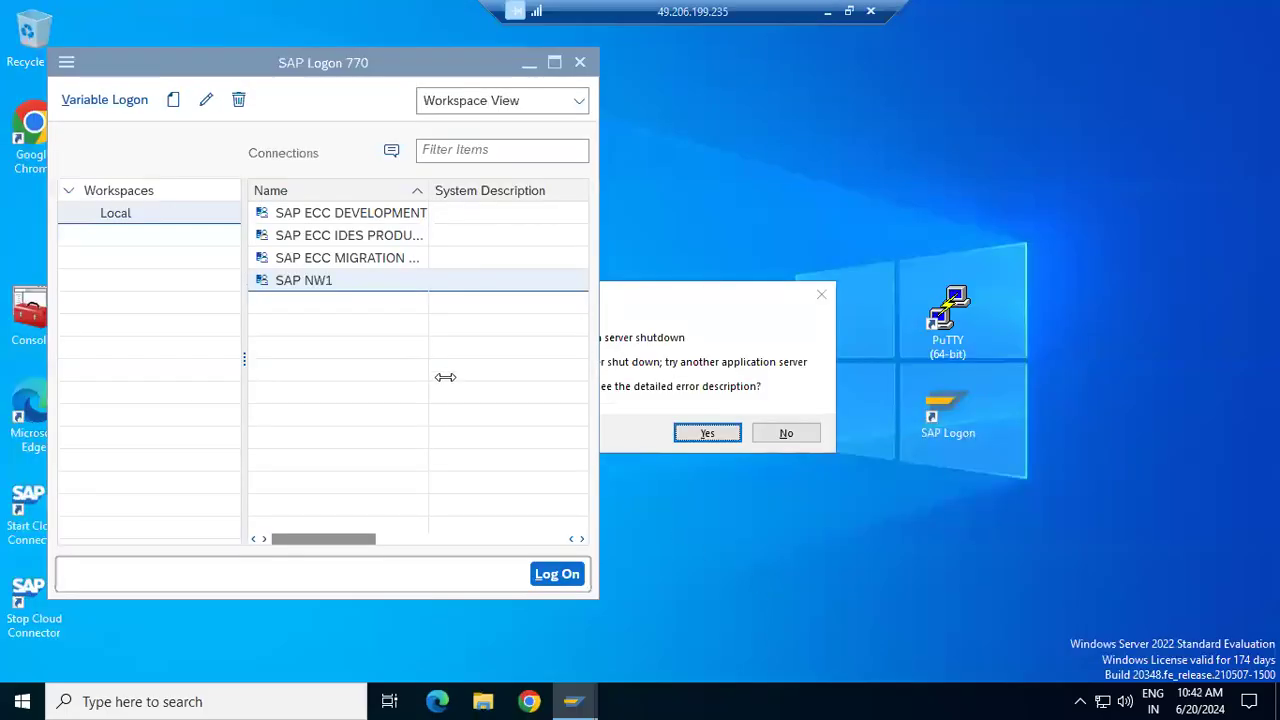
pyautogui.click(792, 434)
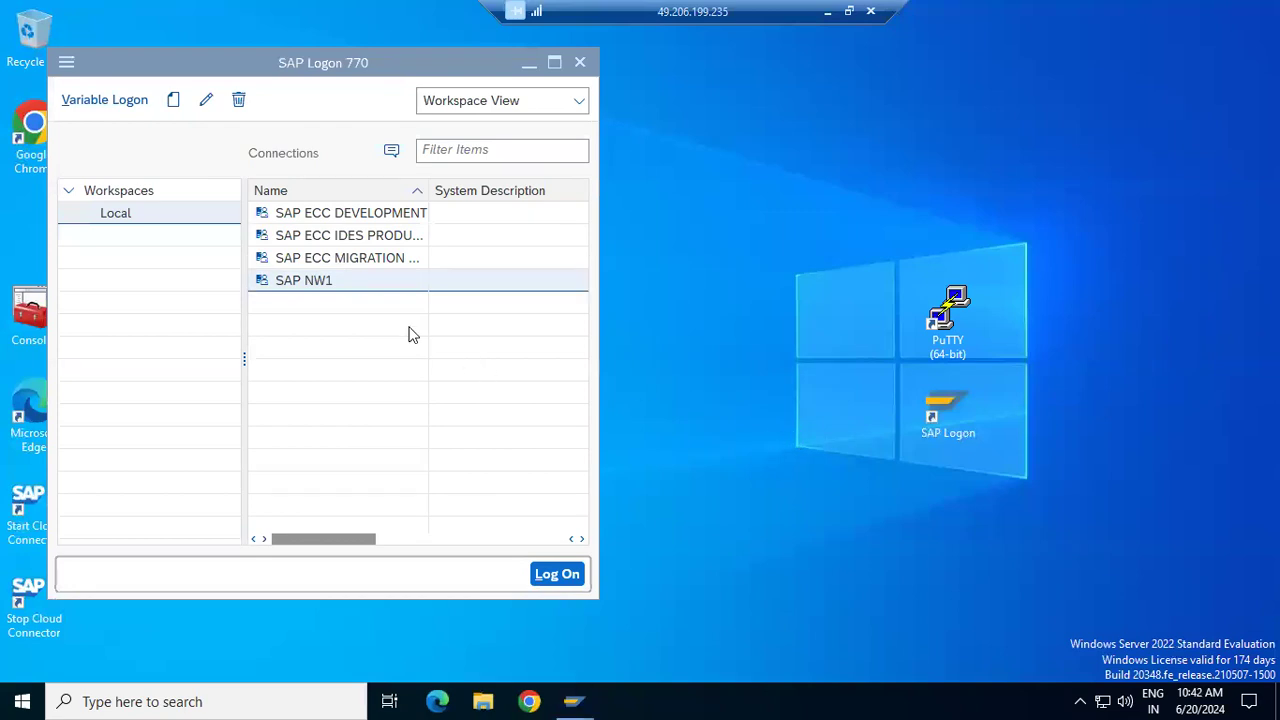
pyautogui.doubleClick(309, 289)
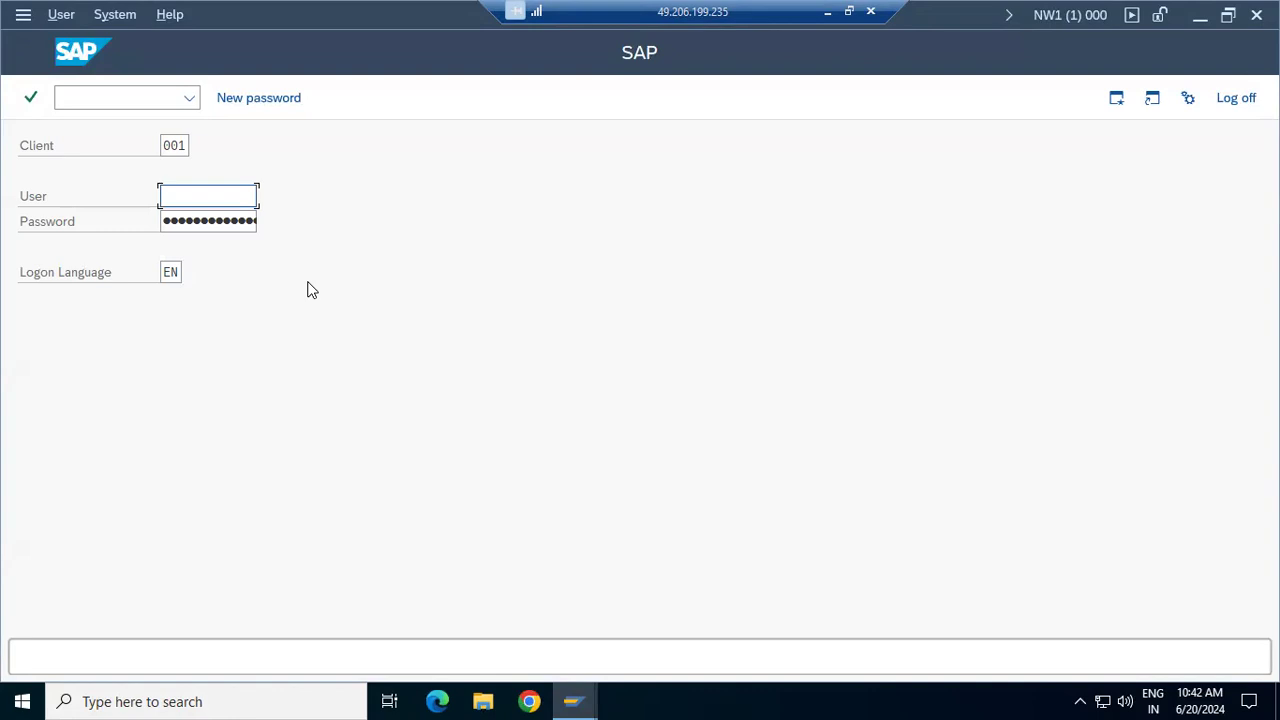
# Log on to client 900 as user sap* and return to local Paint.
pyautogui.hotkey('shift', 'Tab')
pyautogui.write('900')
pyautogui.press('Tab')
pyautogui.write('sap*')
pyautogui.press('Tab')
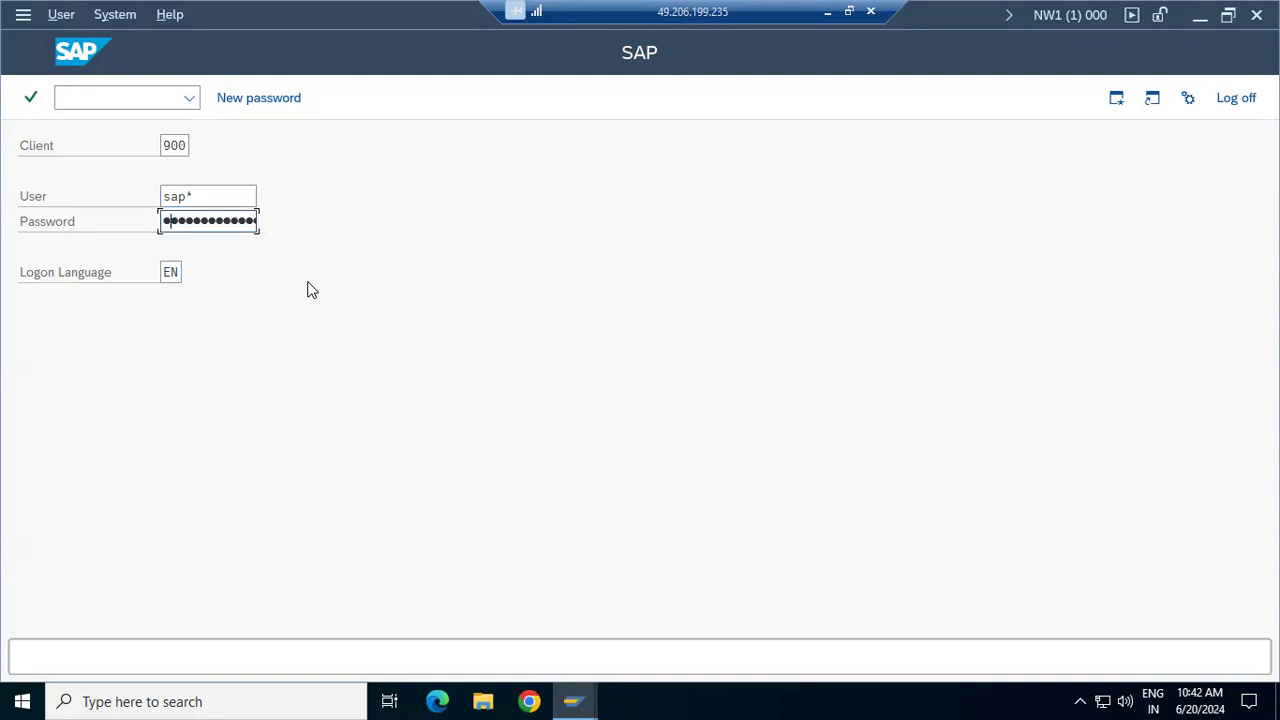
pyautogui.press('Return')
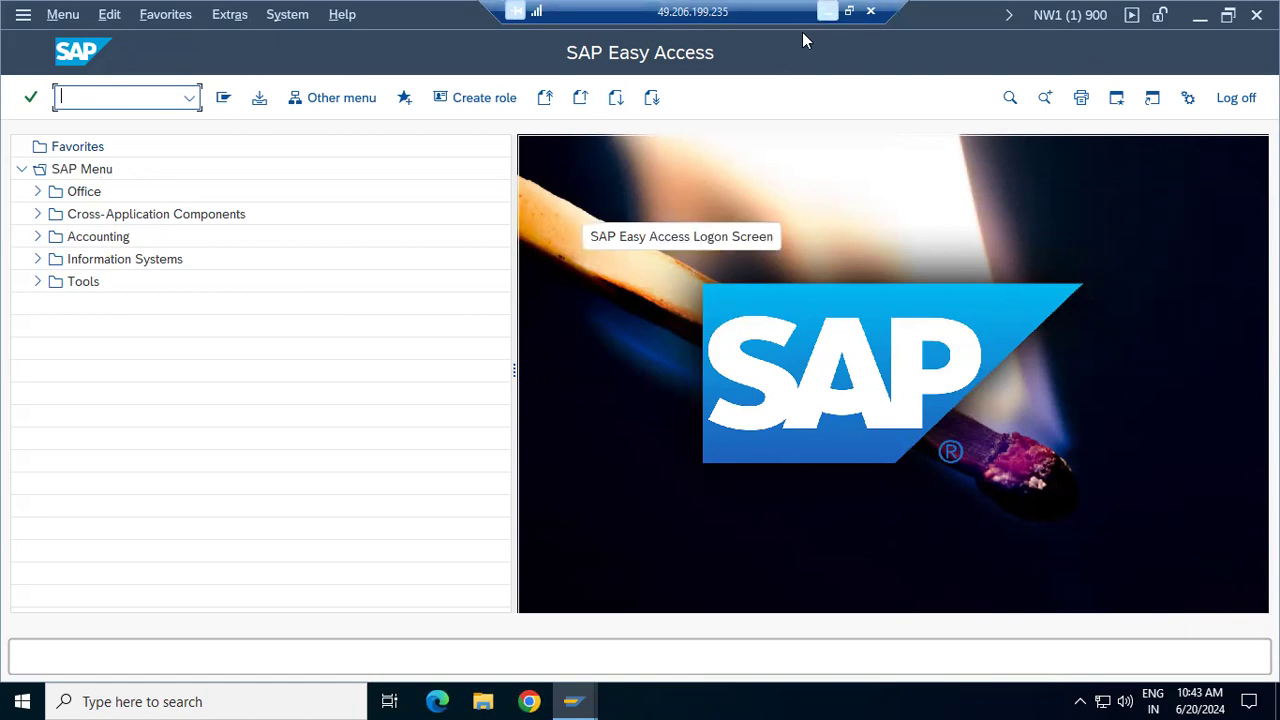
pyautogui.click(827, 11)
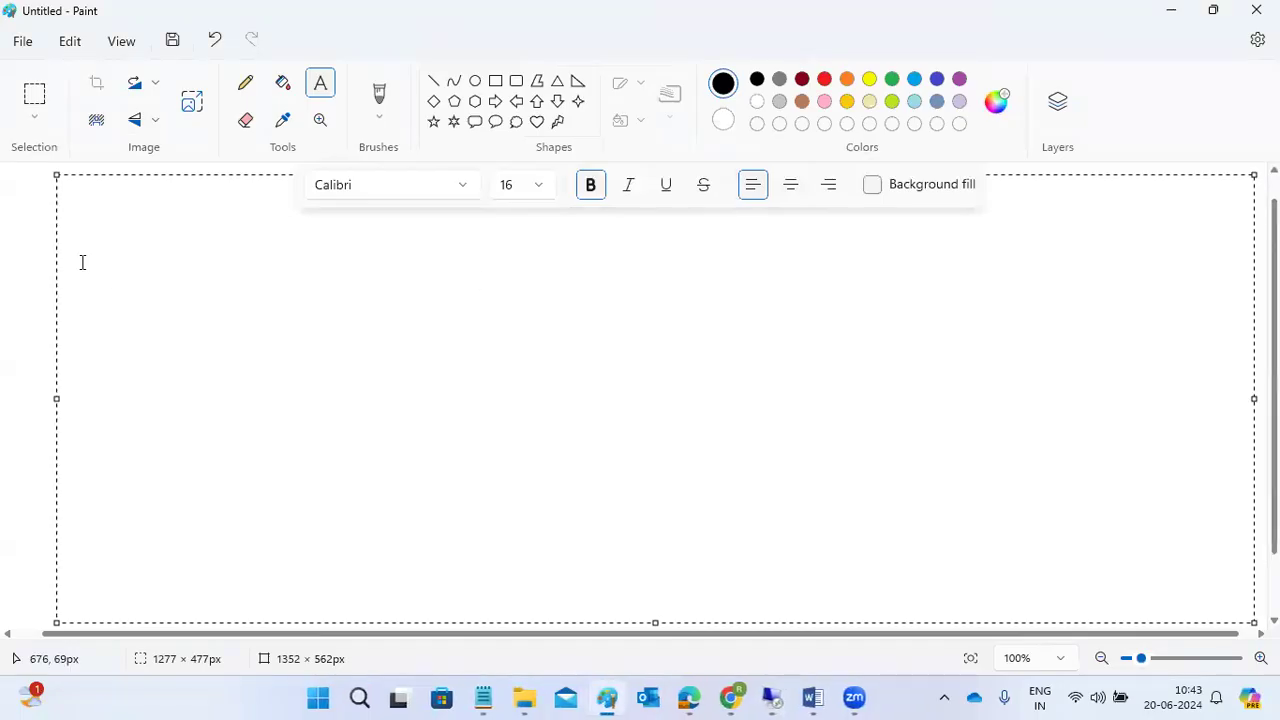
# Write 'CLIENT COPIES :' followed by 1)LOCAL C C, 2)Remote C C and 3)Client export/import.
pyautogui.write('CLIENT CO')
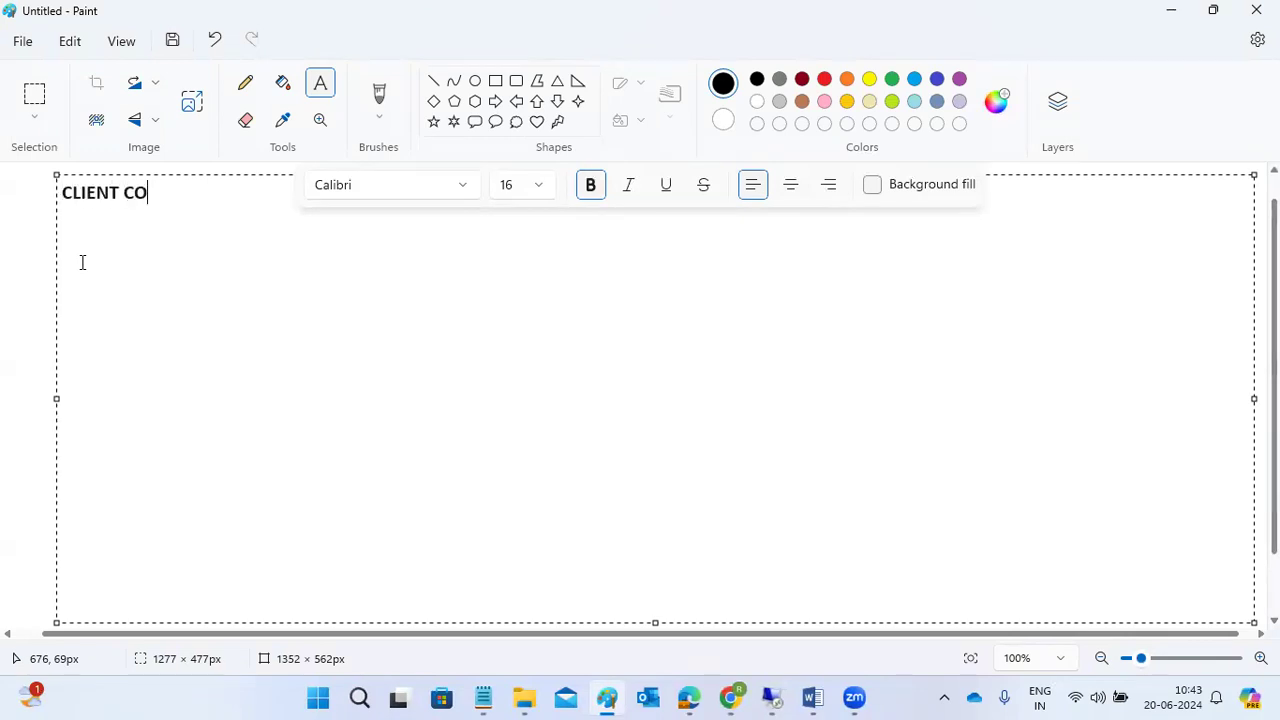
pyautogui.write('PIES :')
pyautogui.press('Return')
pyautogui.press('Return')
pyautogui.write('1)LOCAL C C')
pyautogui.press('Return')
pyautogui.write('2)R')
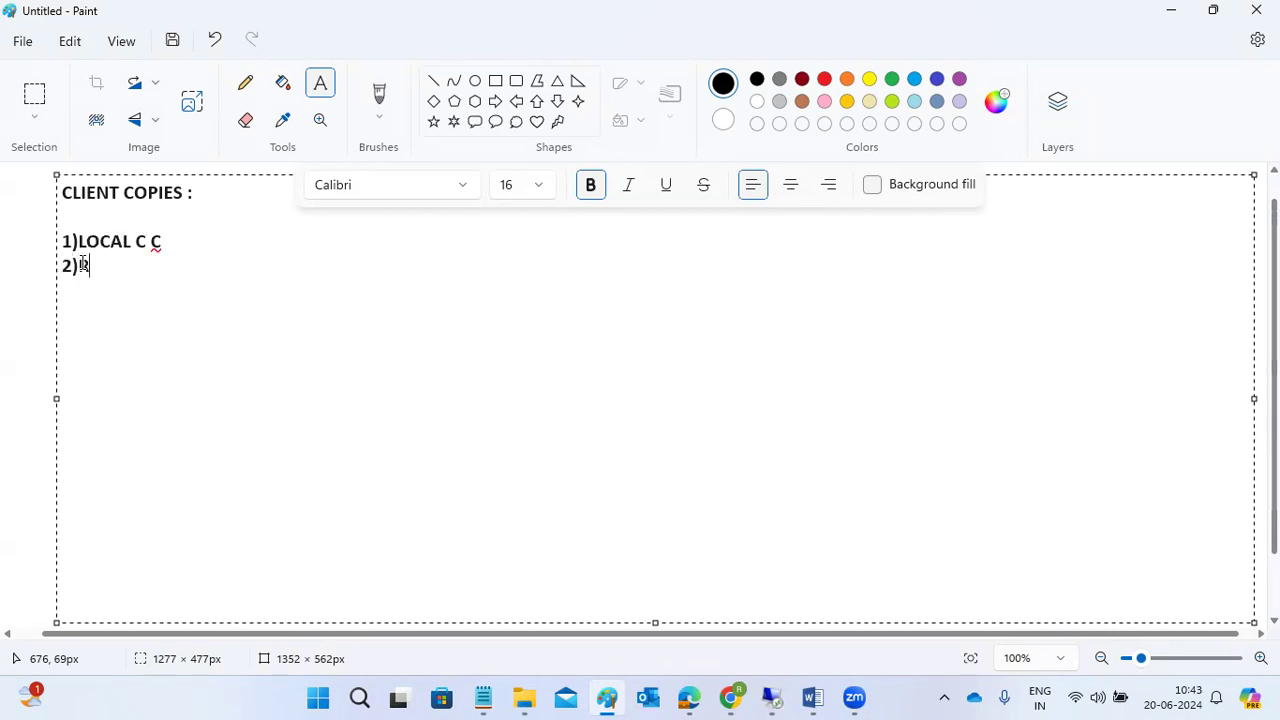
pyautogui.write('emote C C')
pyautogui.press('Return')
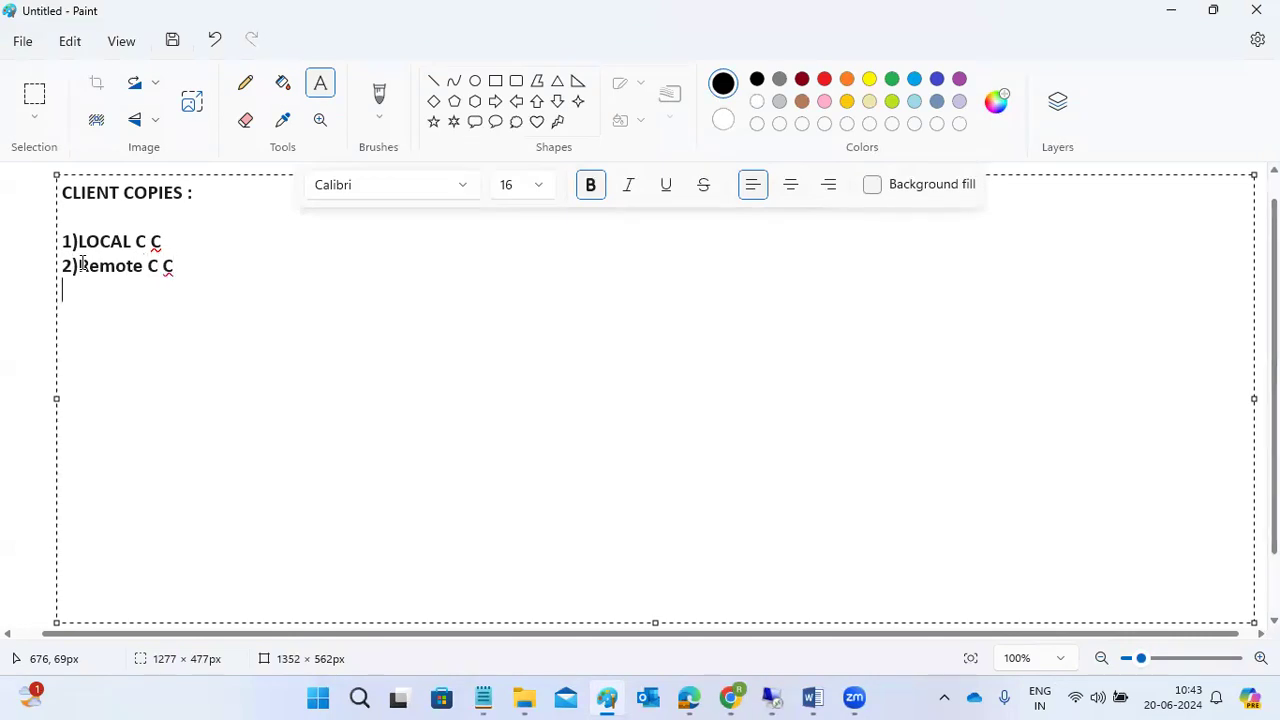
pyautogui.write('3)Client export/import')
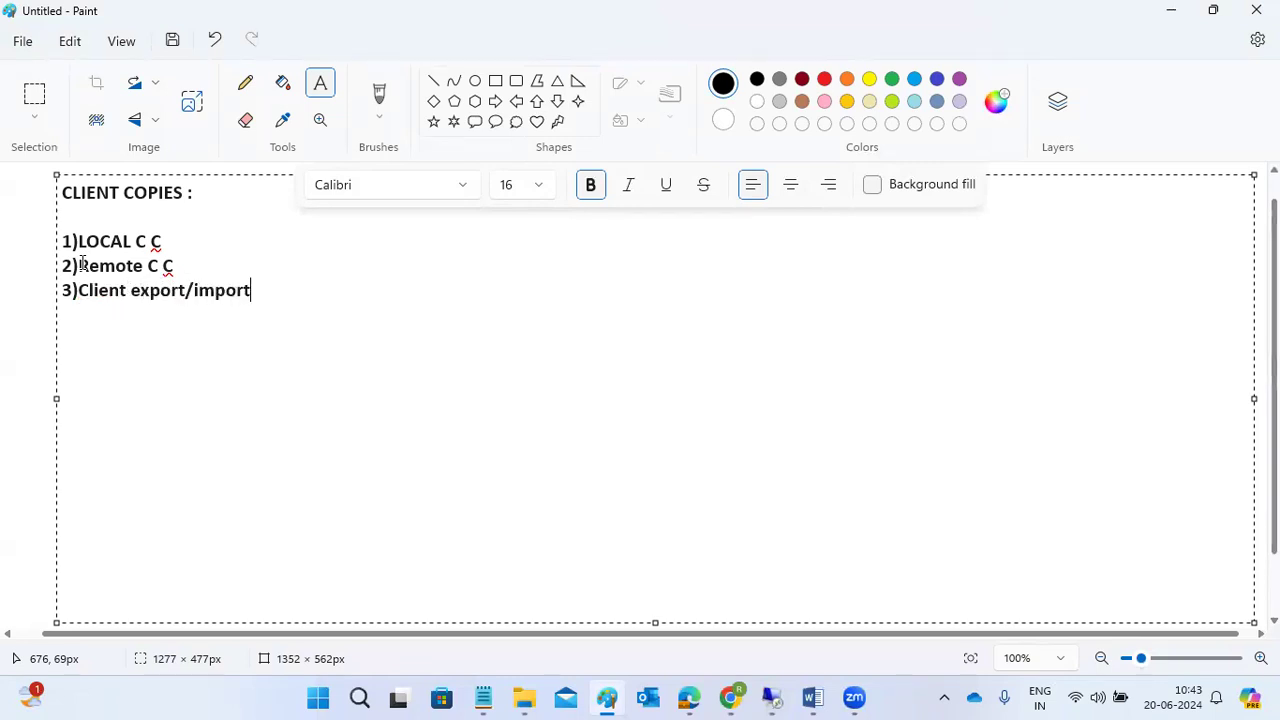
pyautogui.click(26, 334)
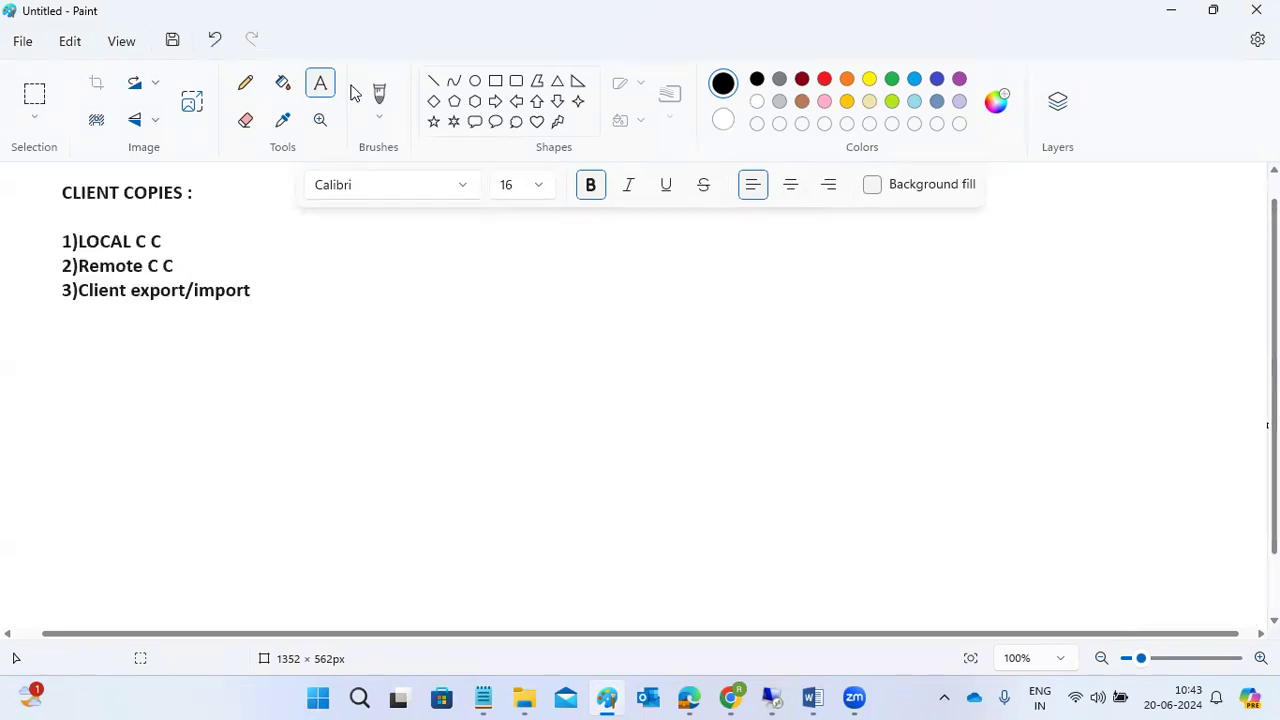
# Draw a large frame holding three stacked boxes, with the third box outlined in orange.
pyautogui.click(496, 82)
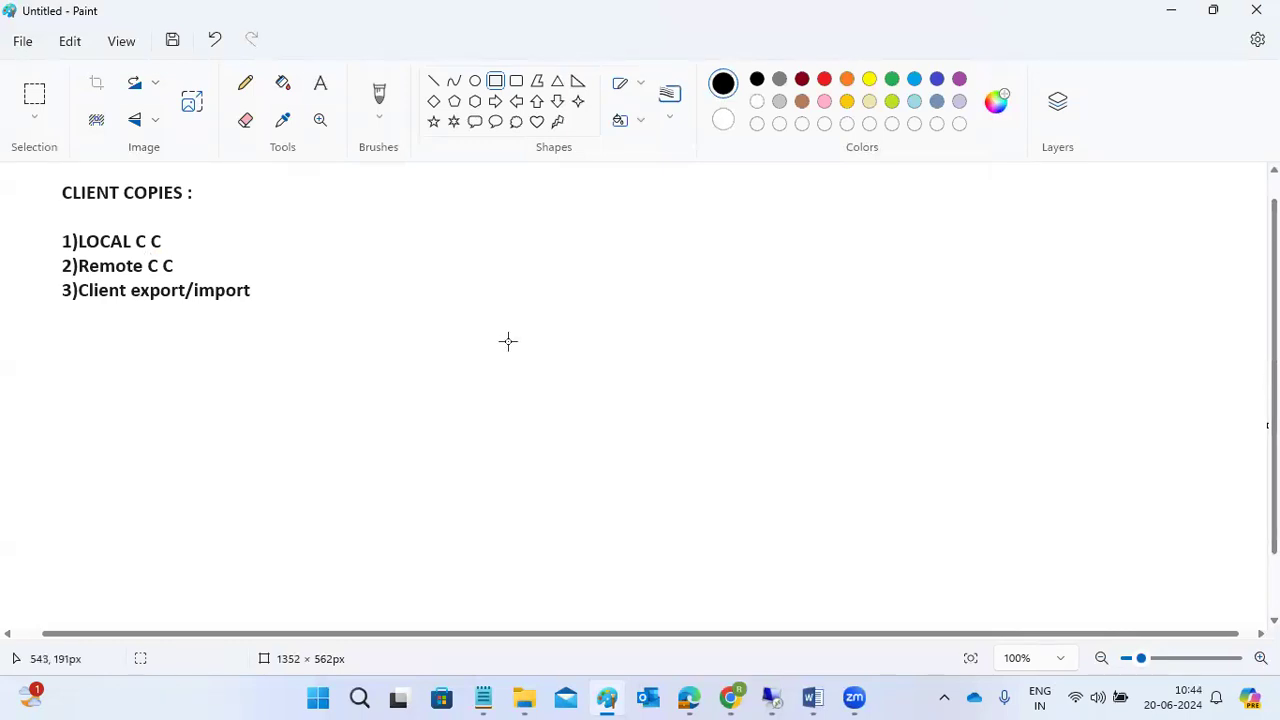
pyautogui.moveTo(494, 186); pyautogui.dragTo(752, 598)
pyautogui.click(899, 560)
pyautogui.moveTo(537, 206); pyautogui.dragTo(697, 281)
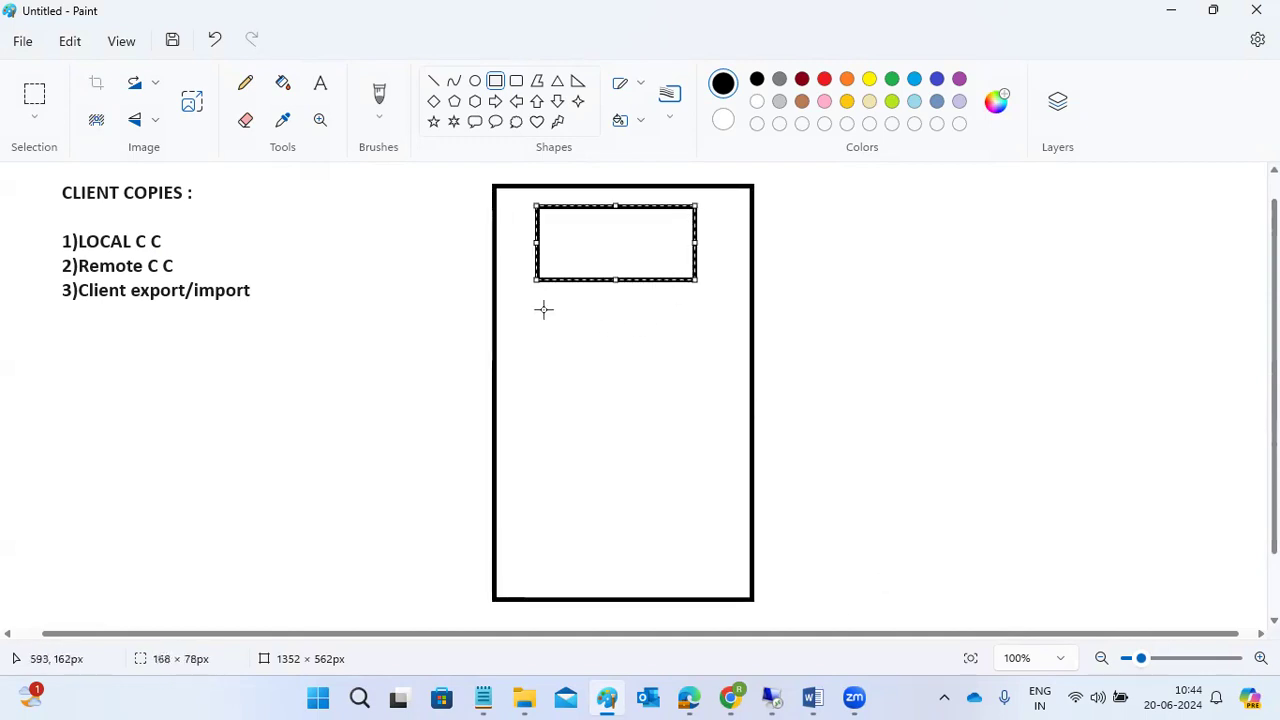
pyautogui.moveTo(538, 308); pyautogui.dragTo(699, 374)
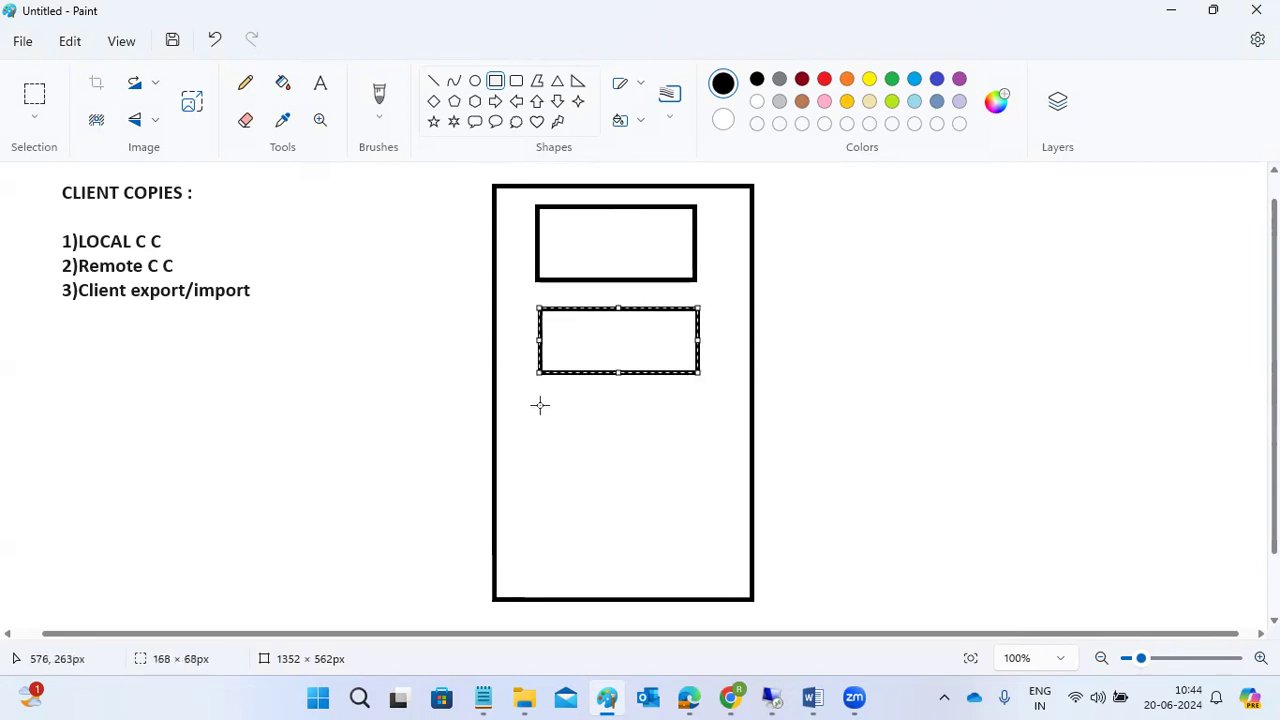
pyautogui.moveTo(540, 405); pyautogui.dragTo(697, 508)
pyautogui.click(869, 79)
pyautogui.click(847, 79)
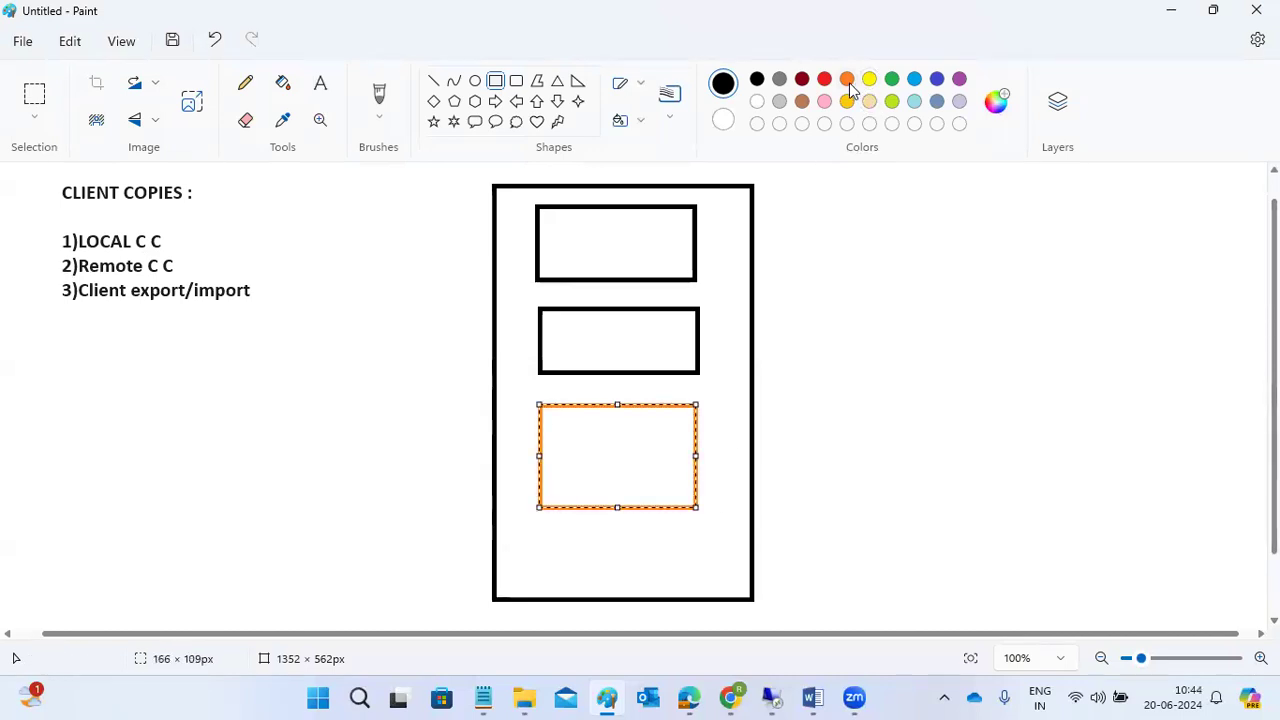
# Label the three boxes 000, 001 and 900 from top to bottom.
pyautogui.click(433, 81)
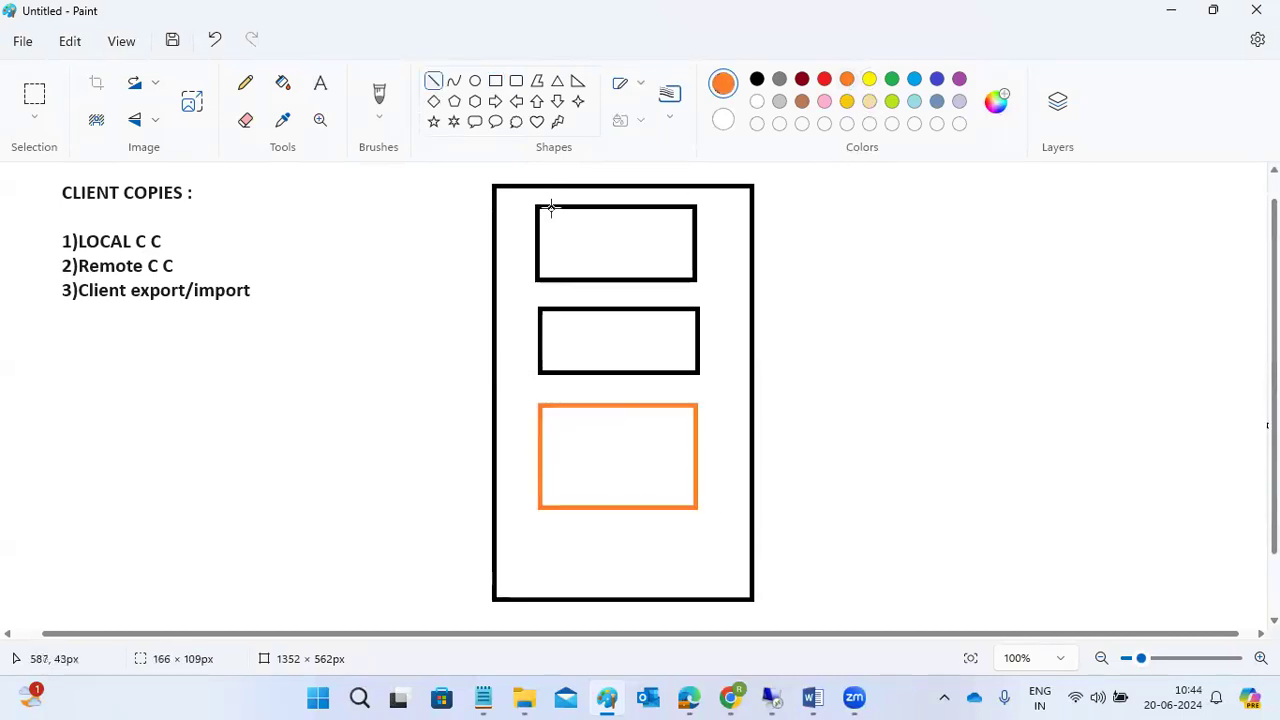
pyautogui.click(320, 83)
pyautogui.click(578, 223)
pyautogui.click(572, 230)
pyautogui.write('000')
pyautogui.click(593, 330)
pyautogui.click(591, 330)
pyautogui.write('001')
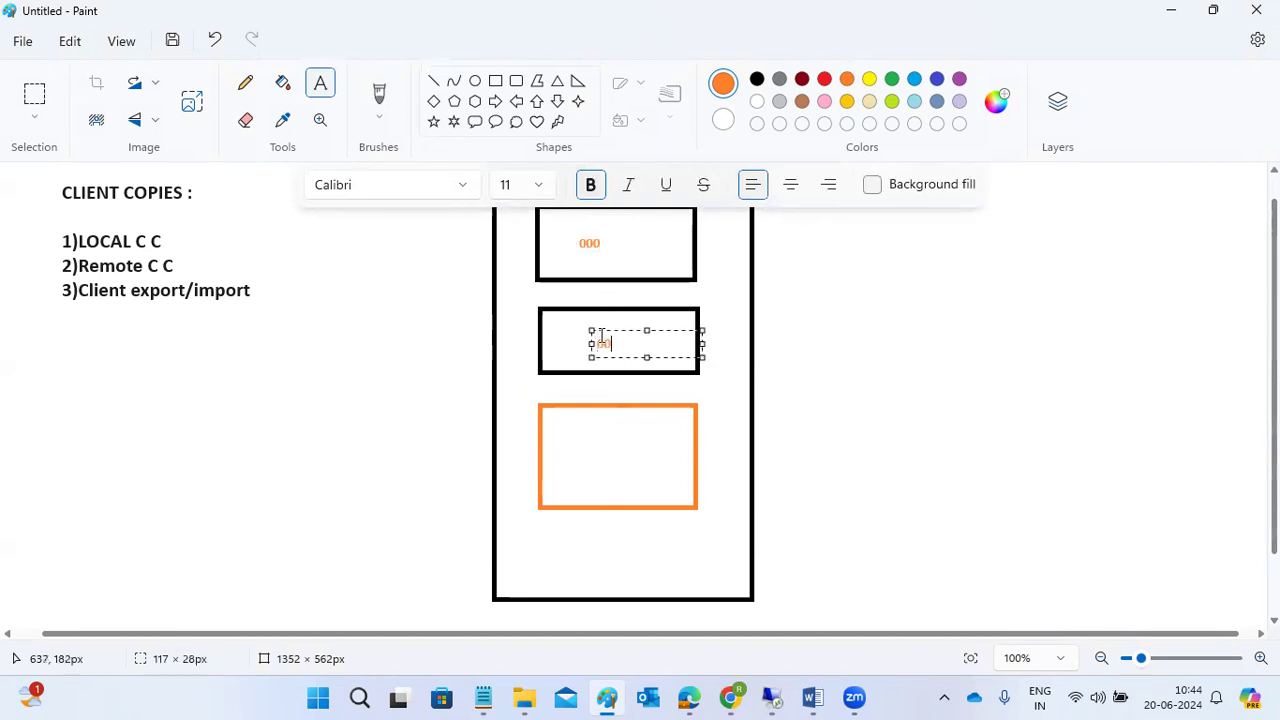
pyautogui.click(586, 458)
pyautogui.click(586, 457)
pyautogui.write('900')
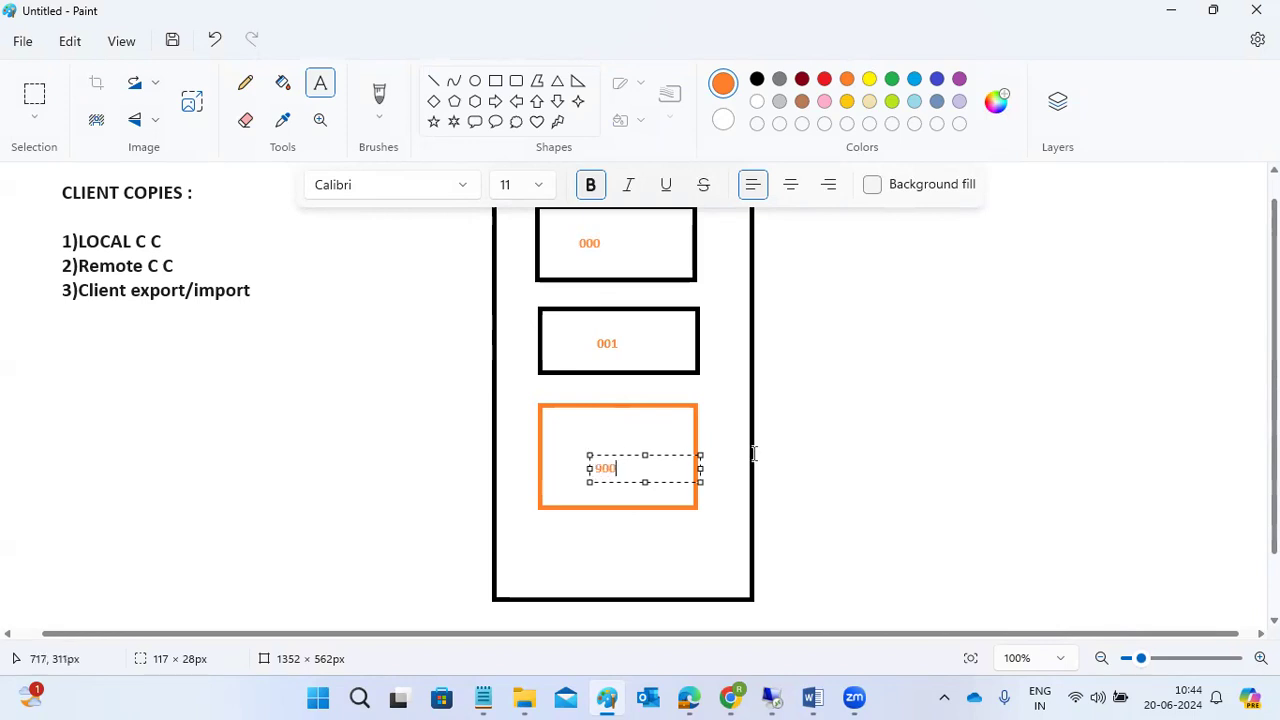
pyautogui.click(963, 461)
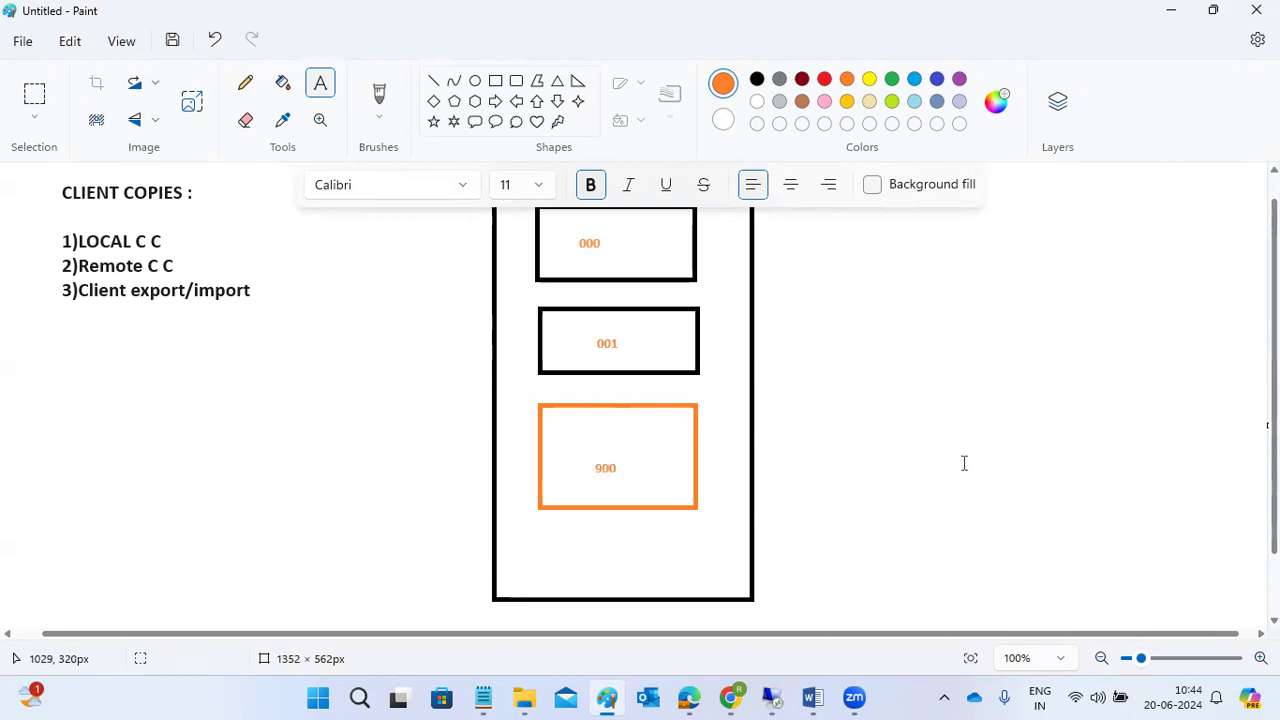
# Draw a short orange dash inside the 001 box.
pyautogui.click(435, 85)
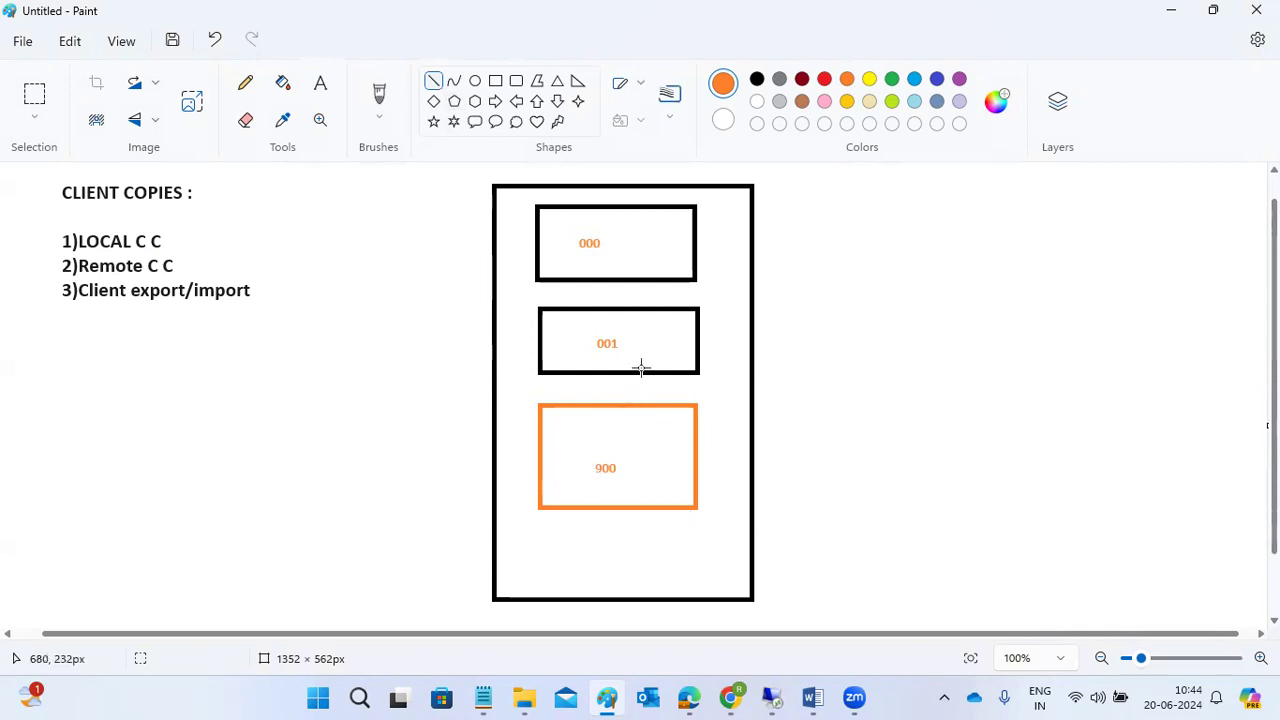
pyautogui.moveTo(655, 331); pyautogui.dragTo(664, 331)
pyautogui.click(663, 248)
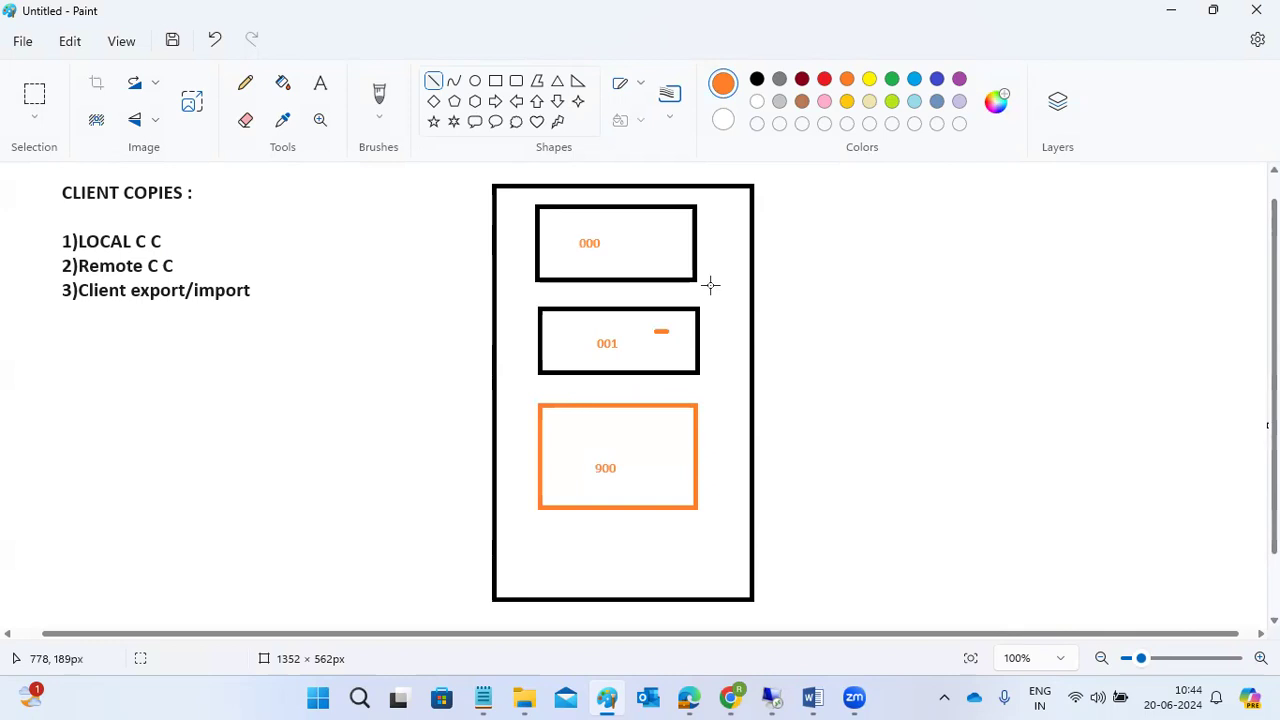
# Draw short orange dashes, an arrow from the 001 box into the 900 box, and a rightward leader line.
pyautogui.click(560, 612)
pyautogui.moveTo(560, 612); pyautogui.dragTo(577, 612)
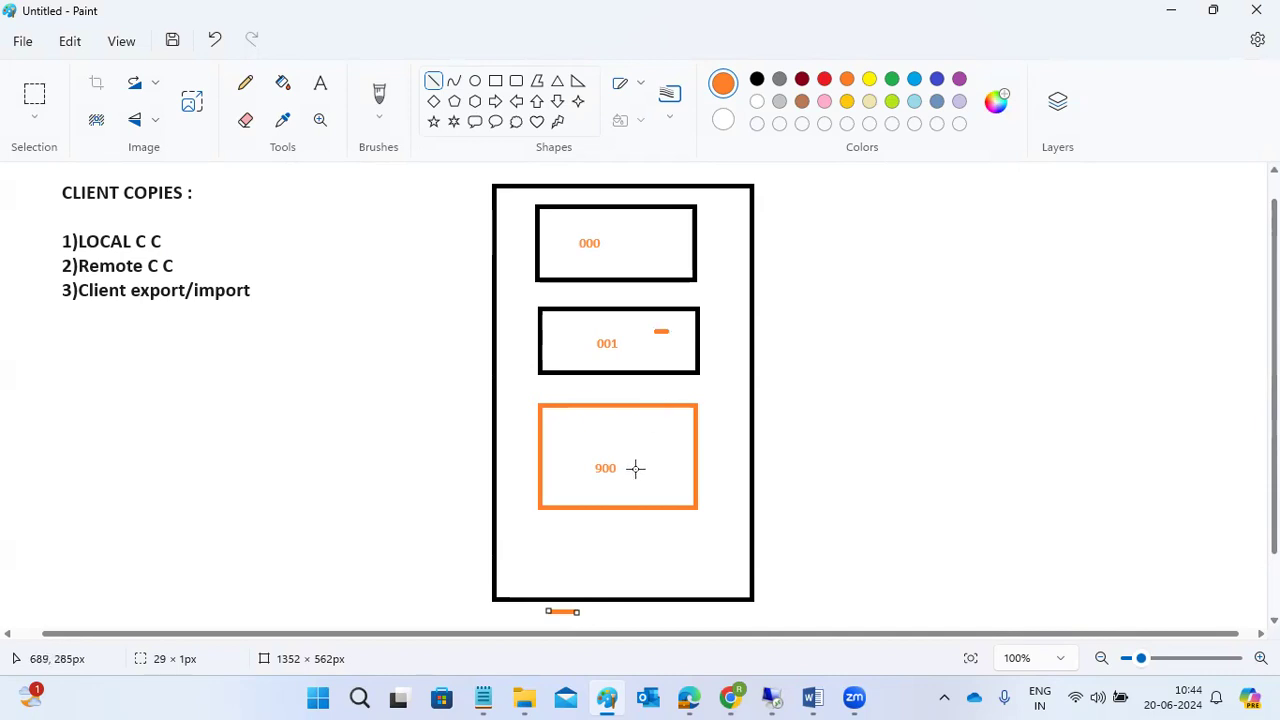
pyautogui.moveTo(641, 472); pyautogui.dragTo(652, 472)
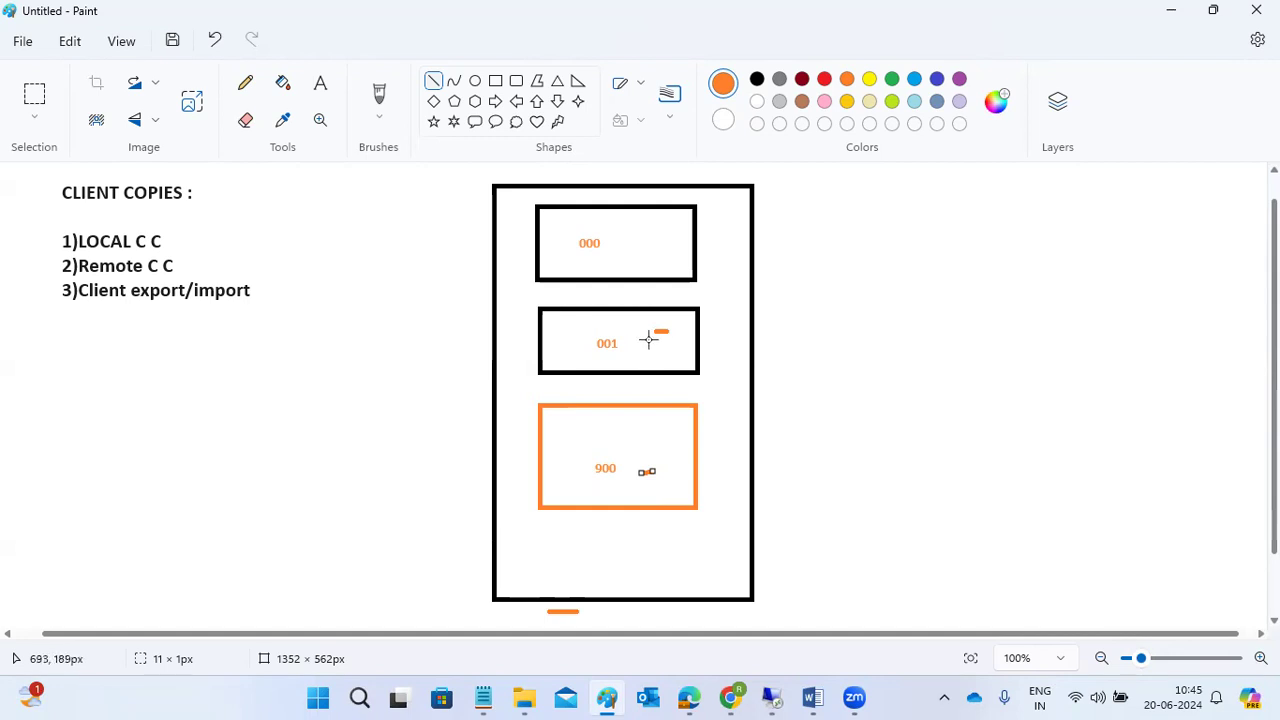
pyautogui.moveTo(649, 339)
pyautogui.mouseDown()
pyautogui.moveTo(635, 447)
pyautogui.moveTo(618, 428)
pyautogui.mouseUp()
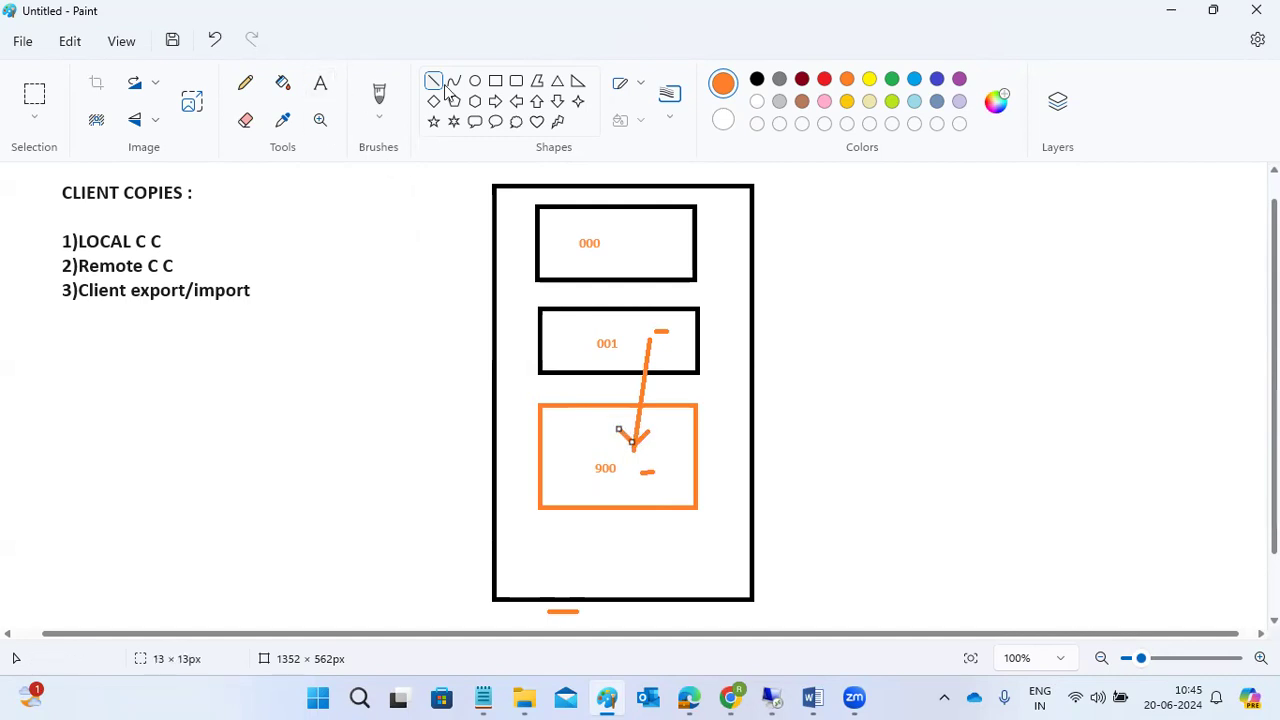
pyautogui.moveTo(638, 384); pyautogui.dragTo(783, 365)
# Add the single-line label 'LOCAL Client copy-SCCL' at the leader line's end.
pyautogui.click(320, 83)
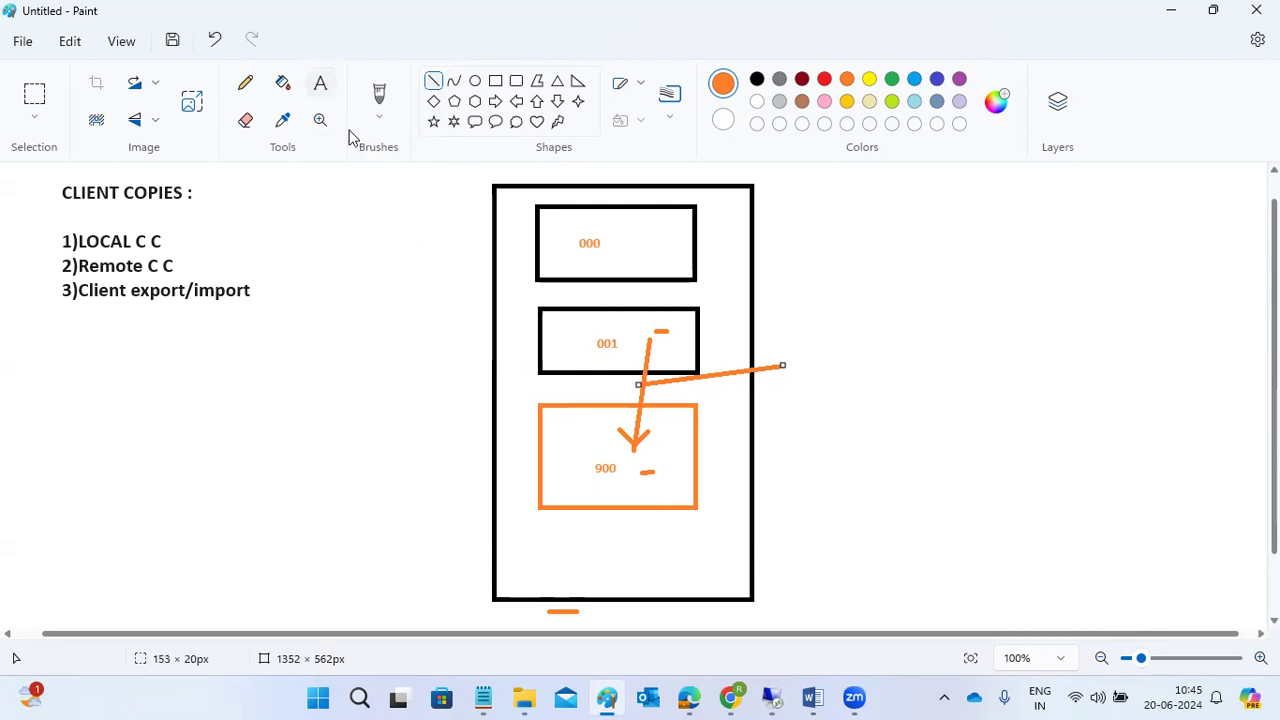
pyautogui.click(789, 362)
pyautogui.write('LOCAL')
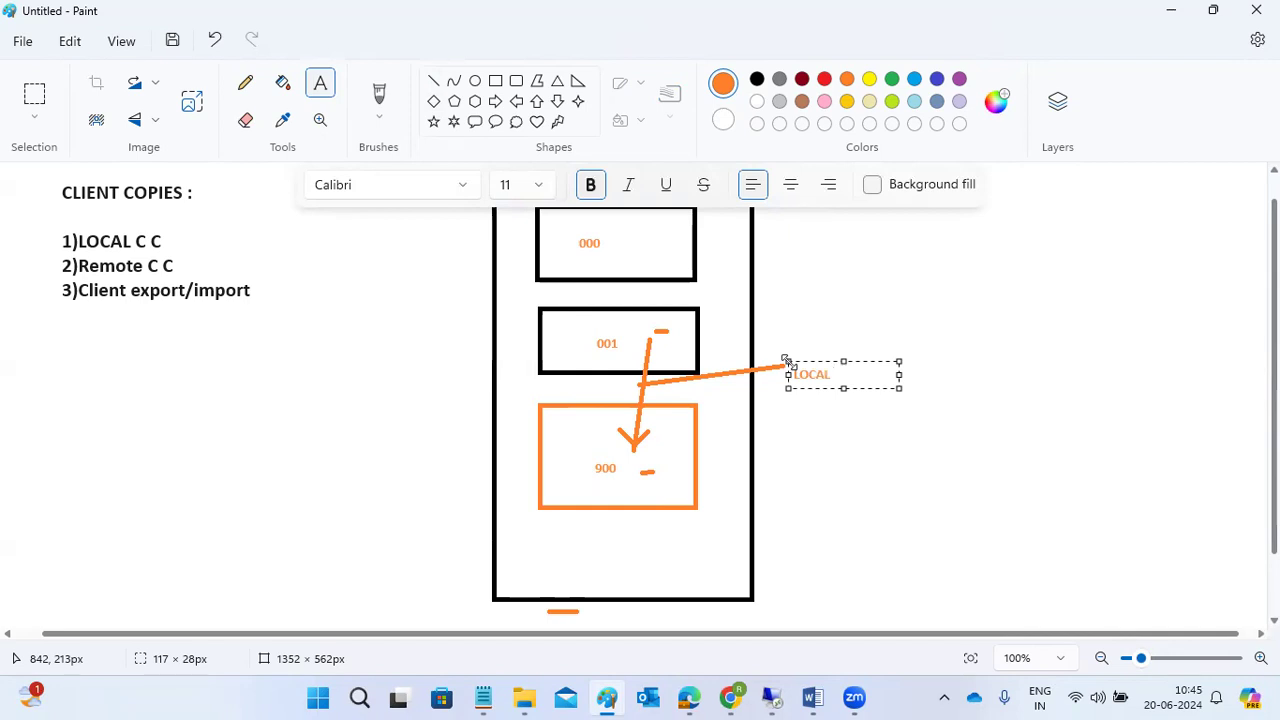
pyautogui.write(' Client copy-SCCL')
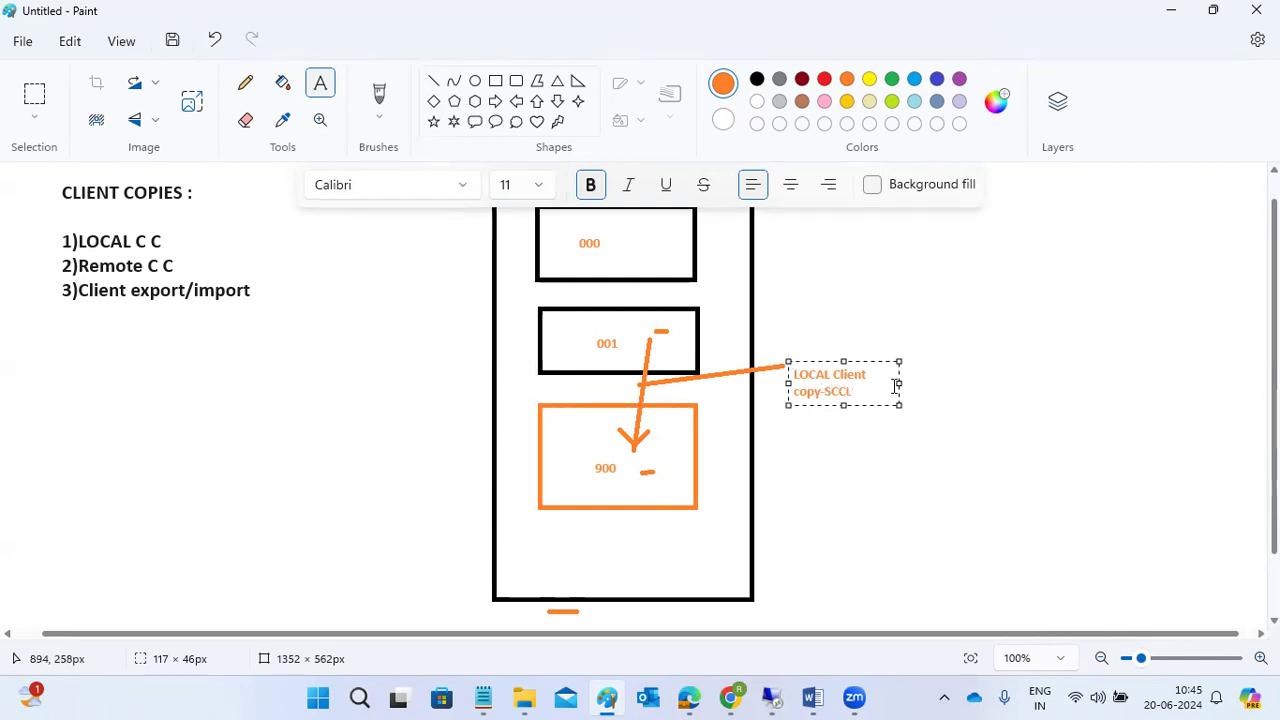
pyautogui.moveTo(897, 384); pyautogui.dragTo(1112, 374)
pyautogui.click(1009, 463)
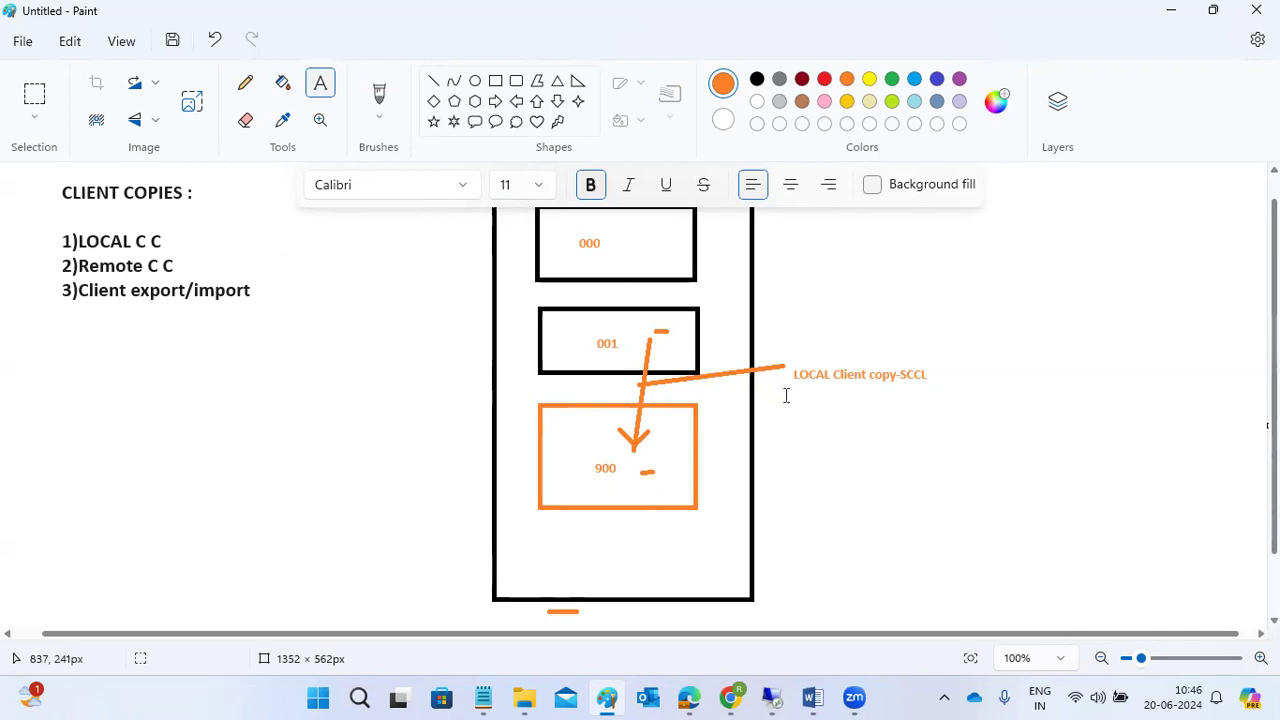
# Start an orange note: 'Login with newly created client -900', then user sap* and a password line.
pyautogui.moveTo(36, 338); pyautogui.dragTo(403, 606)
pyautogui.press('BackSpace')
pyautogui.press('BackSpace')
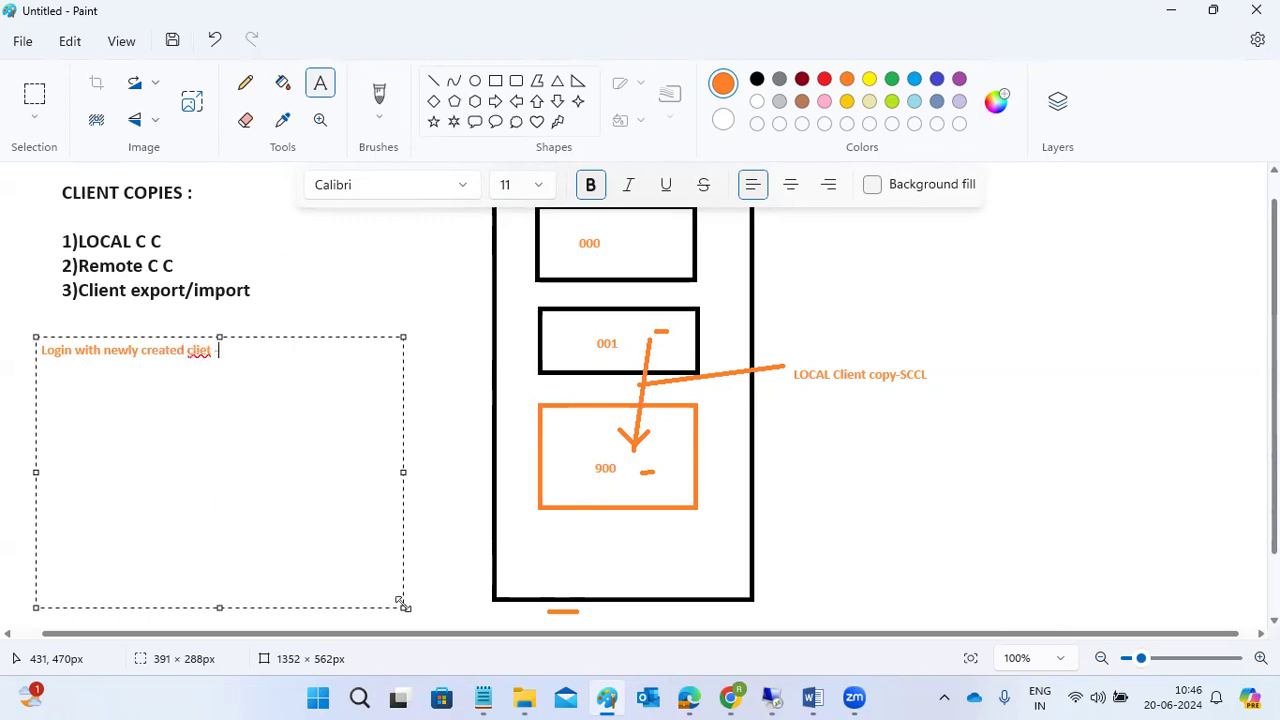
pyautogui.press('Return')
pyautogui.press('Return')
pyautogui.press('BackSpace')
pyautogui.press('BackSpace')
pyautogui.press('Return')
pyautogui.press('Return')
pyautogui.press('Return')
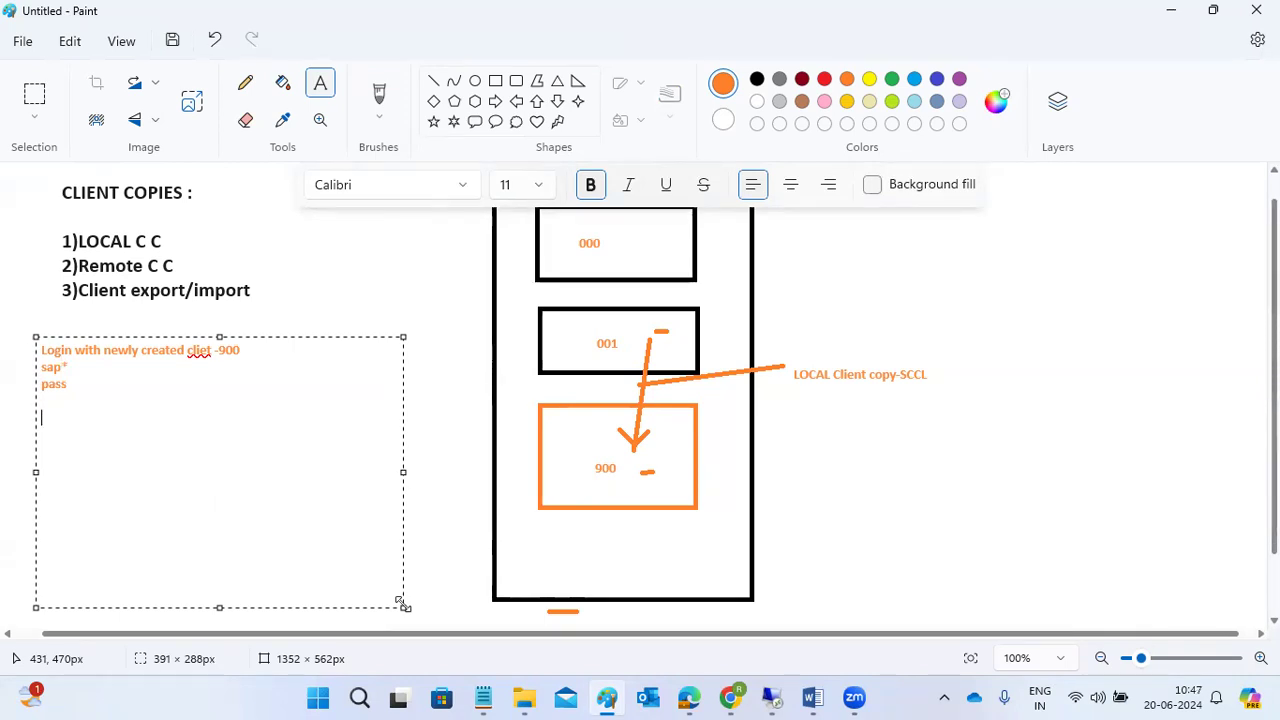
# Add lines 'SCCL', 'select the client -source' and 'select the profile --SAP_ALL,SAP_USER,SAP_CUST'.
pyautogui.write('SCCL')
pyautogui.press('Return')
pyautogui.press('Return')
pyautogui.write('select the client -source')
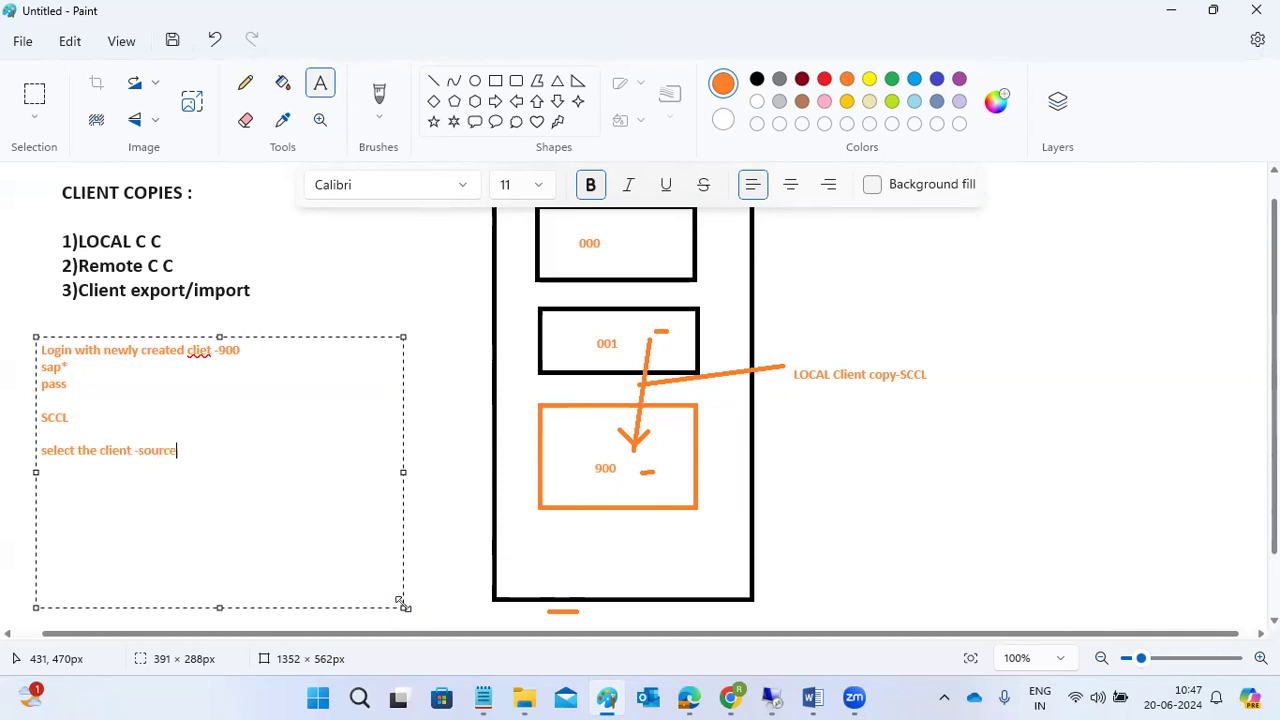
pyautogui.press('Return')
pyautogui.write('select the profile --SAP')
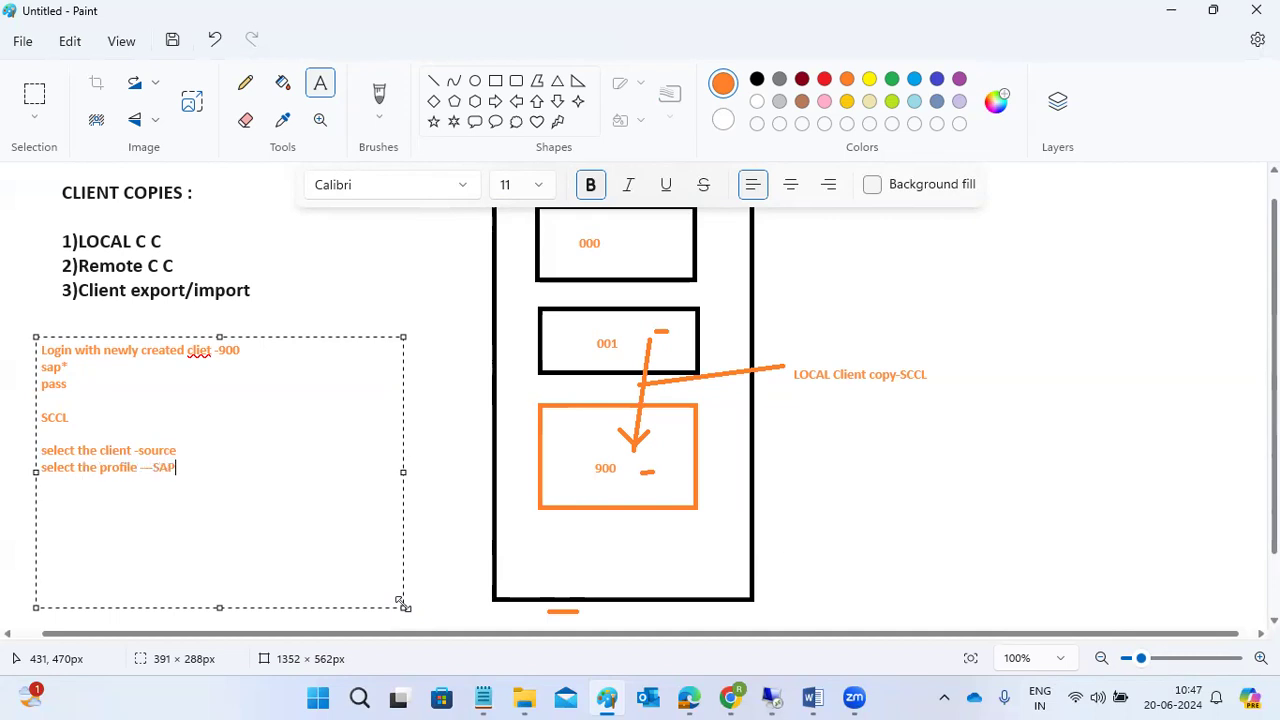
pyautogui.write('_ALL,SAP_')
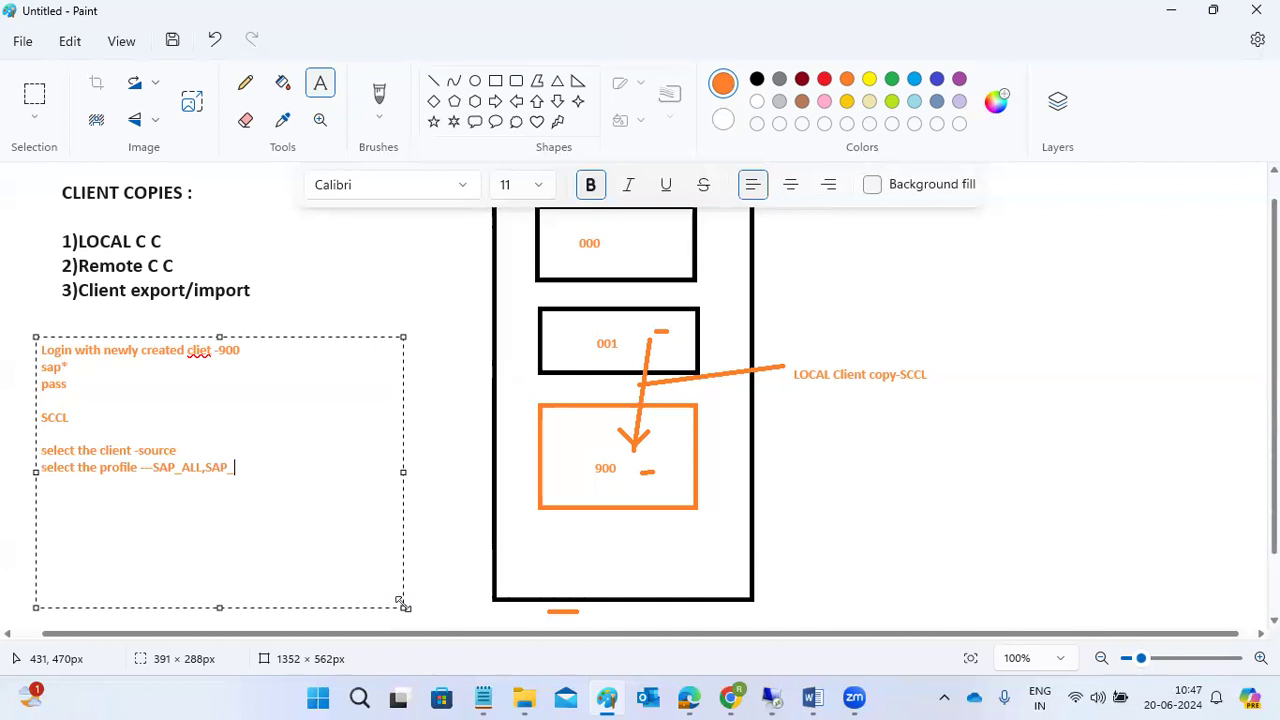
pyautogui.write('USER,SAP_')
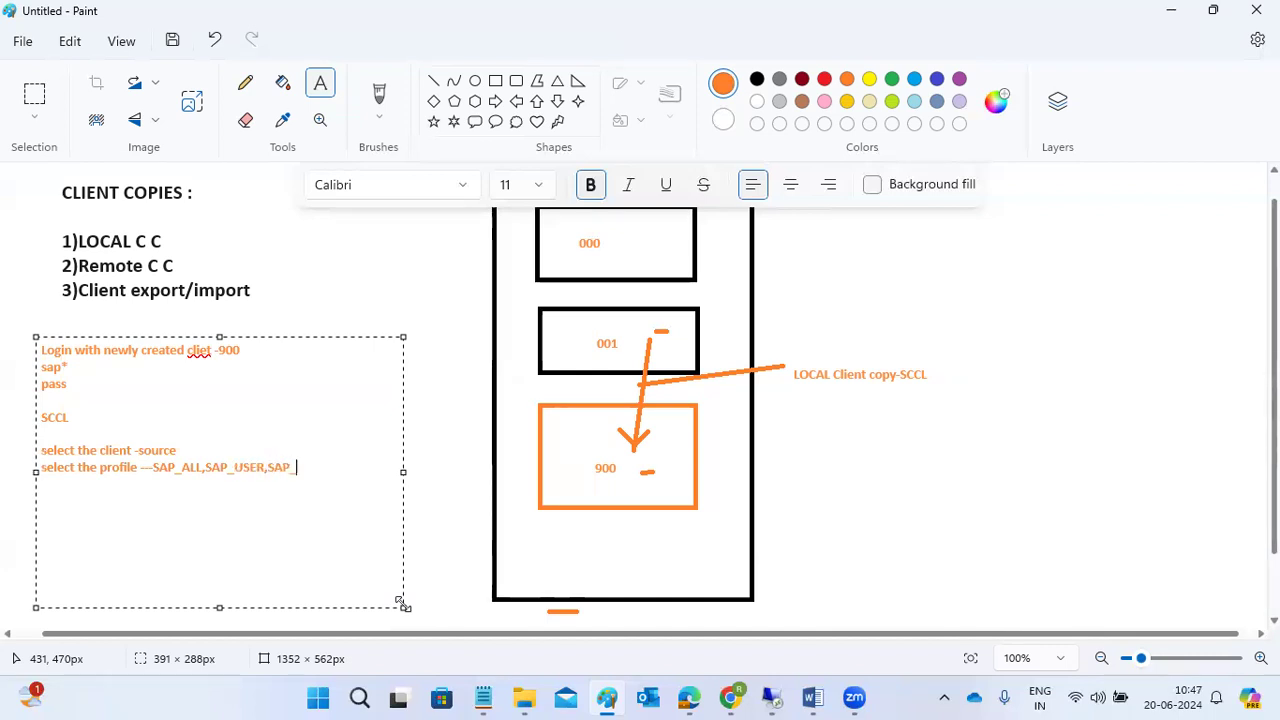
pyautogui.write('CUST')
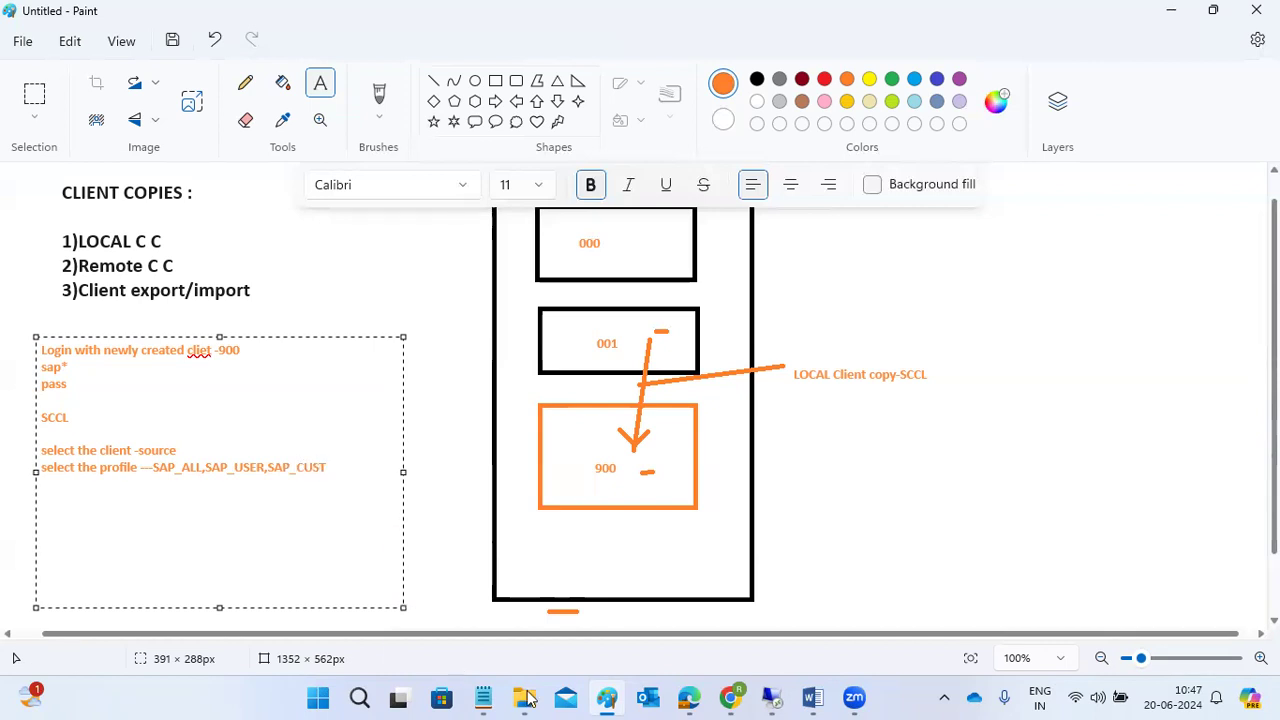
pyautogui.moveTo(783, 697)
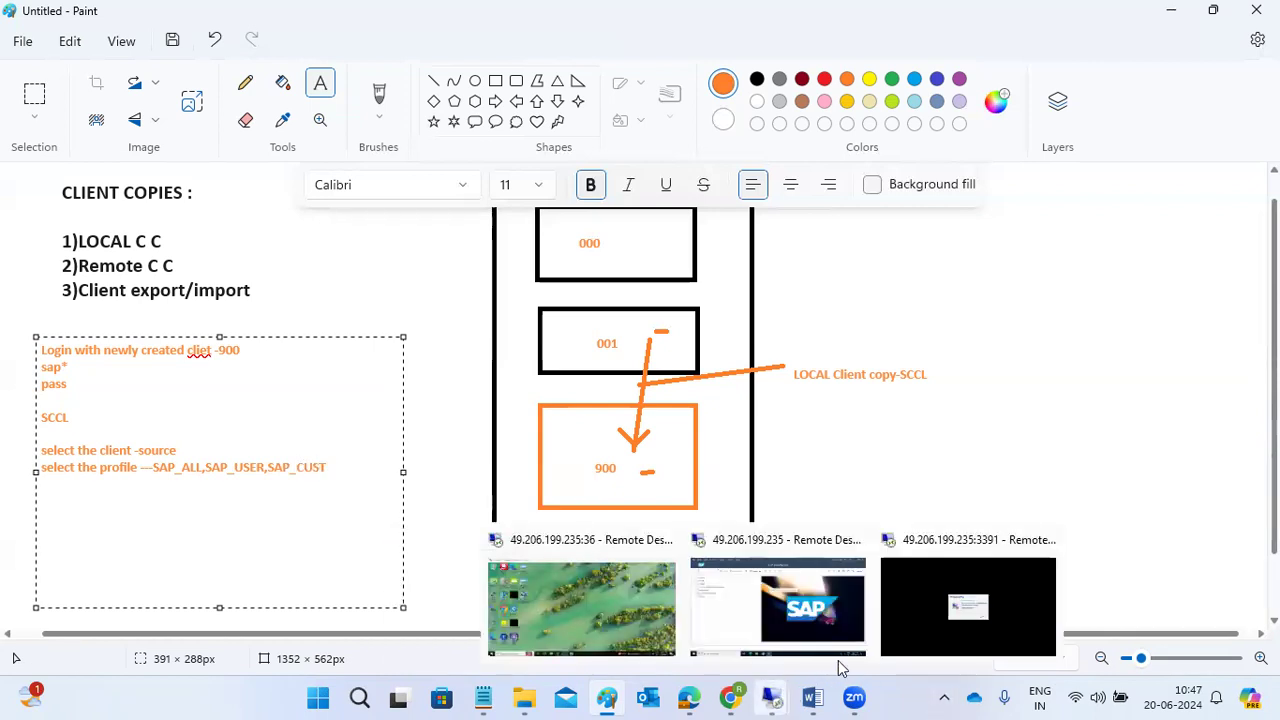
# In SCCL, choose copy profile SAP_USER with source client 001.
pyautogui.click(778, 605)
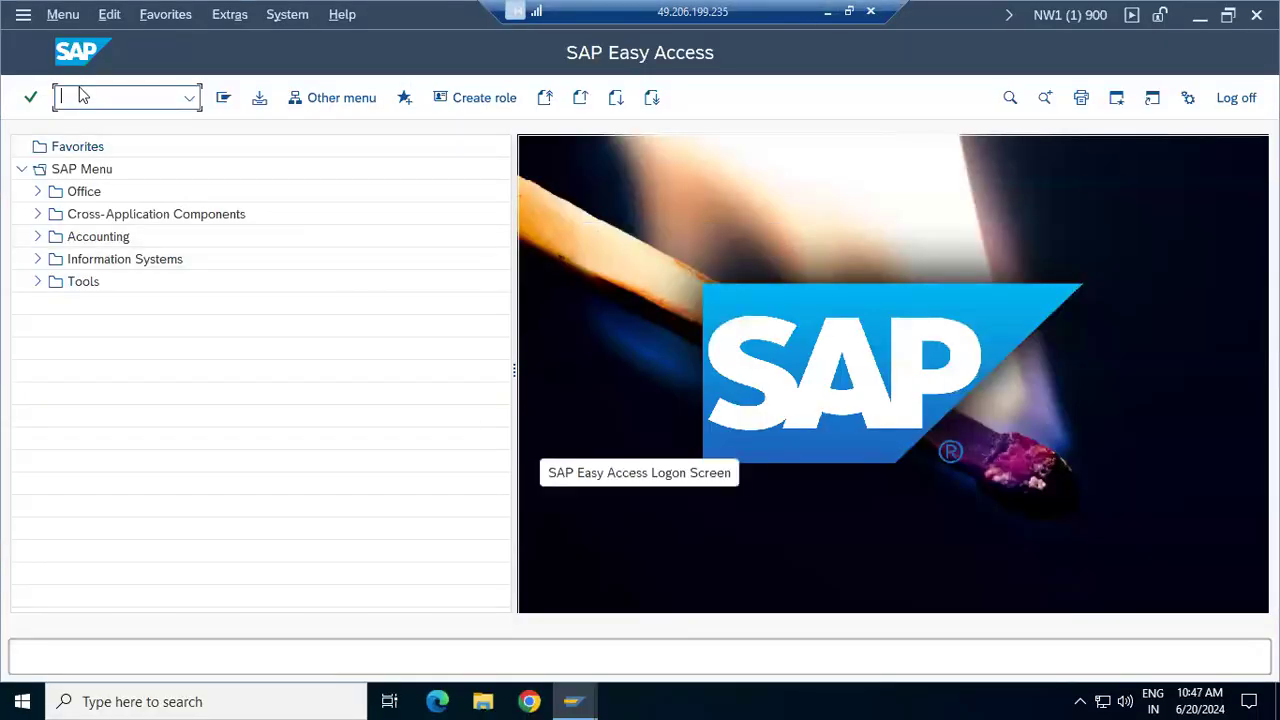
pyautogui.write('sccl')
pyautogui.press('Return')
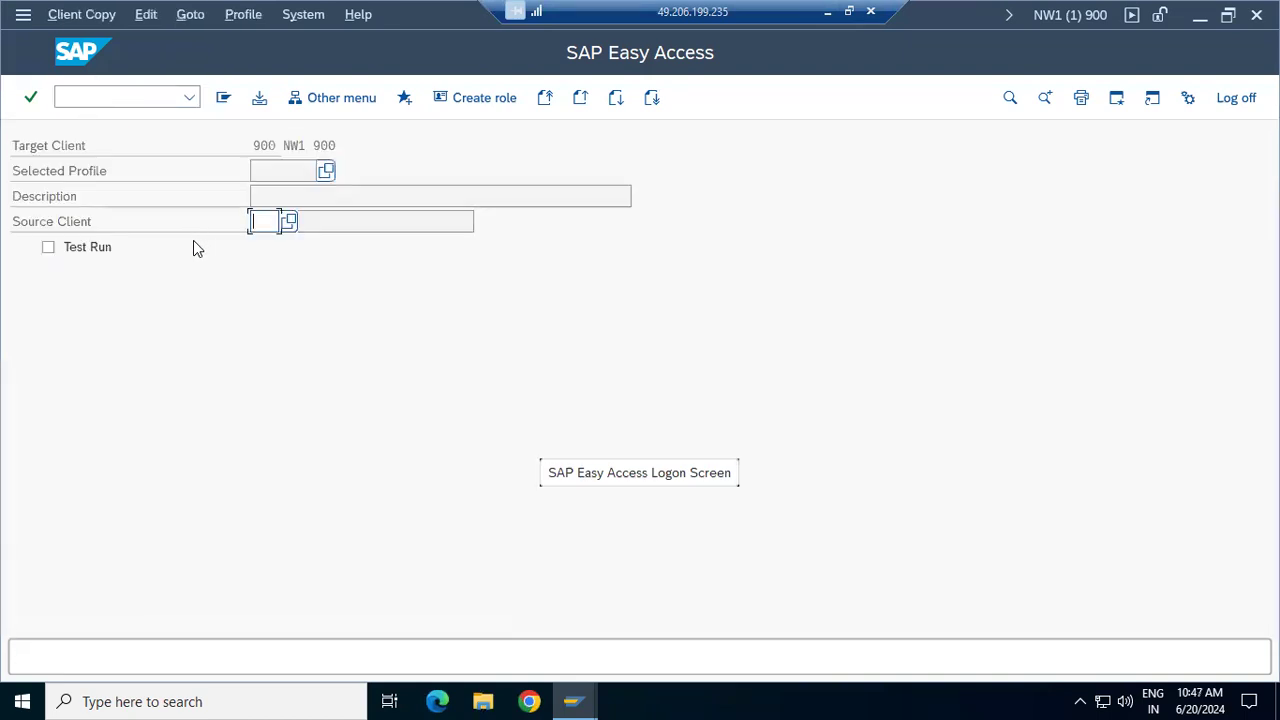
pyautogui.click(326, 173)
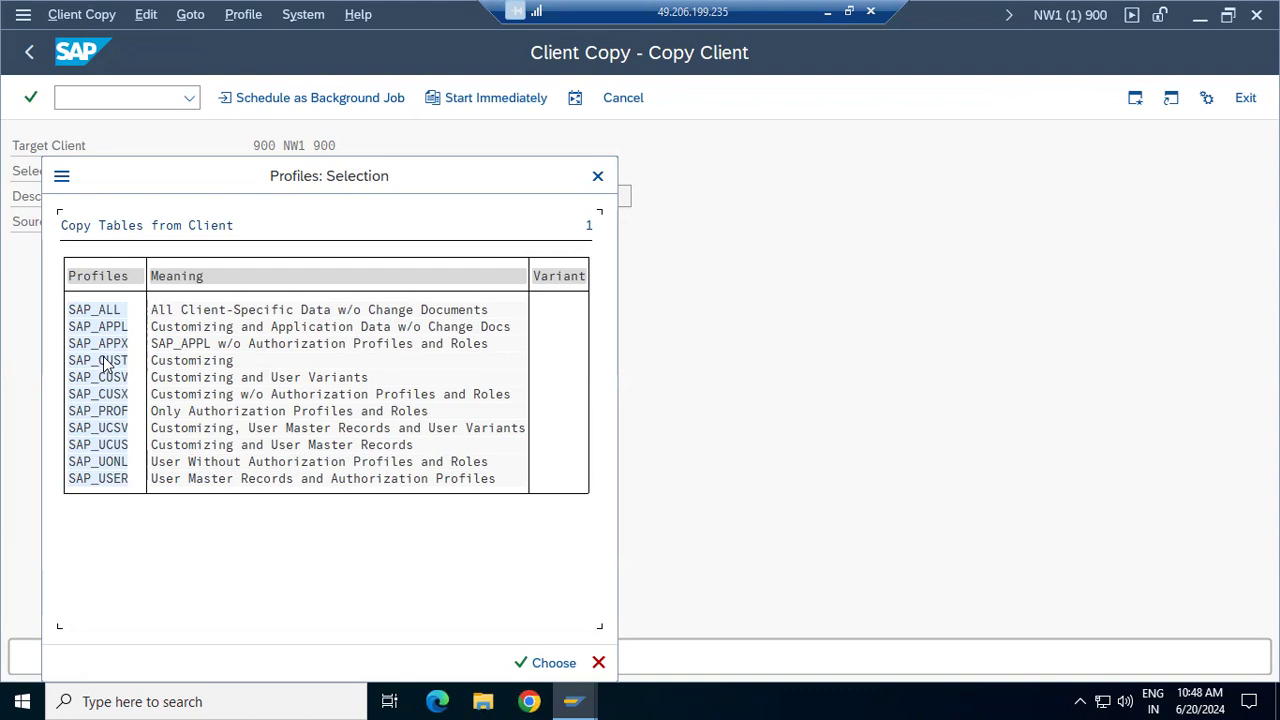
pyautogui.doubleClick(104, 480)
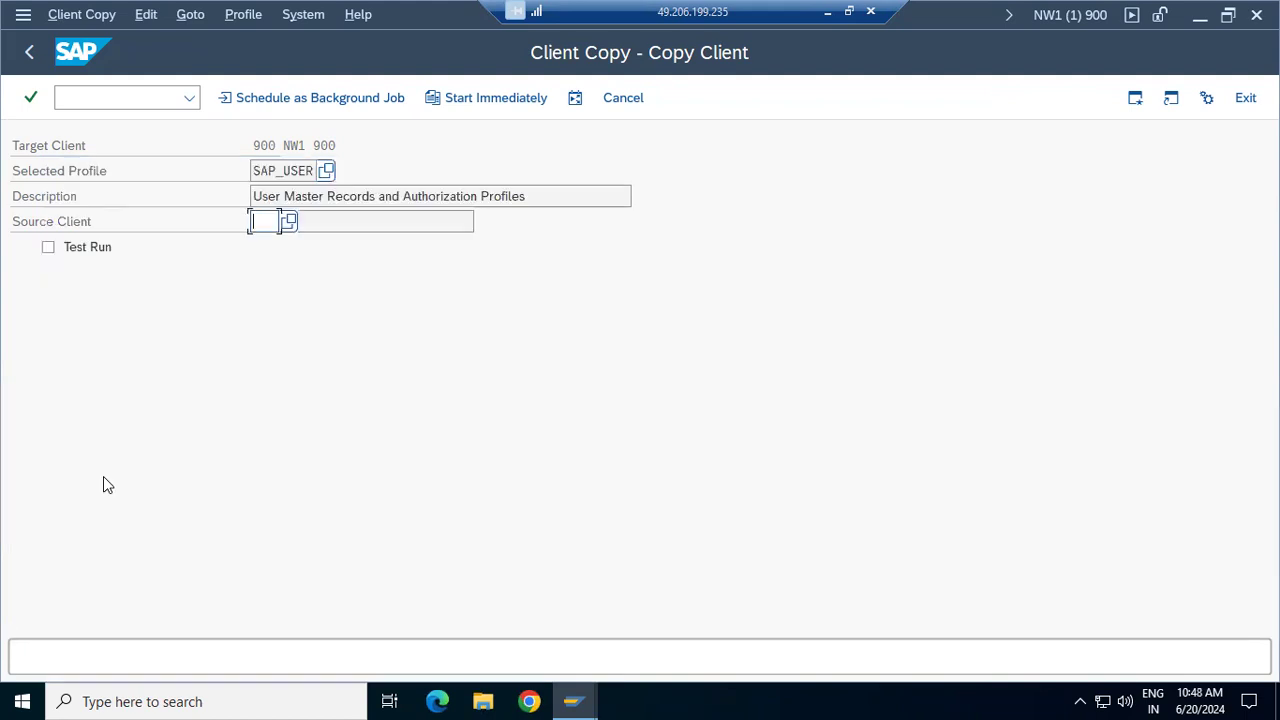
pyautogui.click(289, 226)
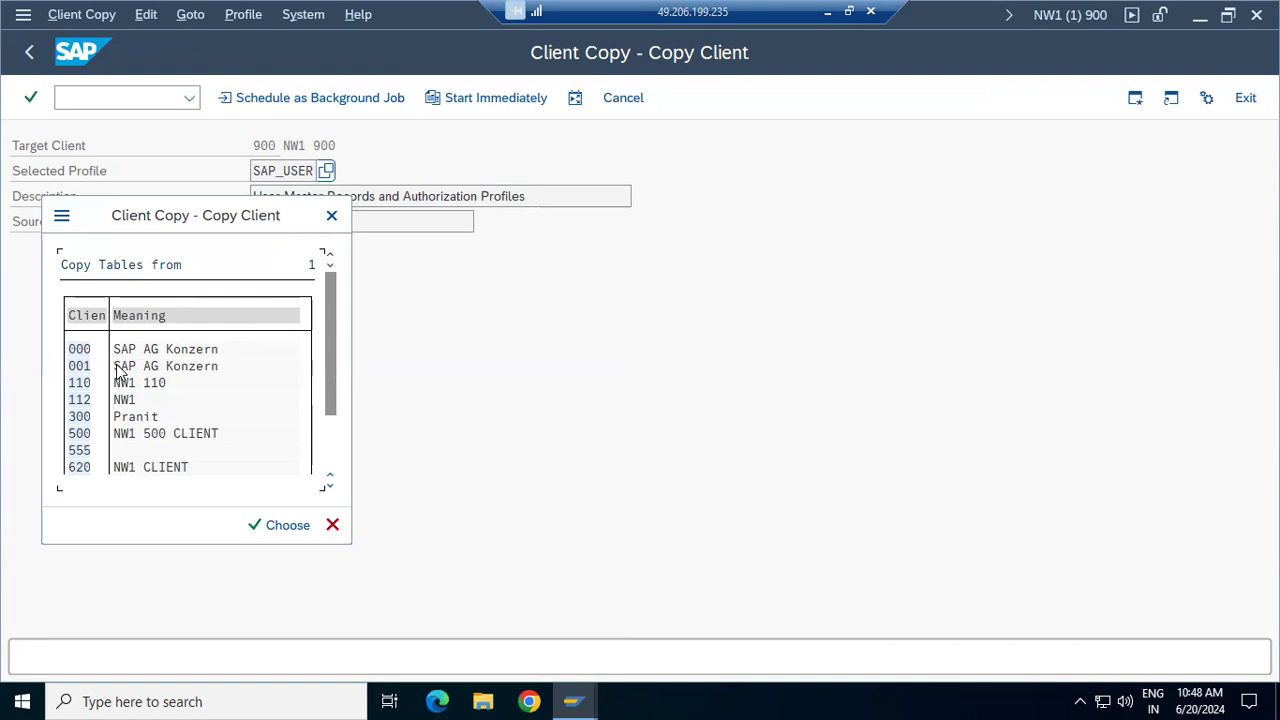
pyautogui.doubleClick(138, 368)
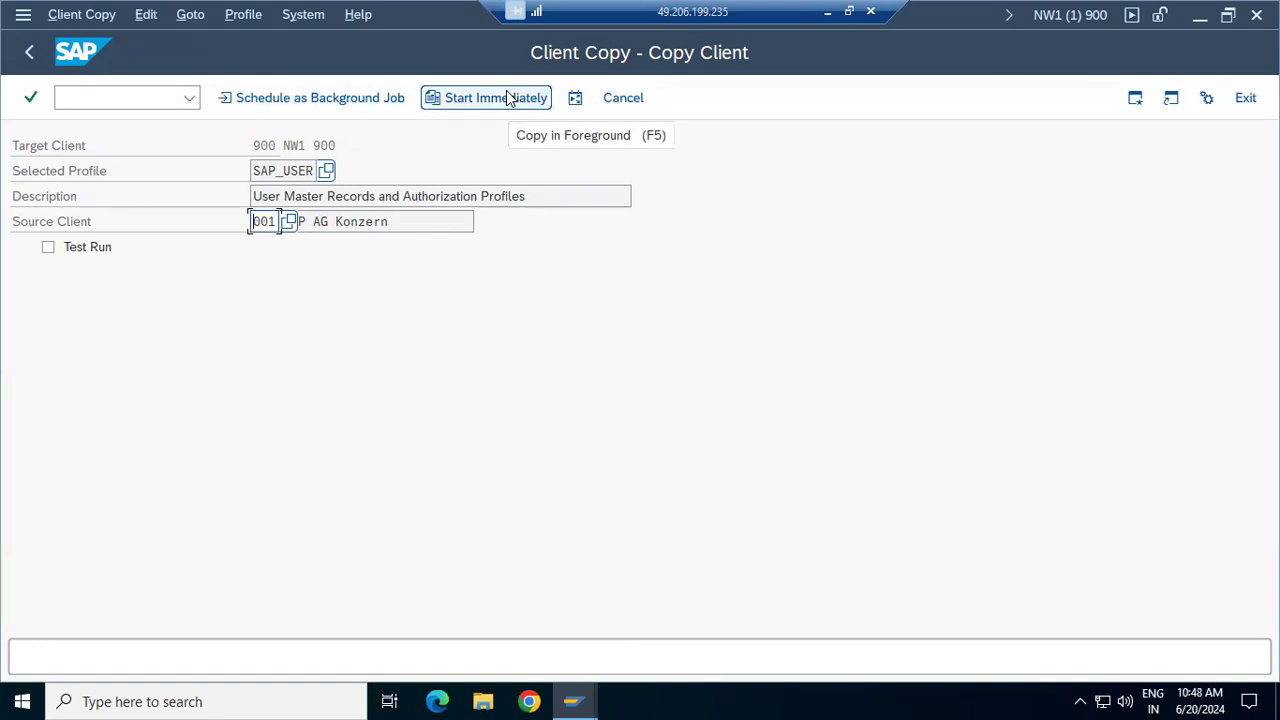
# Schedule the copy as an immediate background job and confirm the scheduling message.
pyautogui.click(287, 97)
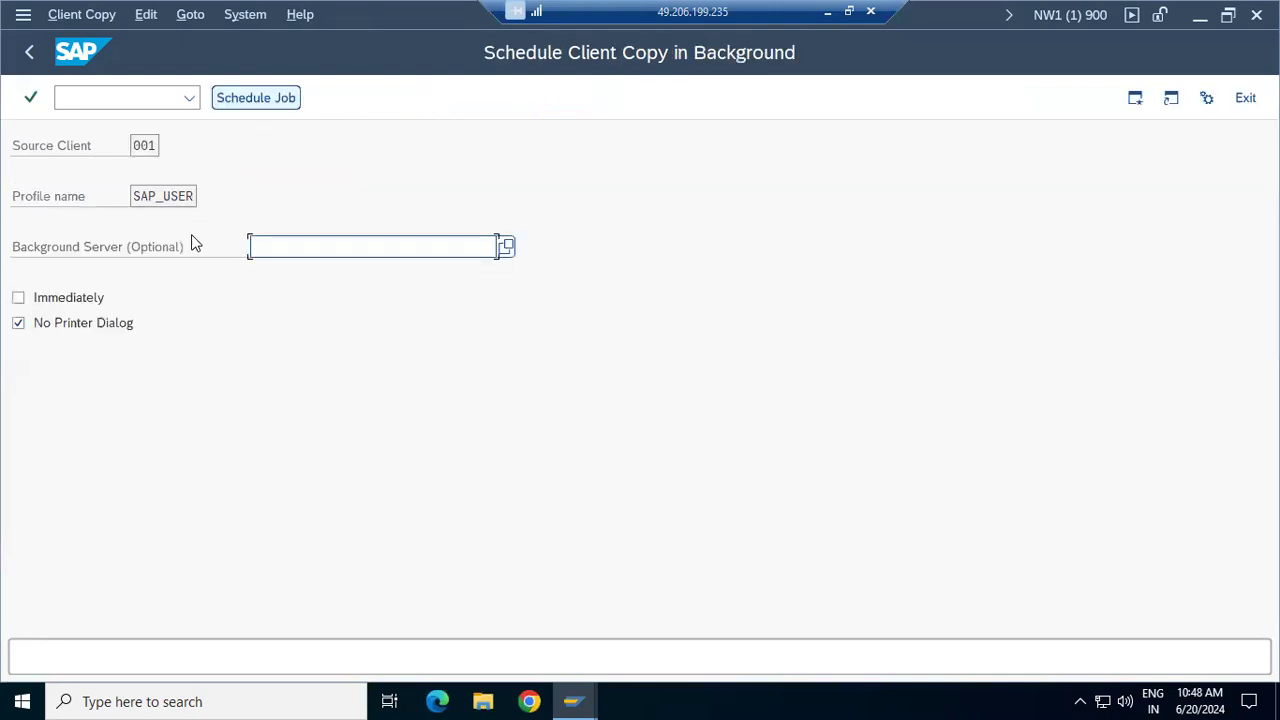
pyautogui.click(82, 299)
pyautogui.click(262, 98)
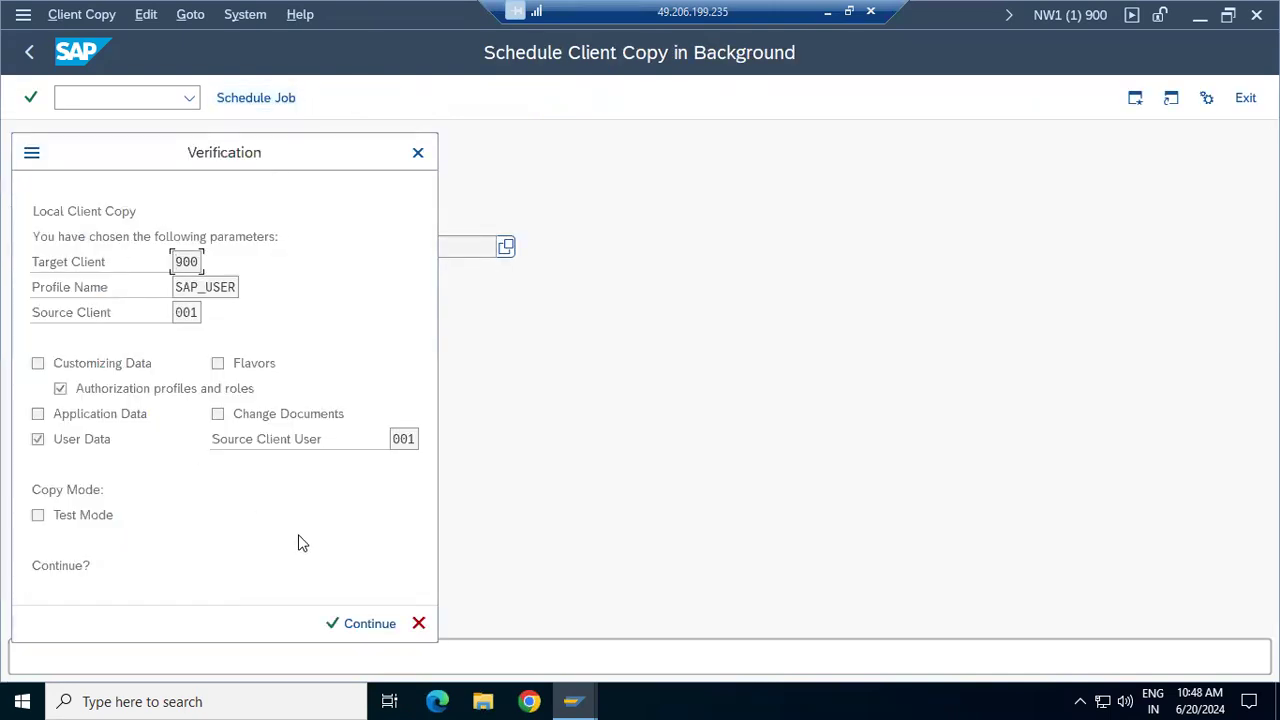
pyautogui.click(348, 626)
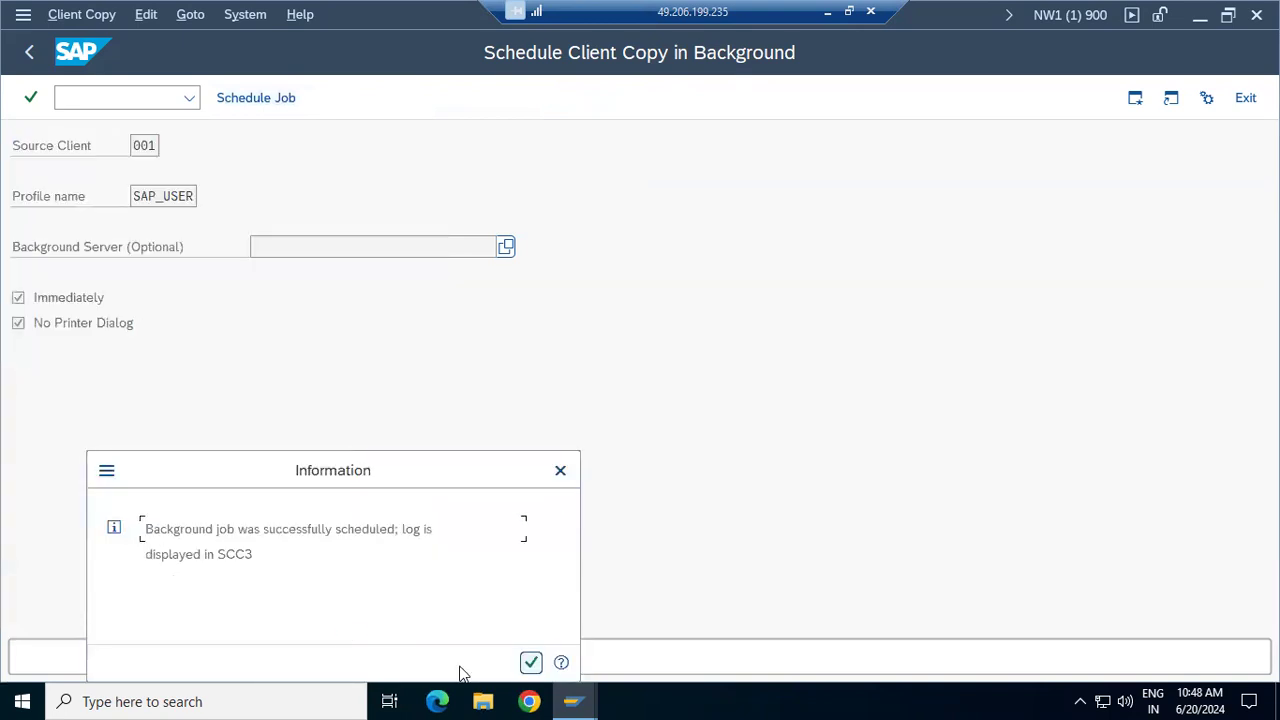
pyautogui.moveTo(247, 531); pyautogui.dragTo(384, 531)
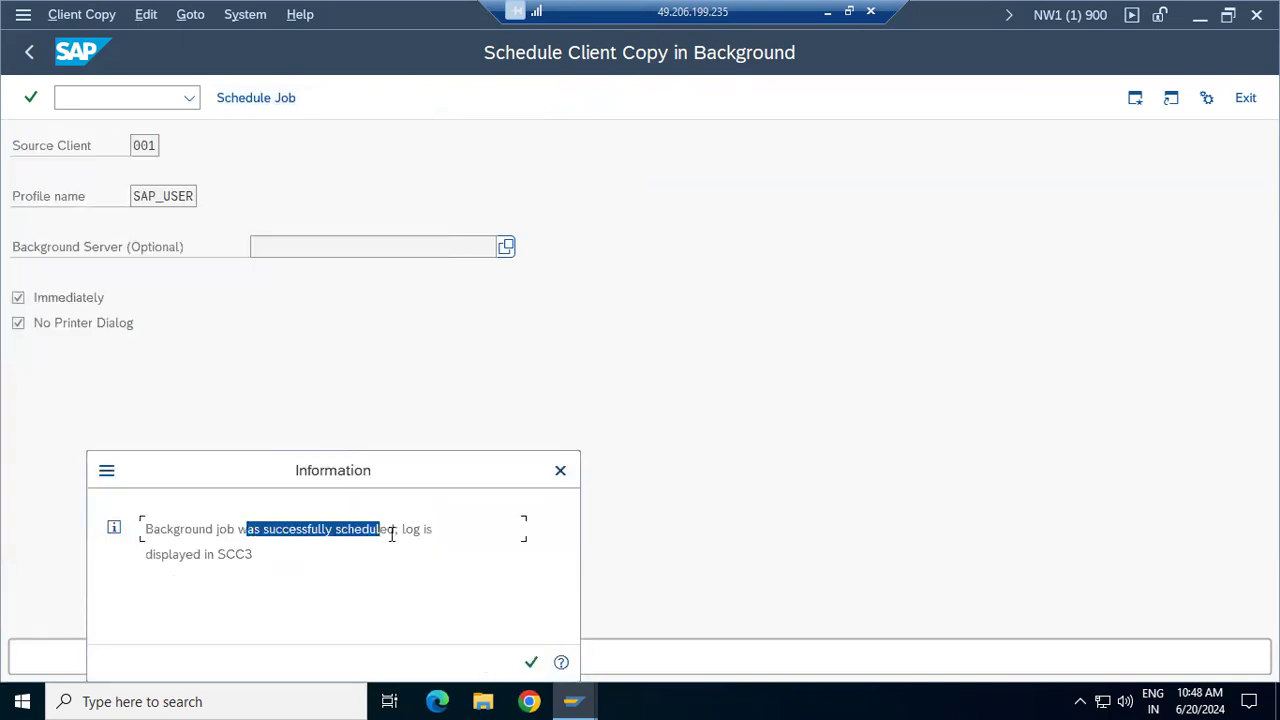
pyautogui.click(531, 662)
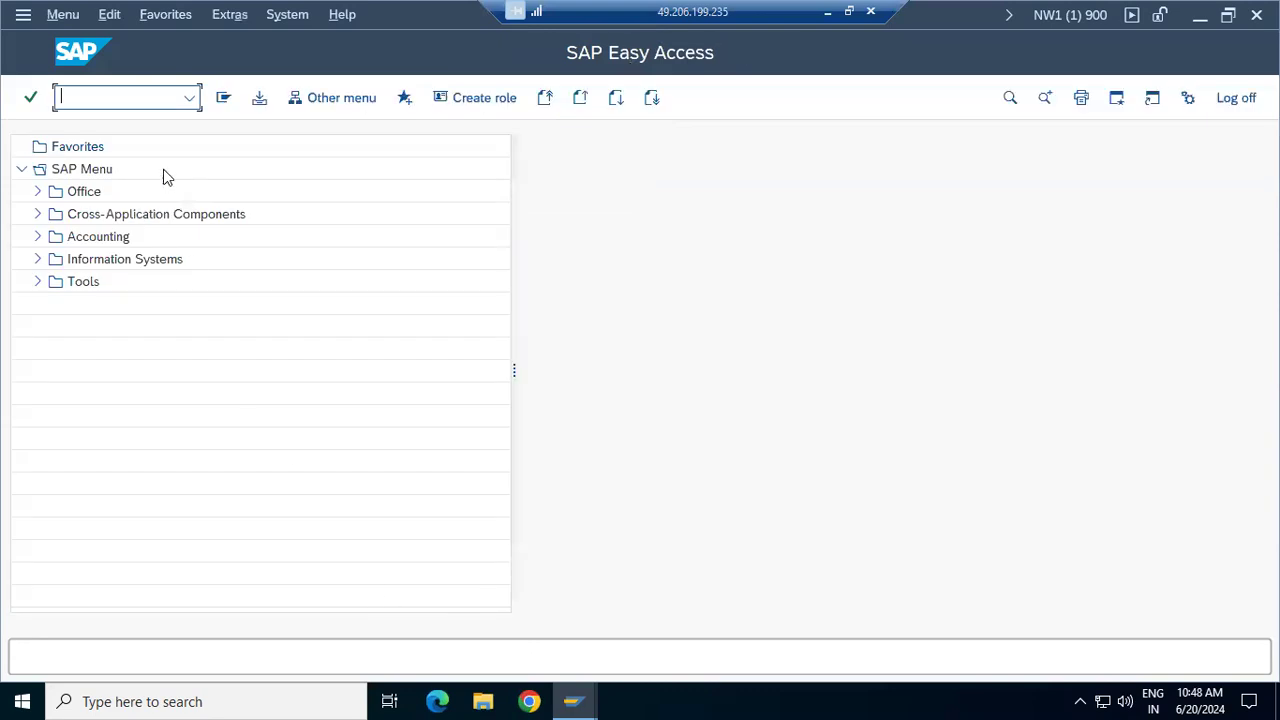
# Open the SAP_USER copy log in SCC3 and refresh until Completed with 103 of 103 tables.
pyautogui.write('scc3')
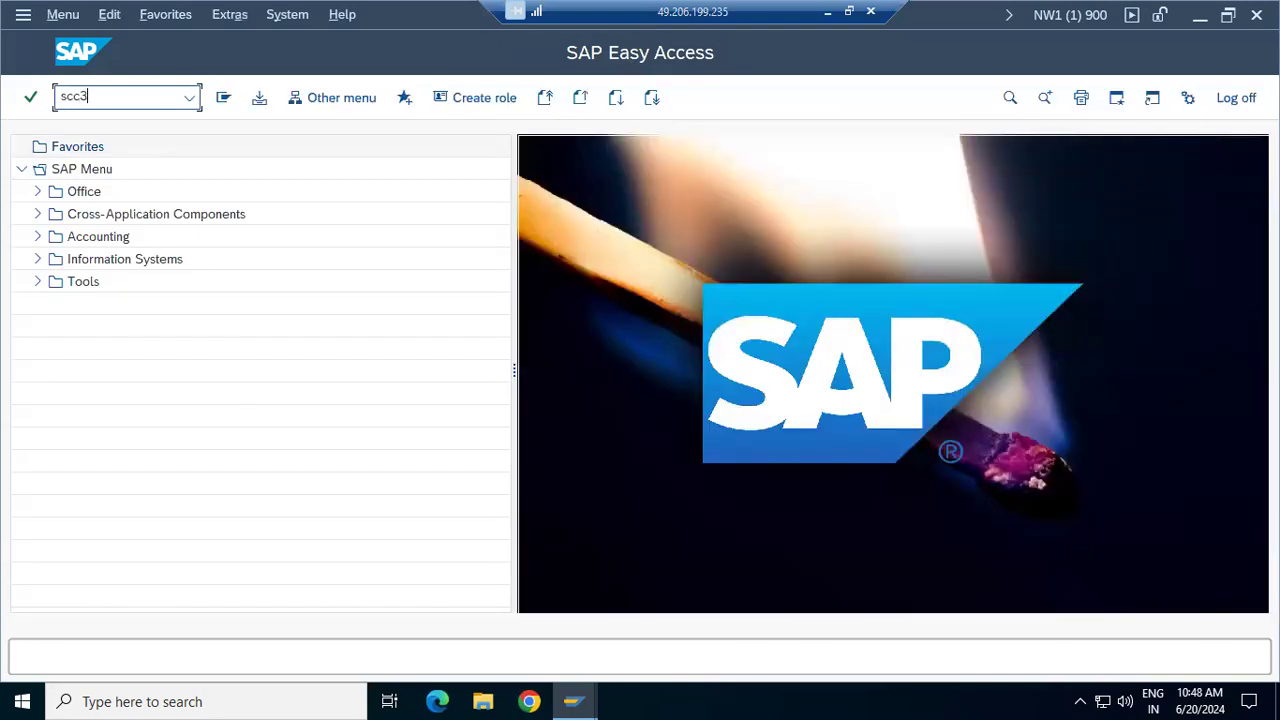
pyautogui.press('Return')
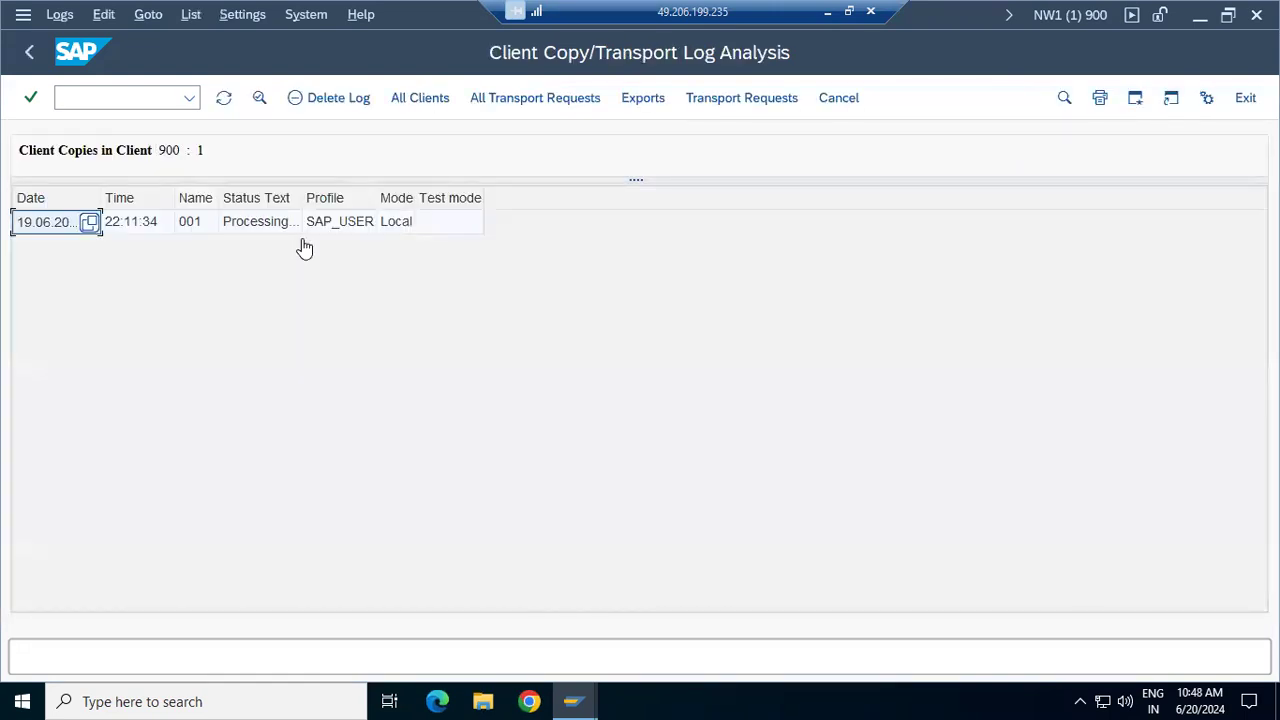
pyautogui.doubleClick(244, 225)
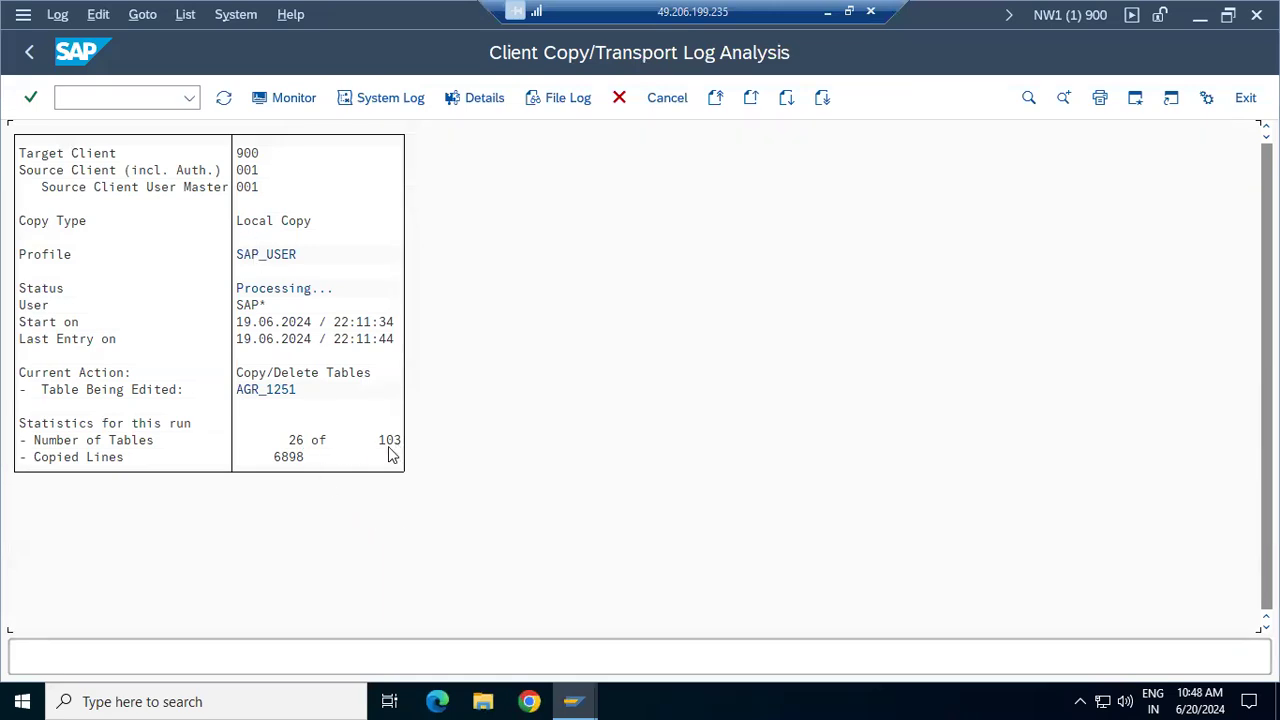
pyautogui.click(224, 104)
pyautogui.click(224, 104)
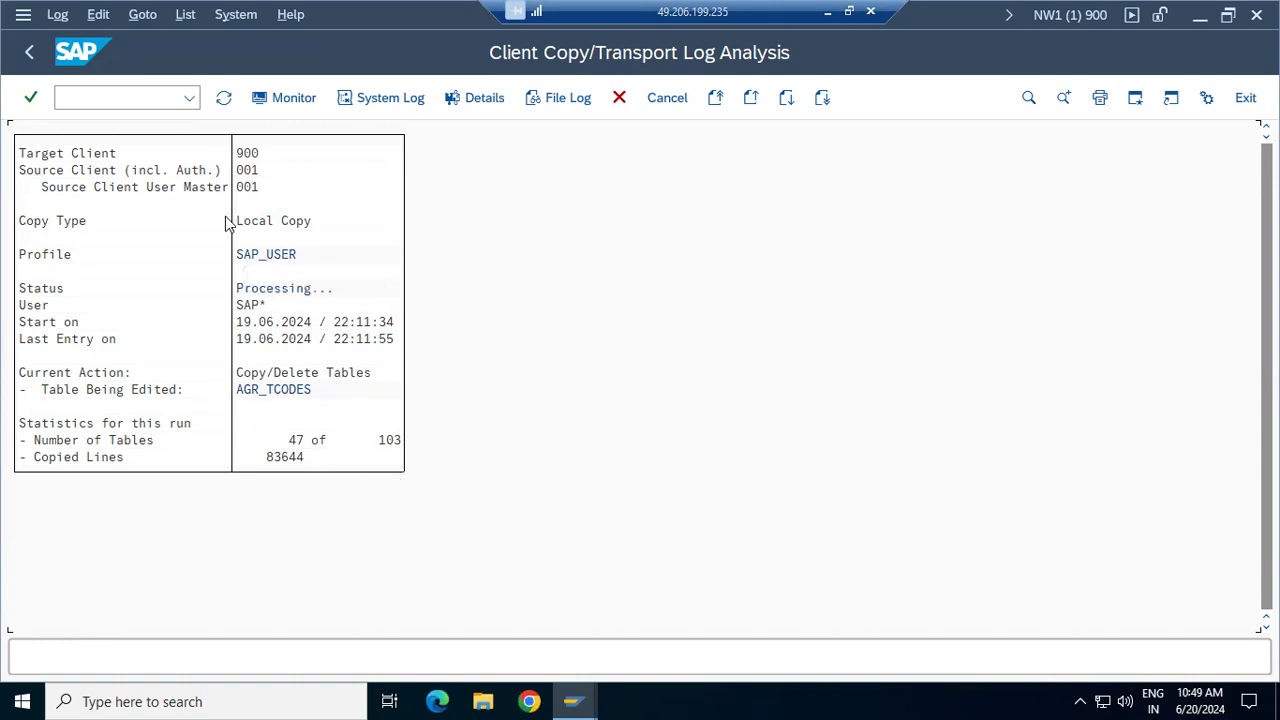
pyautogui.click(223, 98)
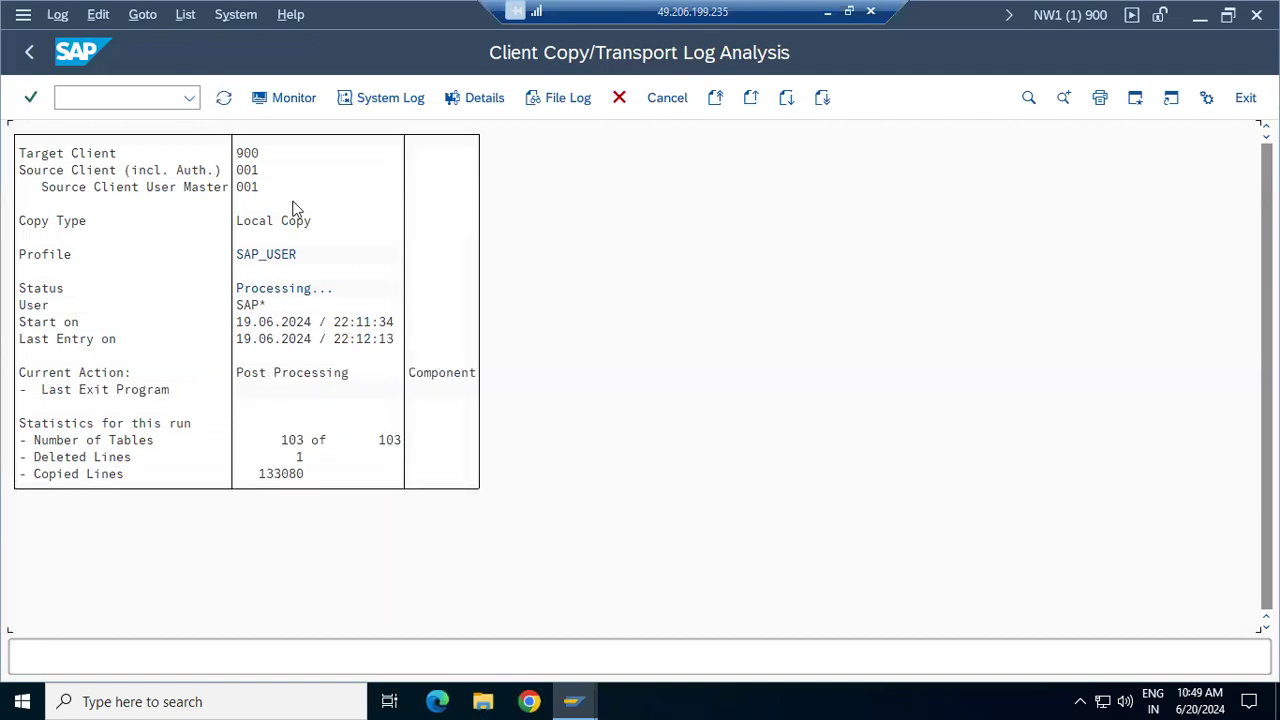
pyautogui.click(228, 106)
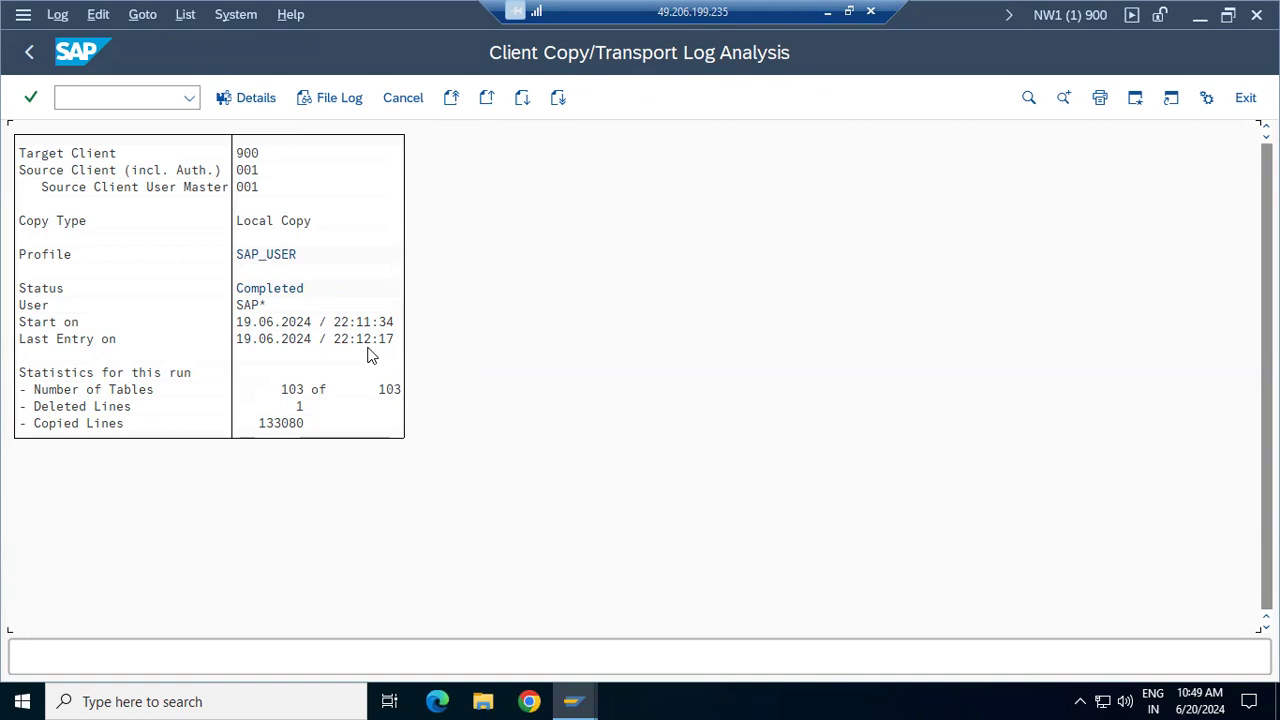
pyautogui.click(80, 96)
pyautogui.write('/nsu01')
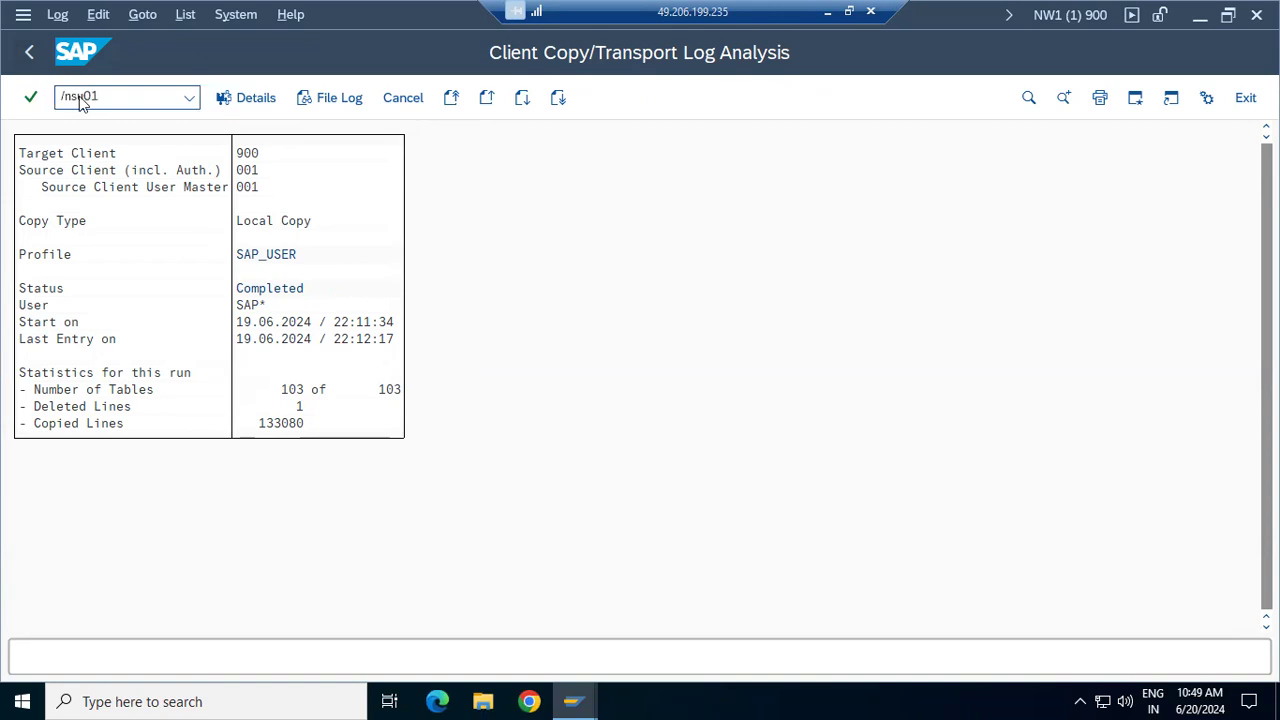
# List all users in client 900 through the SU01 user search help, finding three entries.
pyautogui.press('Return')
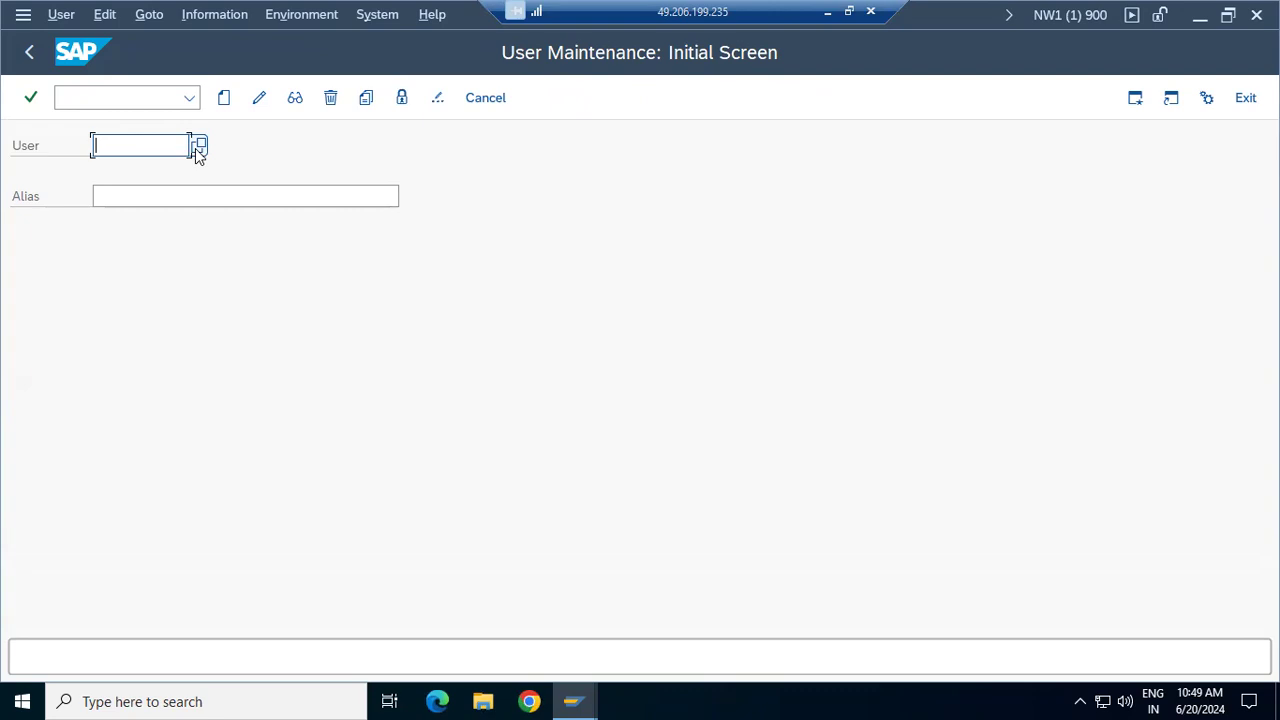
pyautogui.click(199, 146)
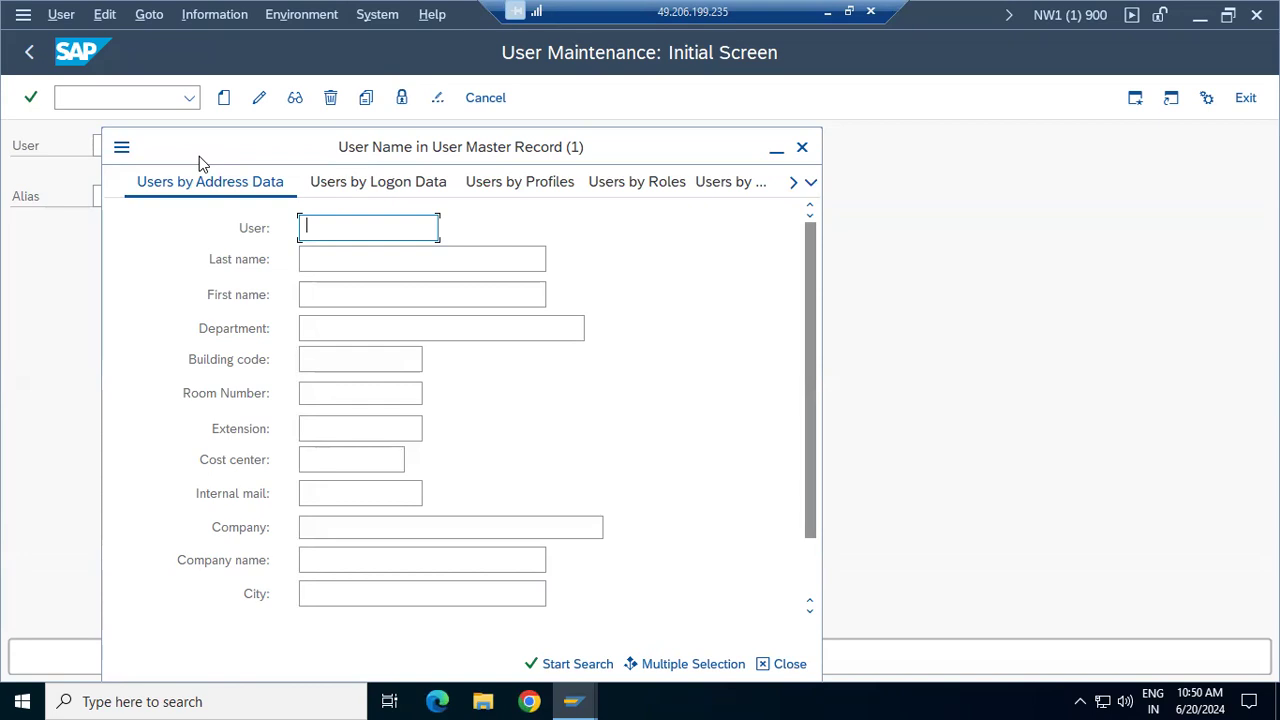
pyautogui.click(553, 660)
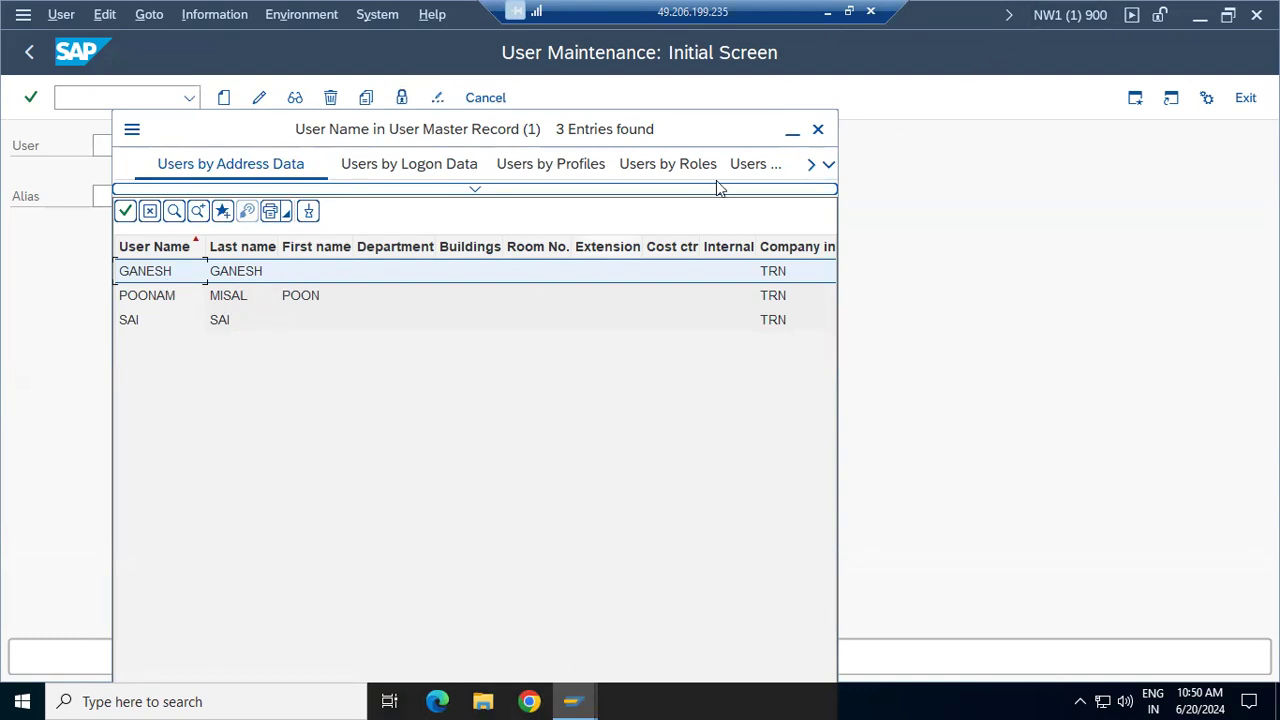
pyautogui.click(816, 127)
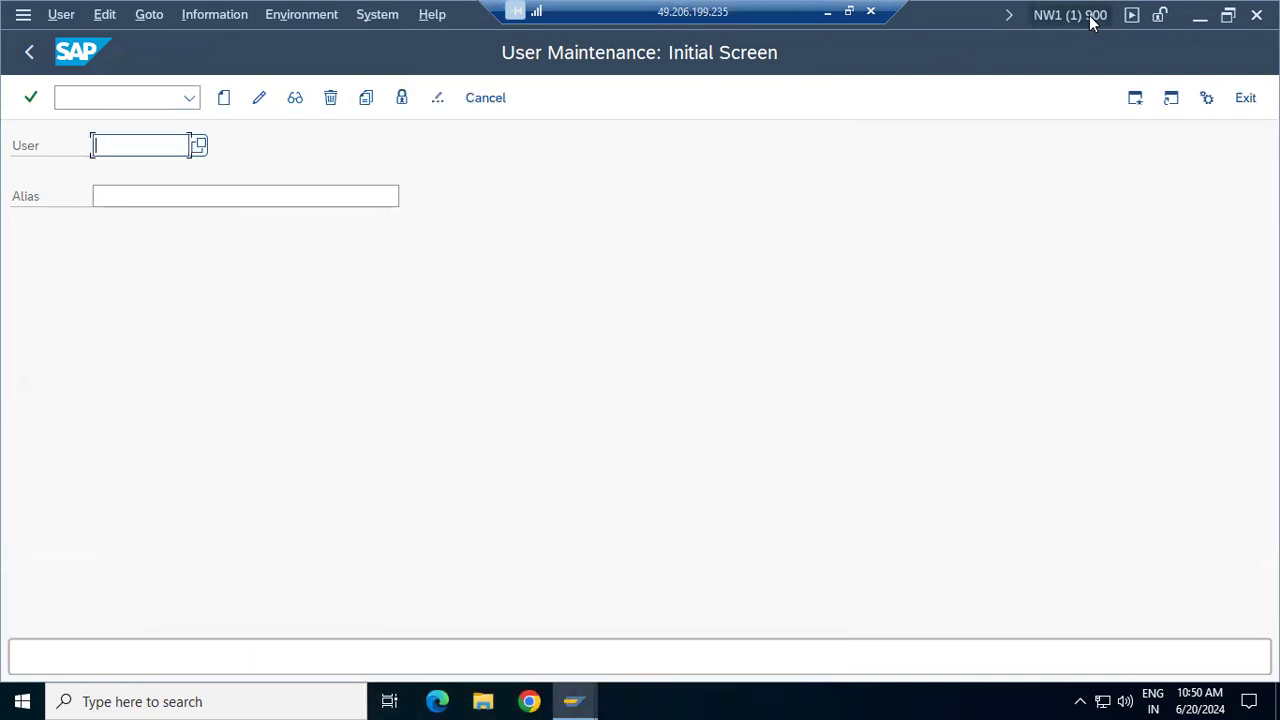
pyautogui.click(163, 101)
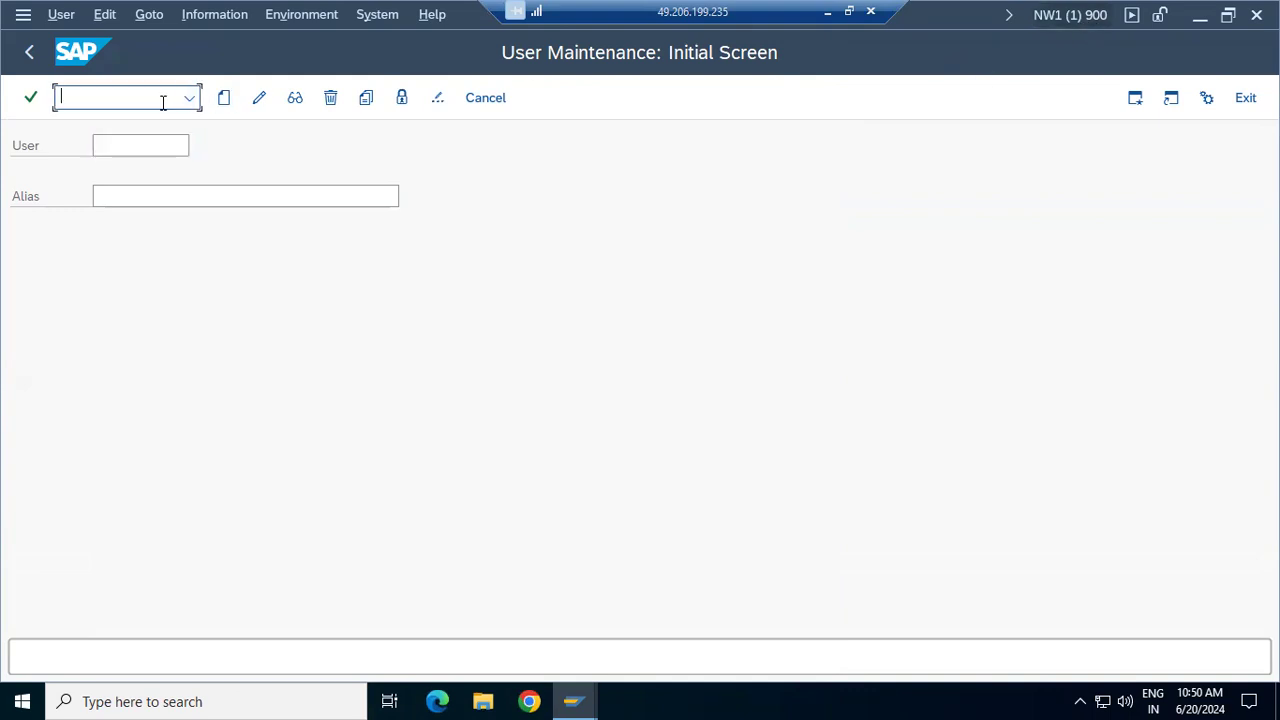
# Reopen SCCL and review the copy profile list, keeping SAP_USER with source client 001.
pyautogui.write('/nsccl')
pyautogui.press('Return')
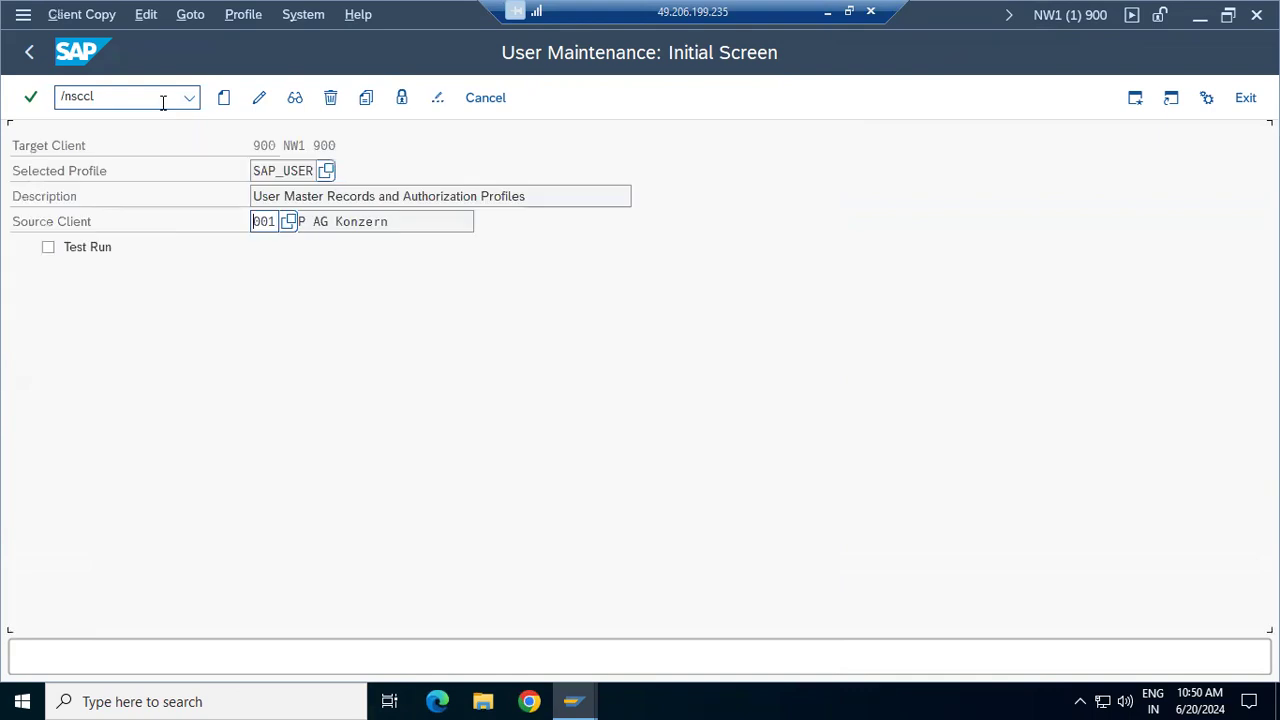
pyautogui.click(326, 171)
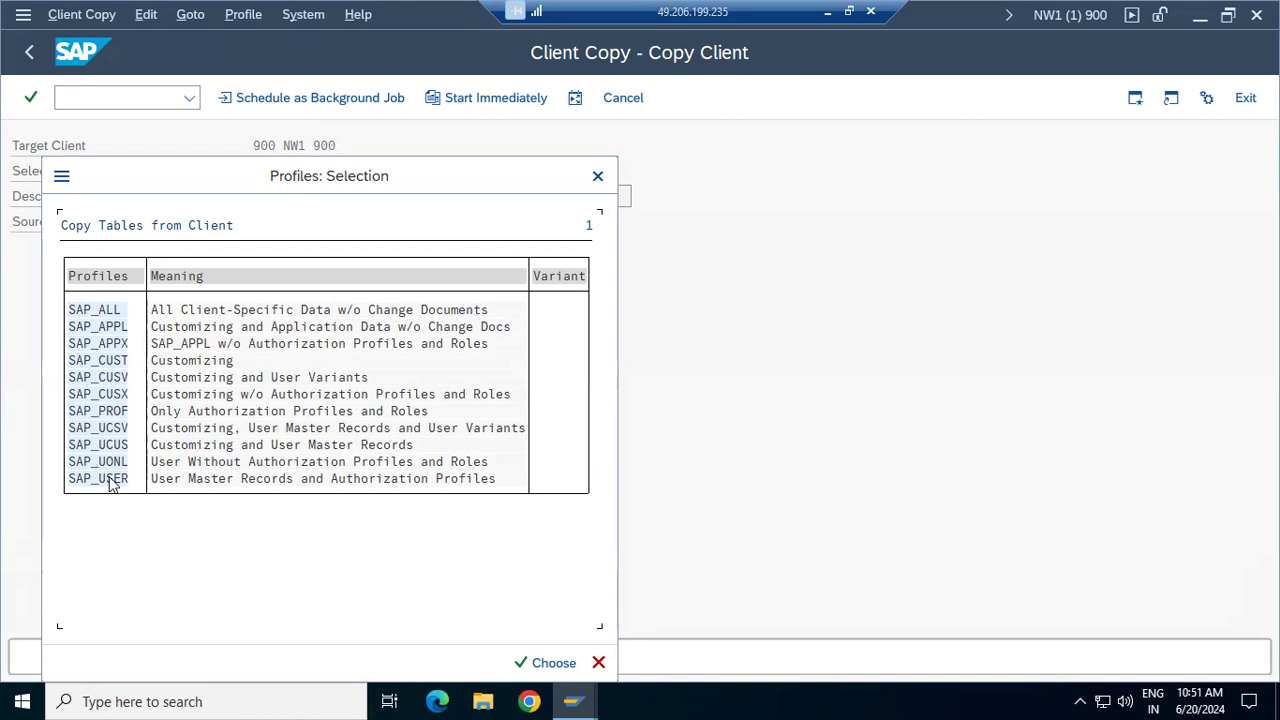
pyautogui.click(598, 663)
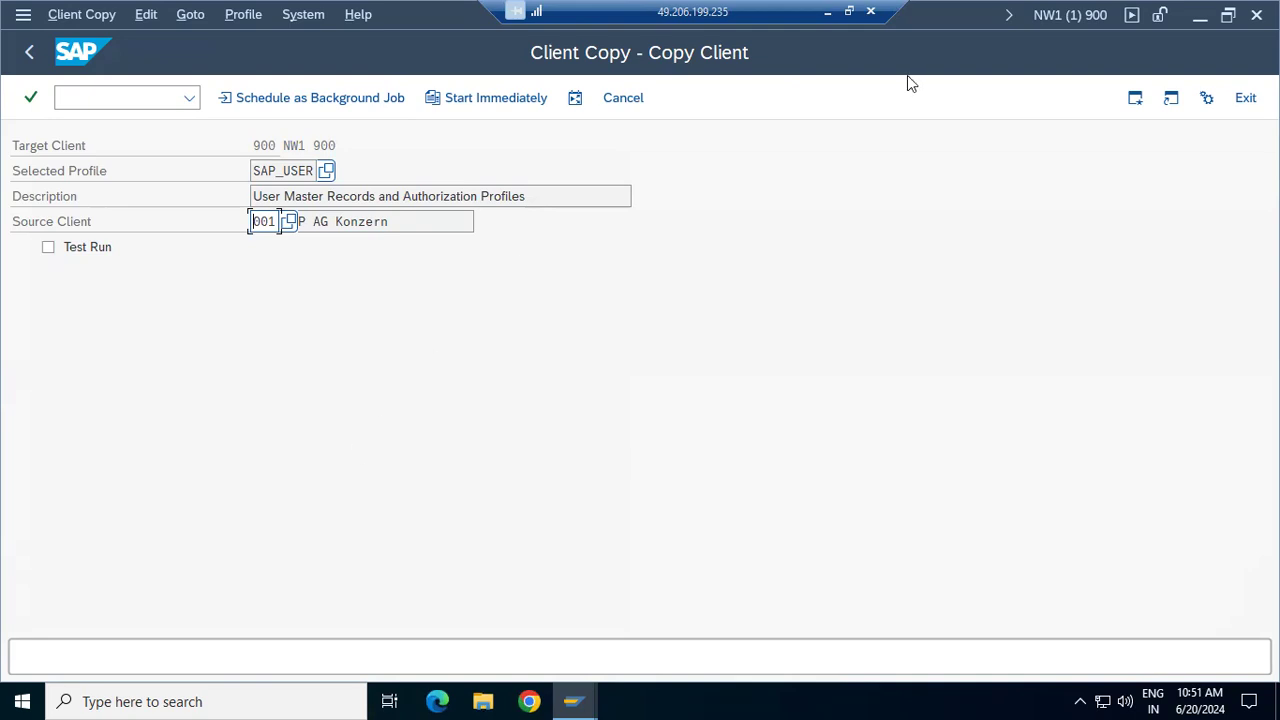
pyautogui.click(827, 12)
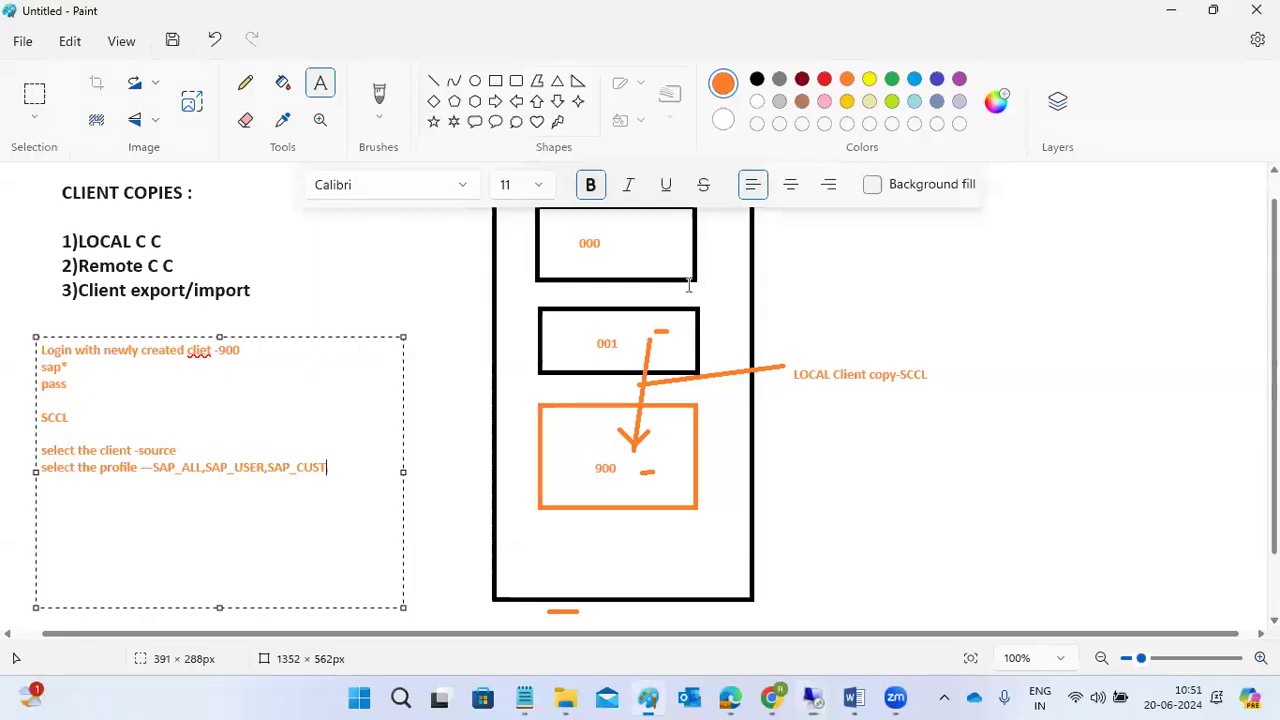
# Label the 001 box in the Paint diagram with '2GB'.
pyautogui.click(559, 322)
pyautogui.click(559, 322)
pyautogui.write('2GB')
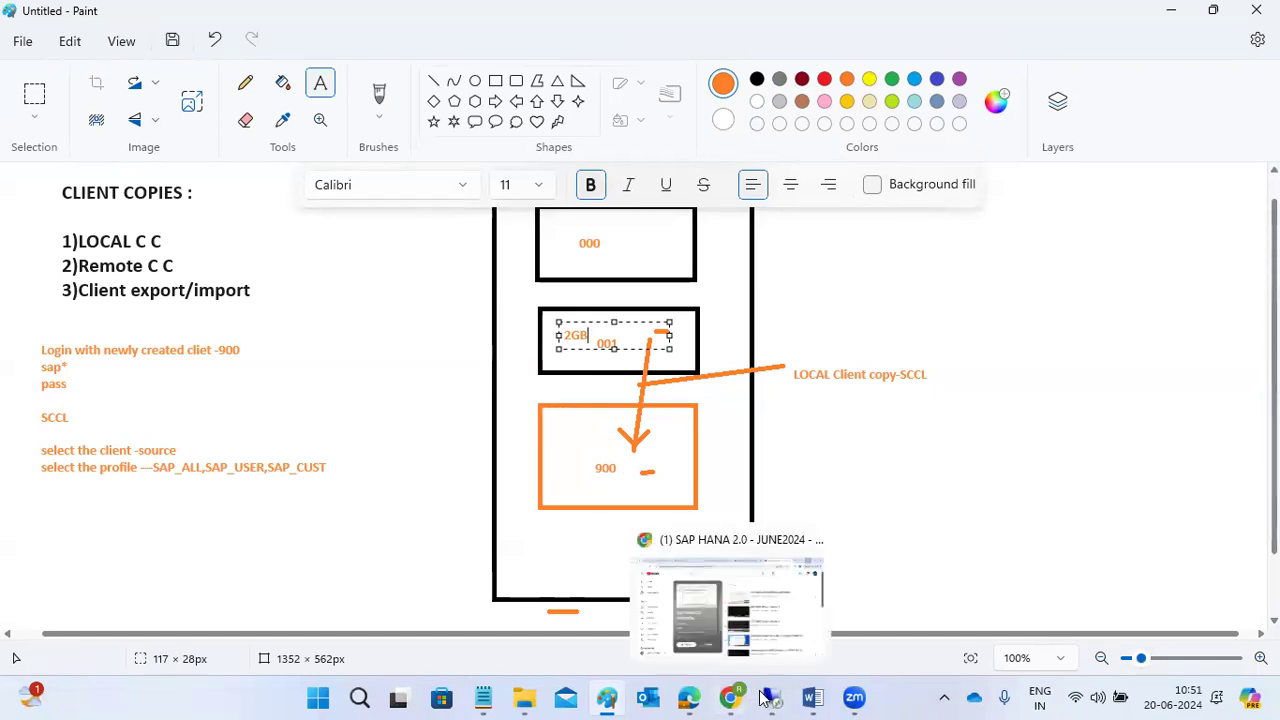
# Close the SAP management console in the third remote session without saving its settings.
pyautogui.moveTo(768, 697)
pyautogui.click(920, 604)
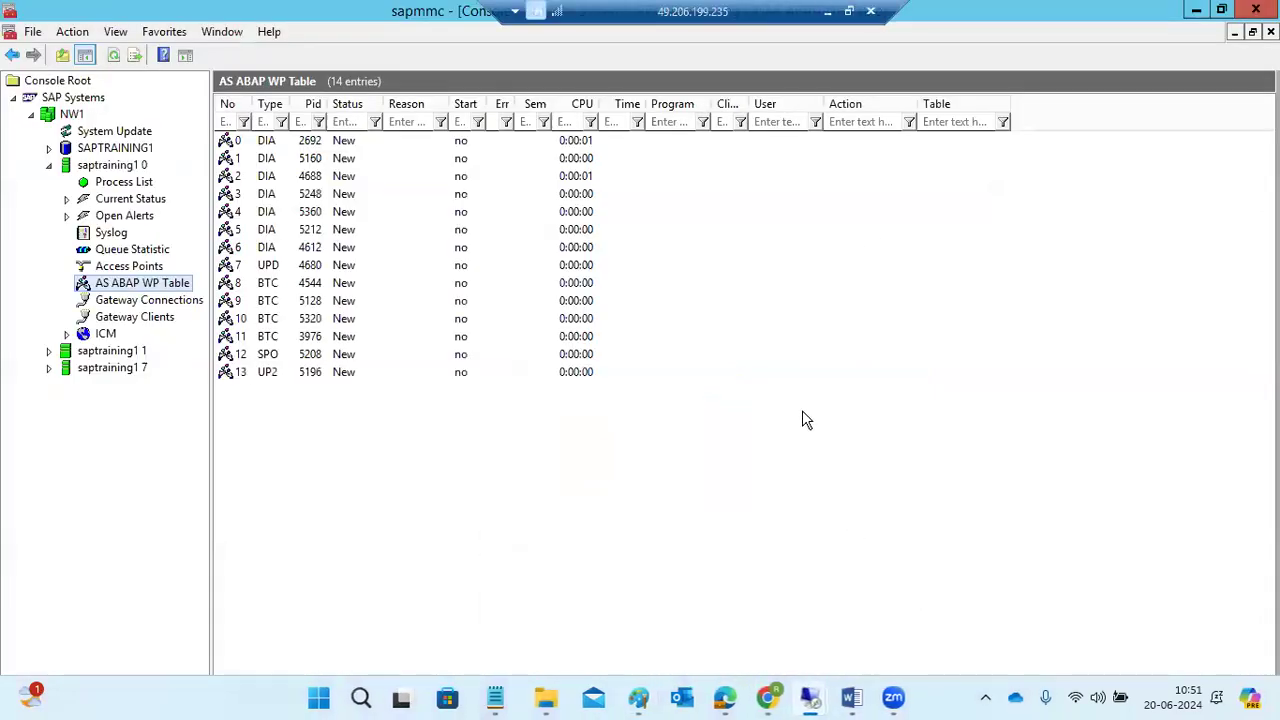
pyautogui.click(1256, 10)
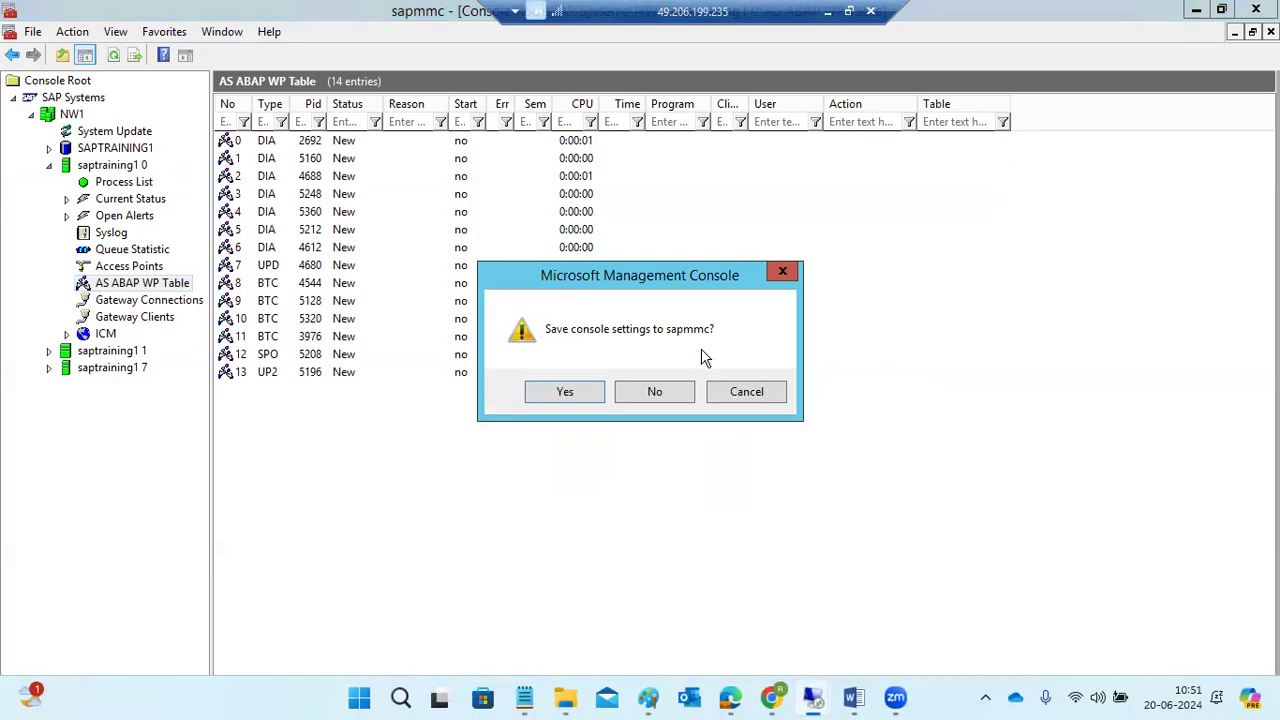
pyautogui.click(690, 396)
# Return to the SAP Client Copy - Copy Client session.
pyautogui.click(828, 11)
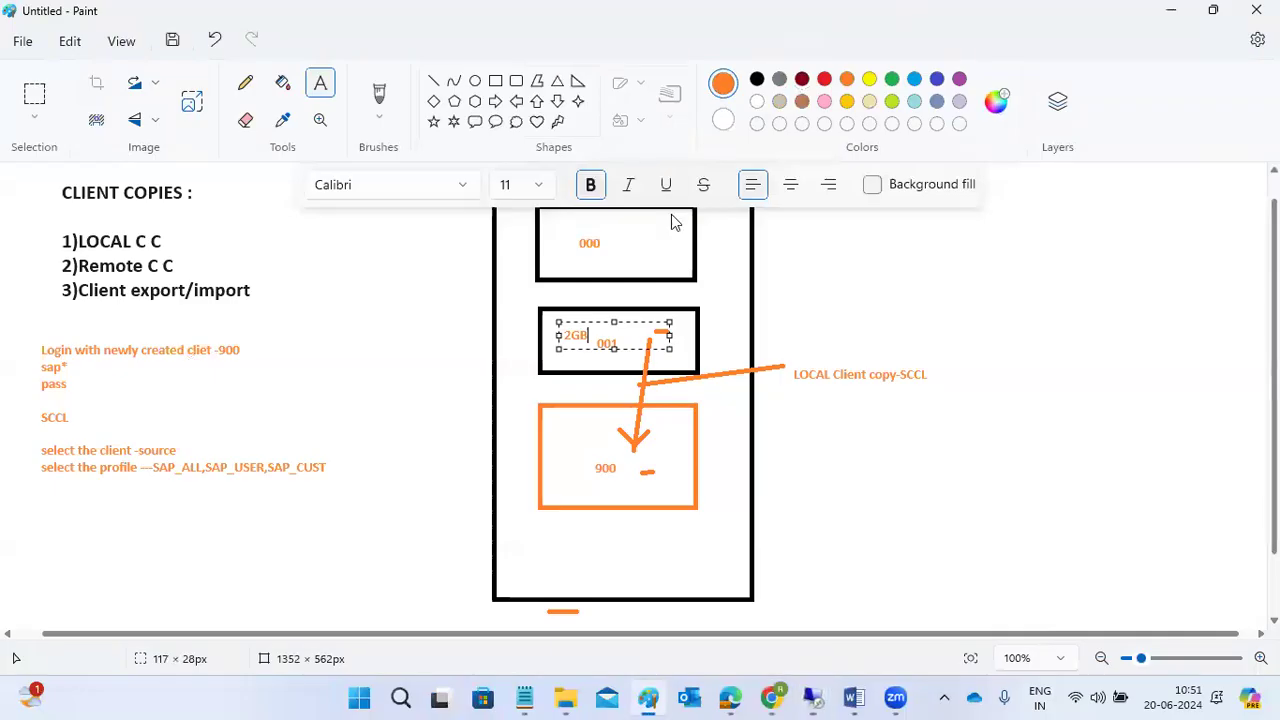
pyautogui.moveTo(768, 690)
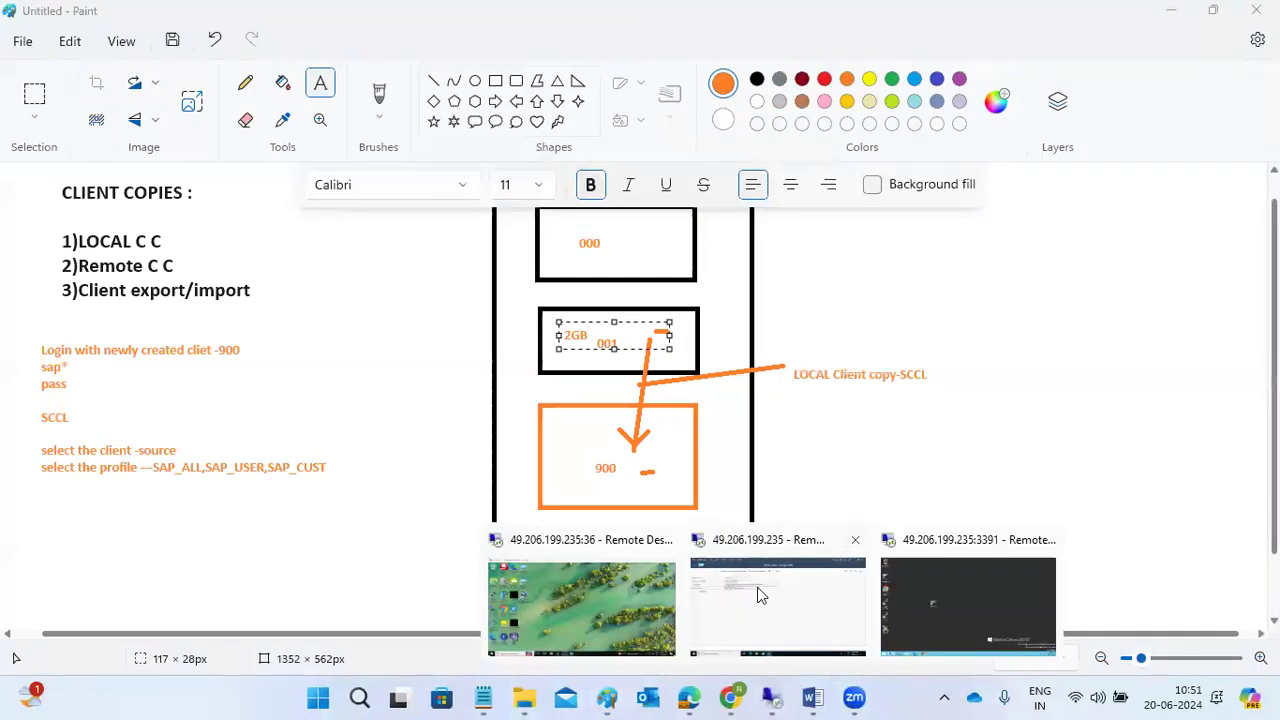
pyautogui.click(775, 610)
pyautogui.click(114, 103)
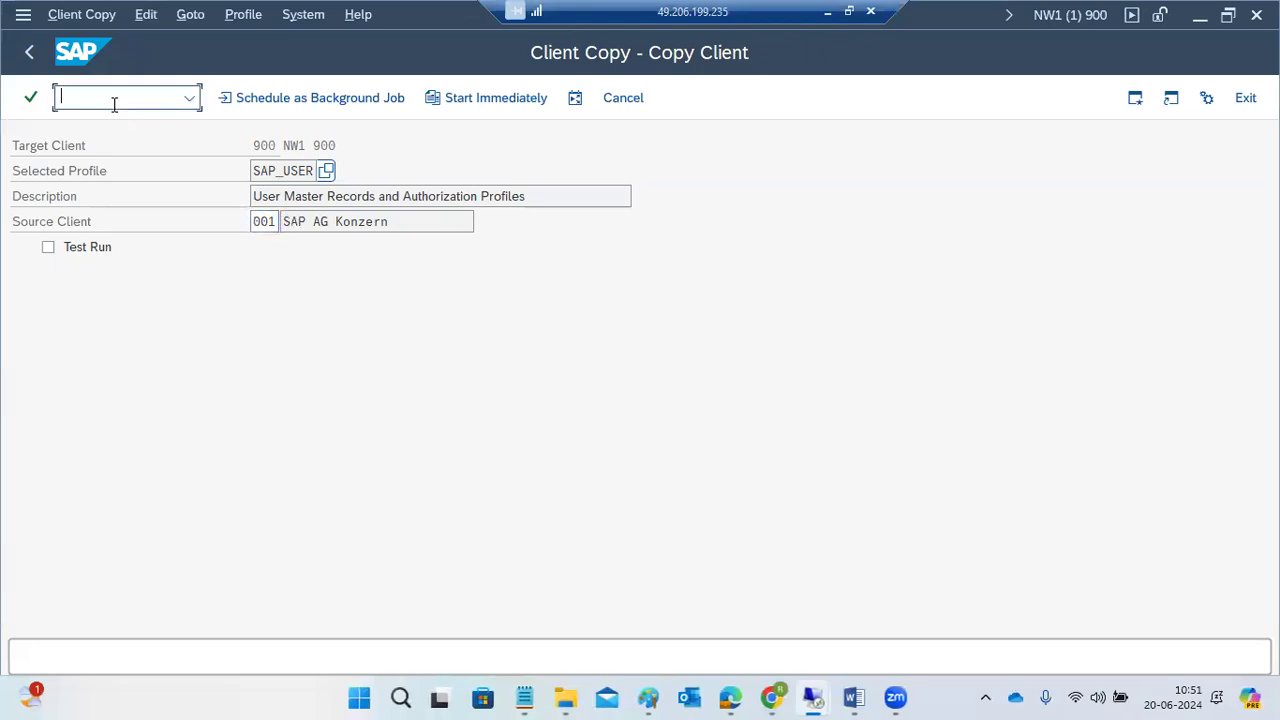
# Launch report RSSPACECHECK from SA38 (/nsa3).
pyautogui.write('/nsa38')
pyautogui.press('Return')
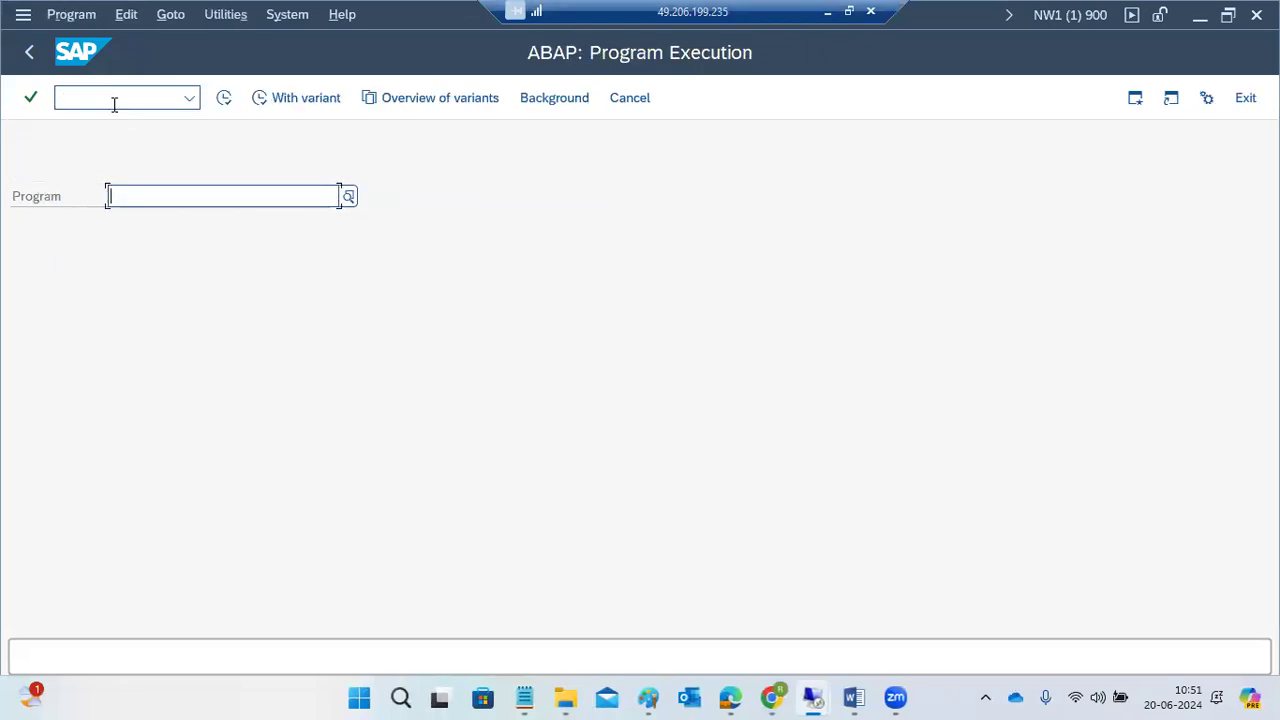
pyautogui.write('RSSP')
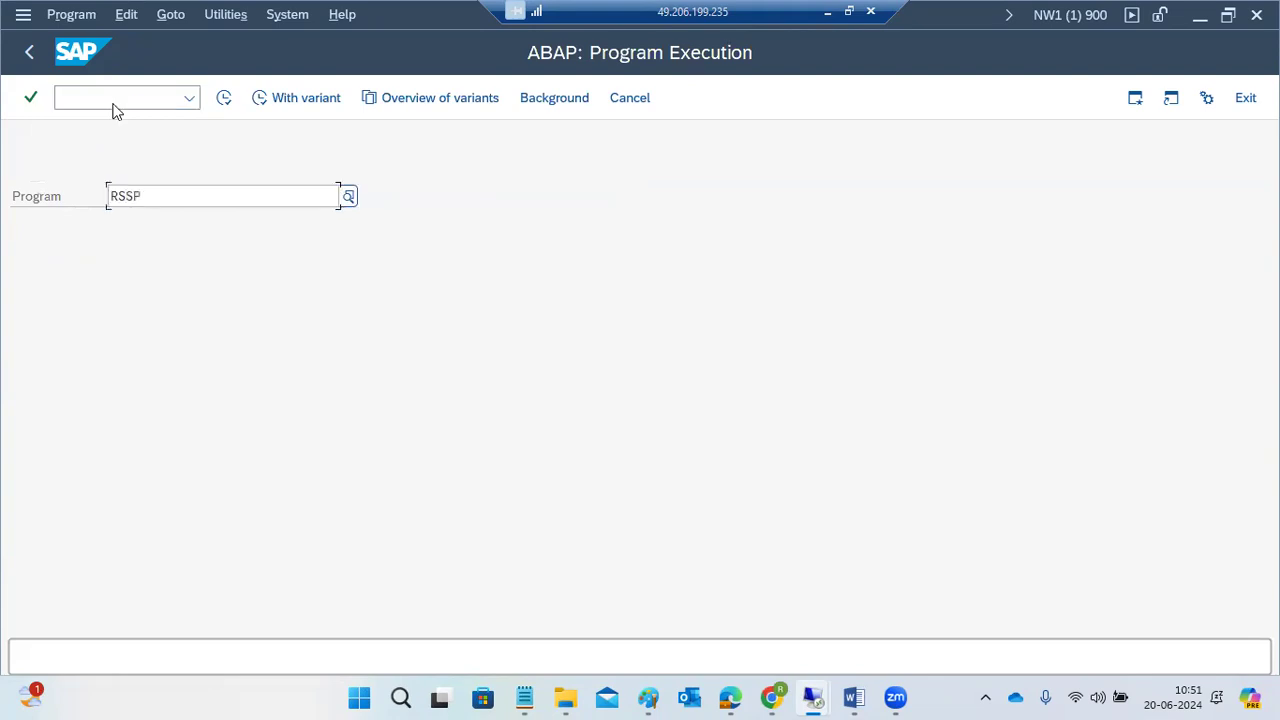
pyautogui.write('ACE')
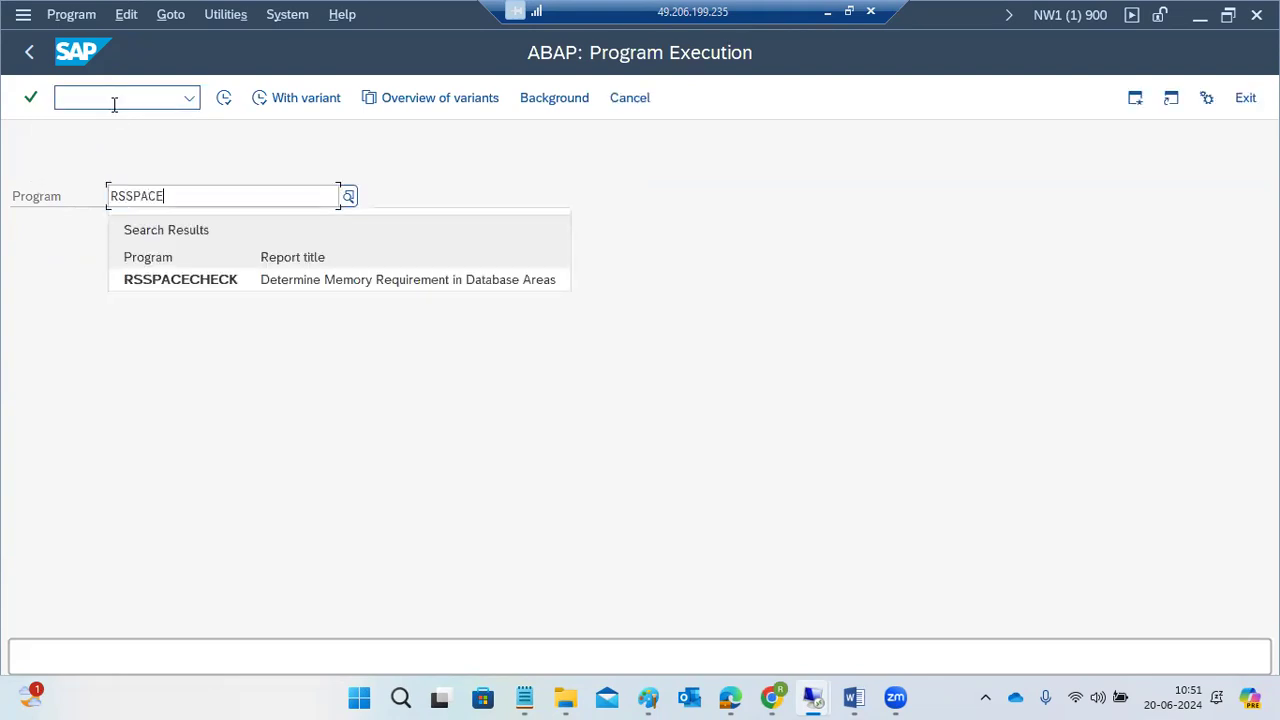
pyautogui.click(165, 283)
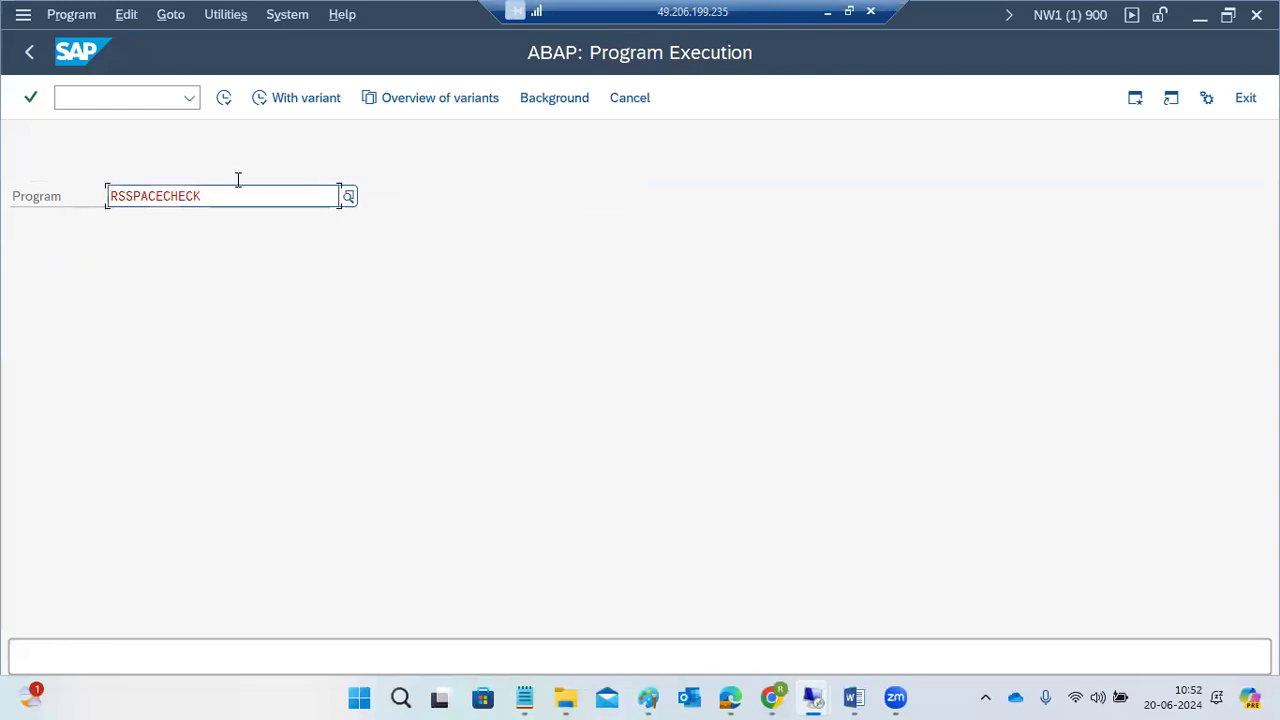
pyautogui.click(223, 98)
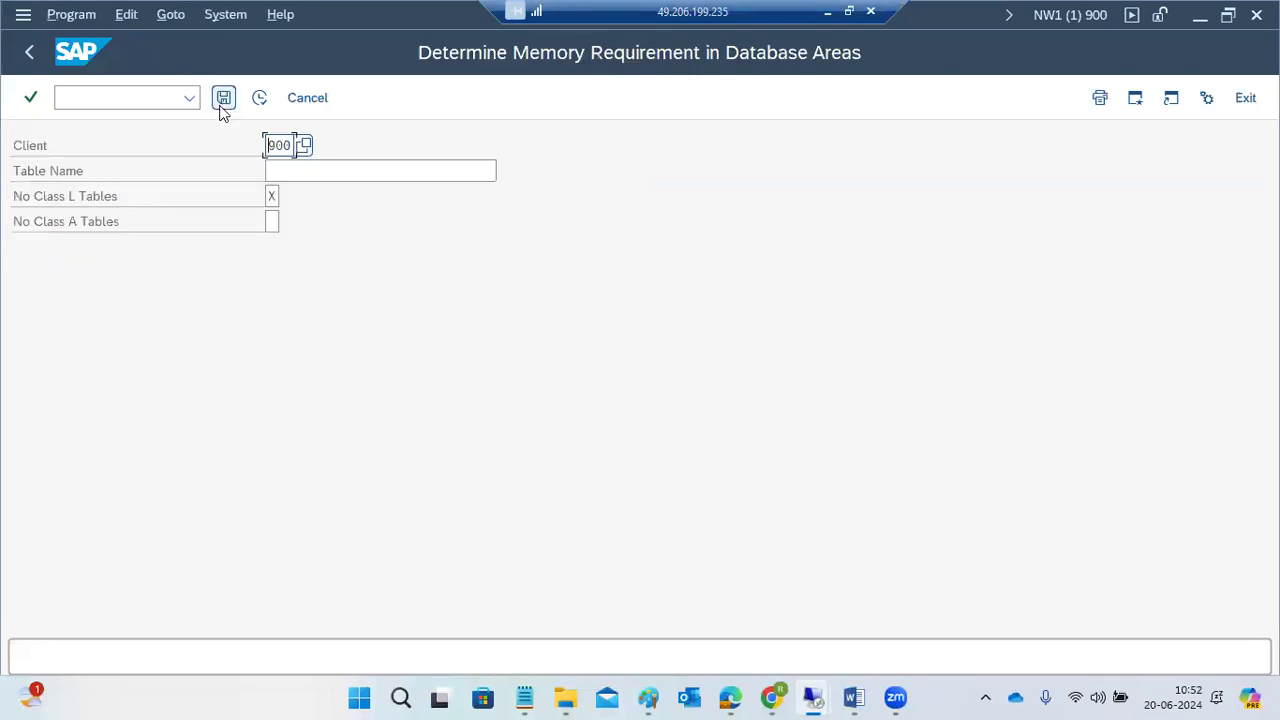
# Check the database space needed for table USR02 in client 900: 9 KB in MSSQL.
pyautogui.click(295, 170)
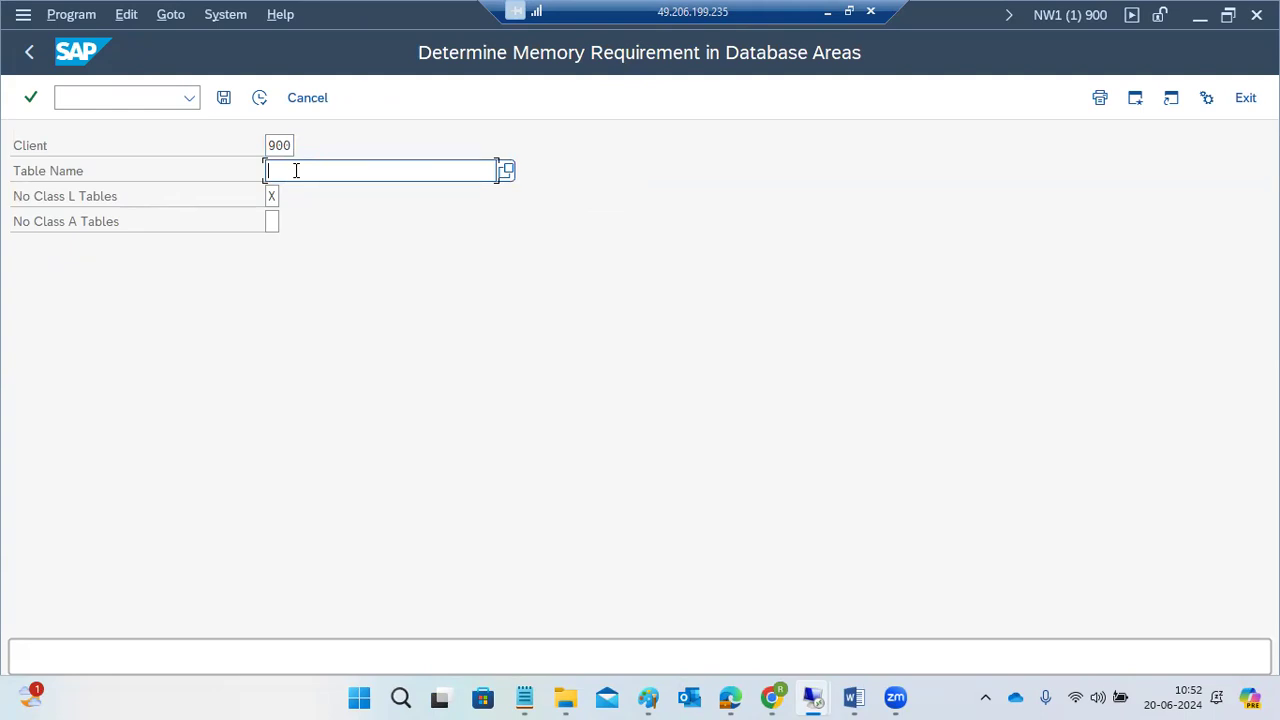
pyautogui.write('U')
pyautogui.press('BackSpace')
pyautogui.write('USR02')
pyautogui.click(258, 96)
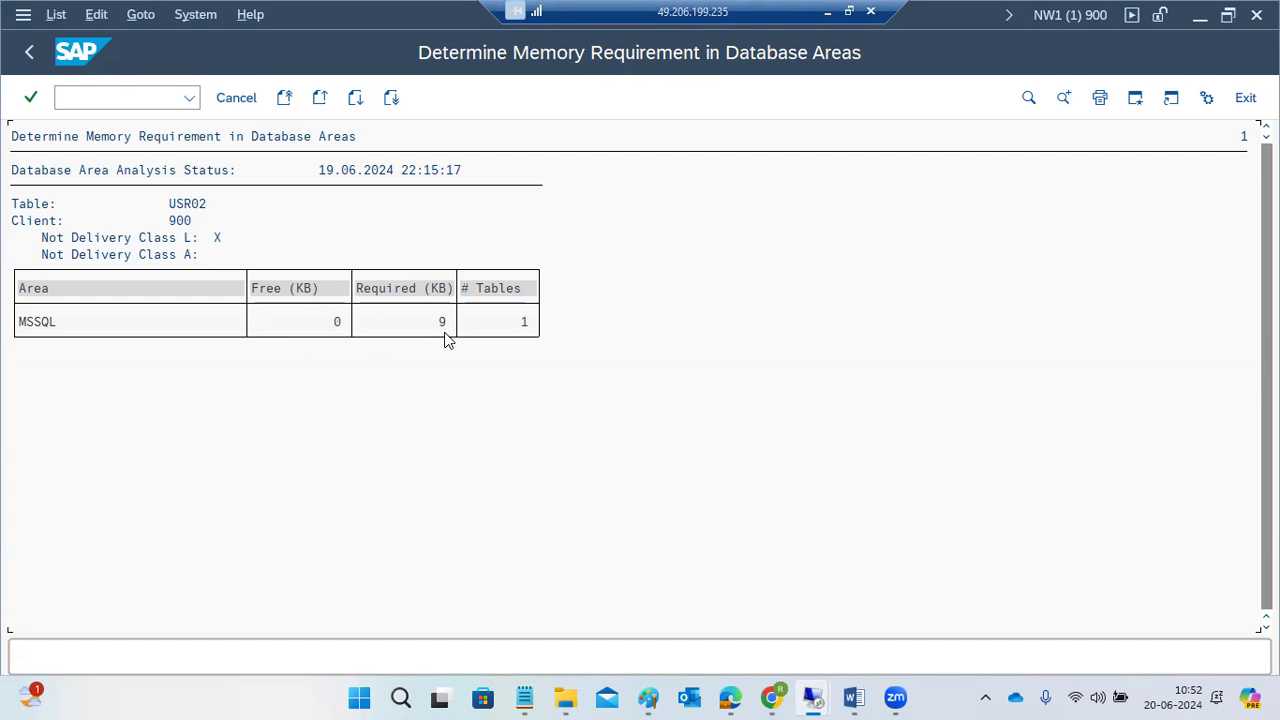
pyautogui.click(30, 54)
# Run the space check for all tables by replacing USR02 with '*'.
pyautogui.click(326, 168)
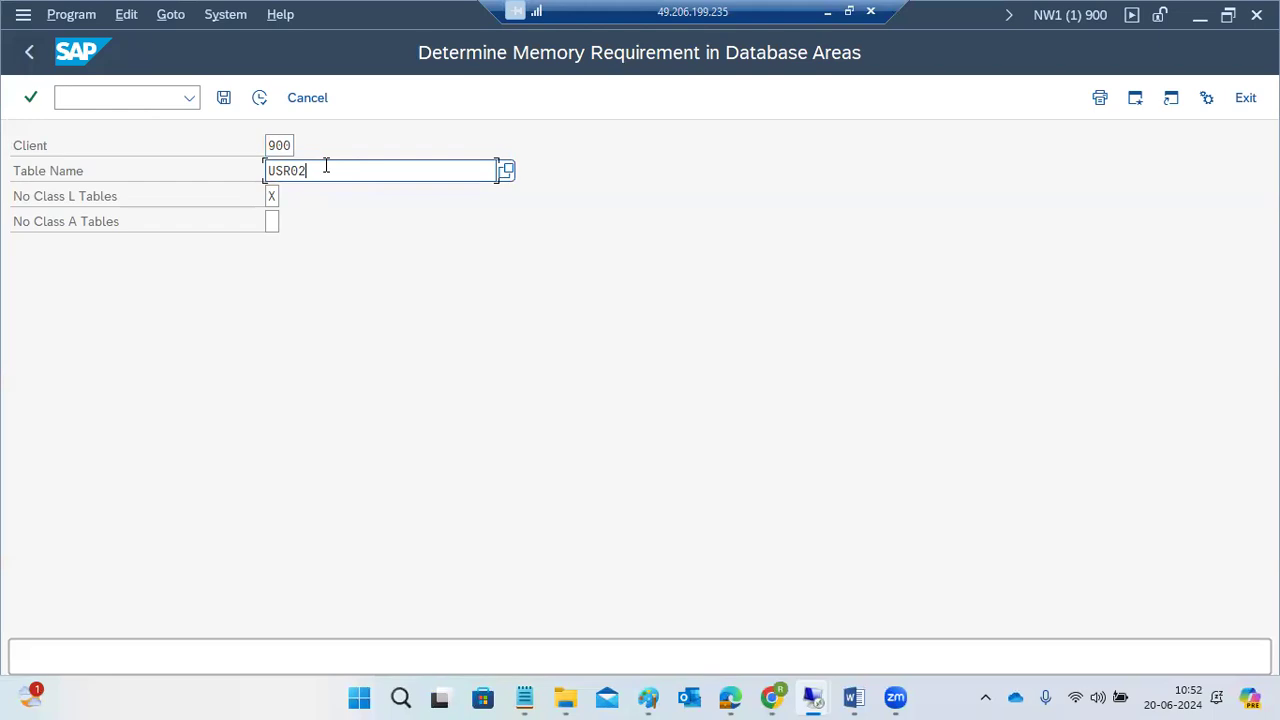
pyautogui.doubleClick(326, 168)
pyautogui.write('*')
pyautogui.click(262, 100)
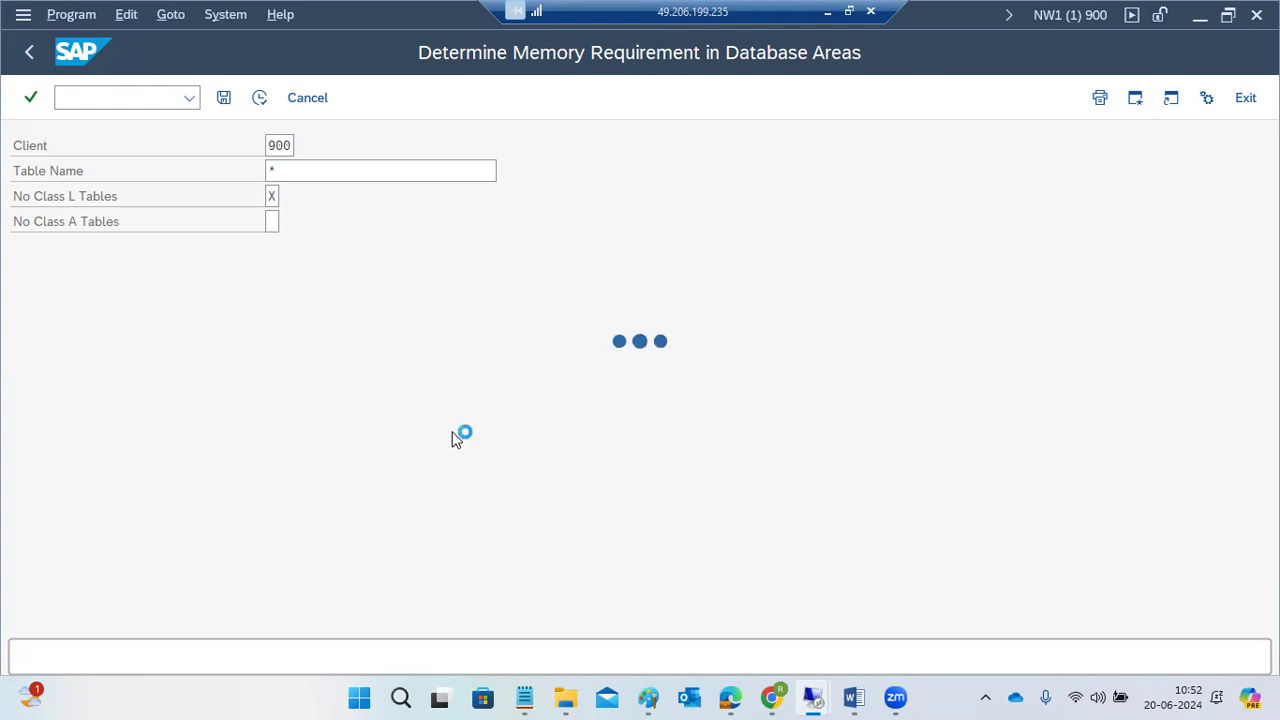
# Stop the long-running all-tables check and minimize the SAP session.
pyautogui.click(23, 15)
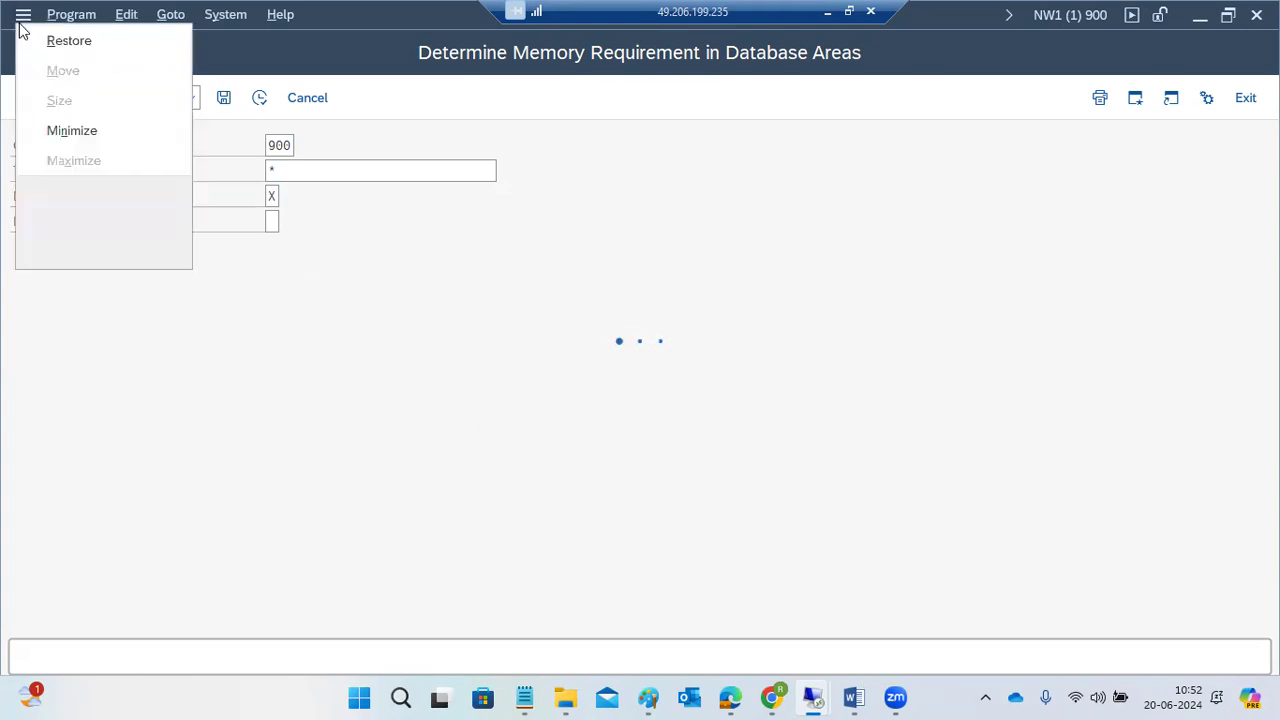
pyautogui.click(70, 253)
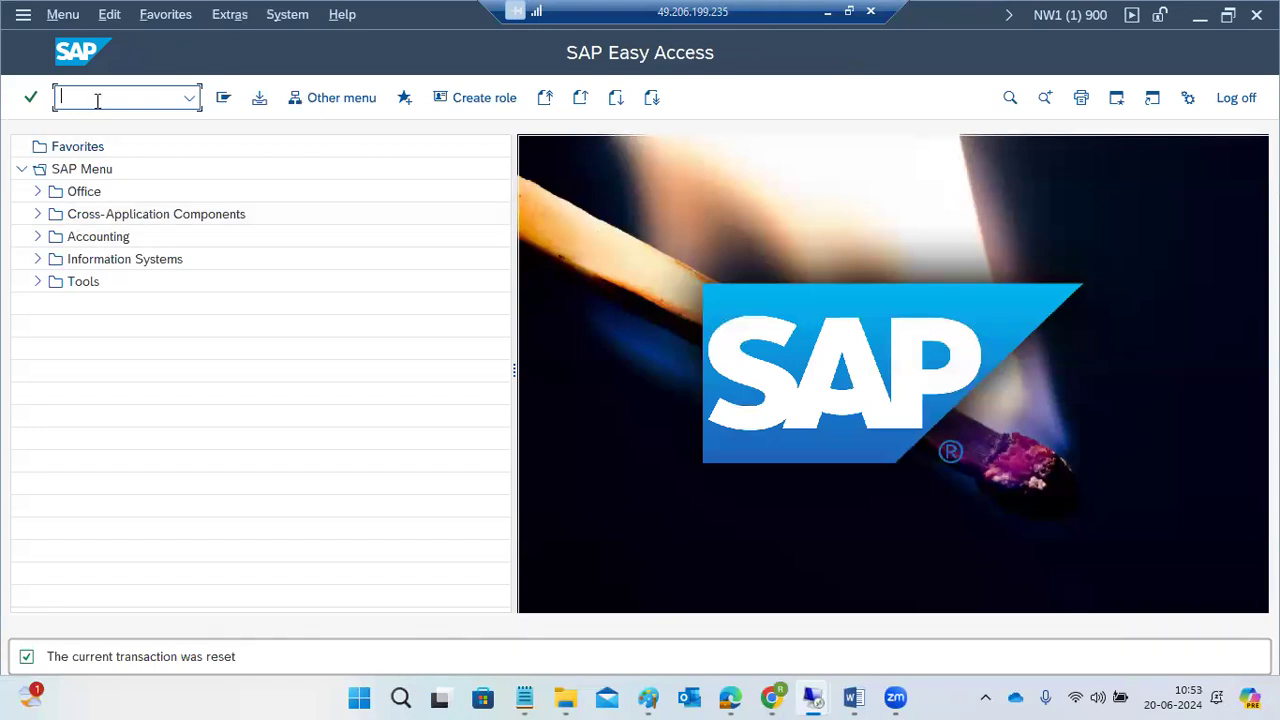
pyautogui.click(828, 12)
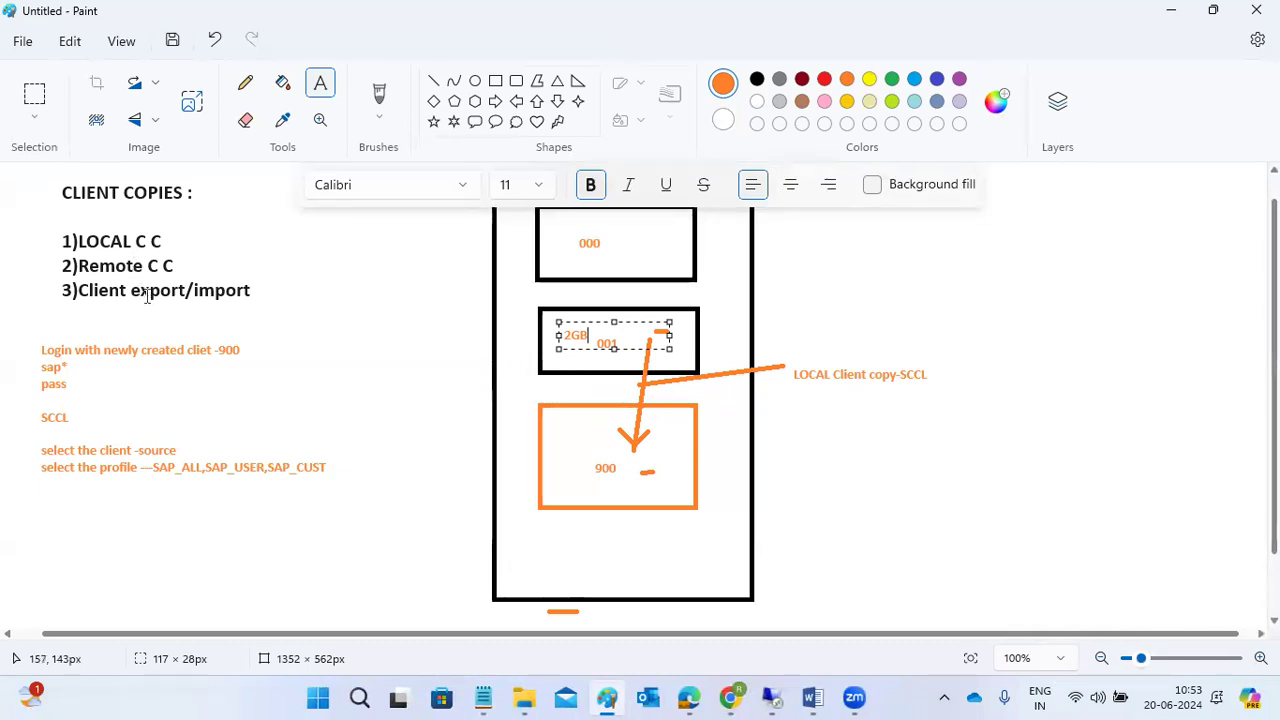
# Add the note 'PRE-STEPS 1)check free space at DB level using report RSSPACECHECK or RSSIZECHECK'.
pyautogui.click(841, 425)
pyautogui.moveTo(839, 424); pyautogui.dragTo(1184, 569)
pyautogui.write('P')
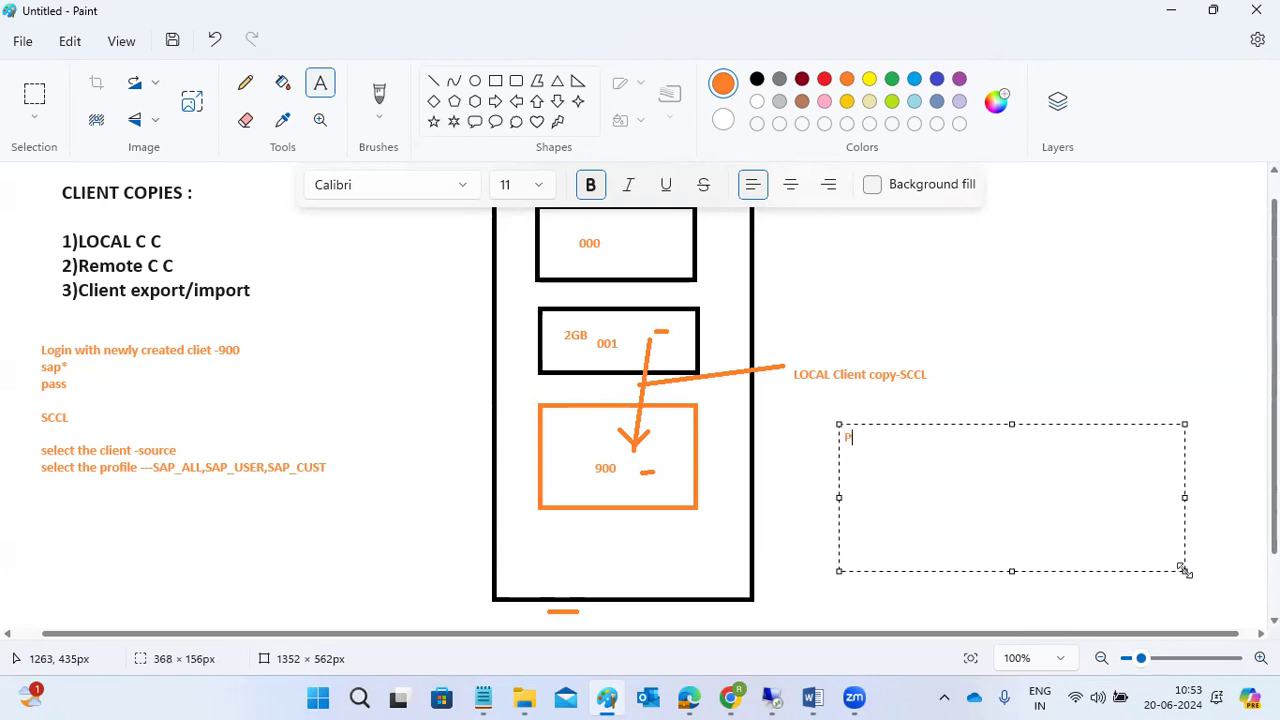
pyautogui.write('RE-STEPS  1)check free space at DB level -')
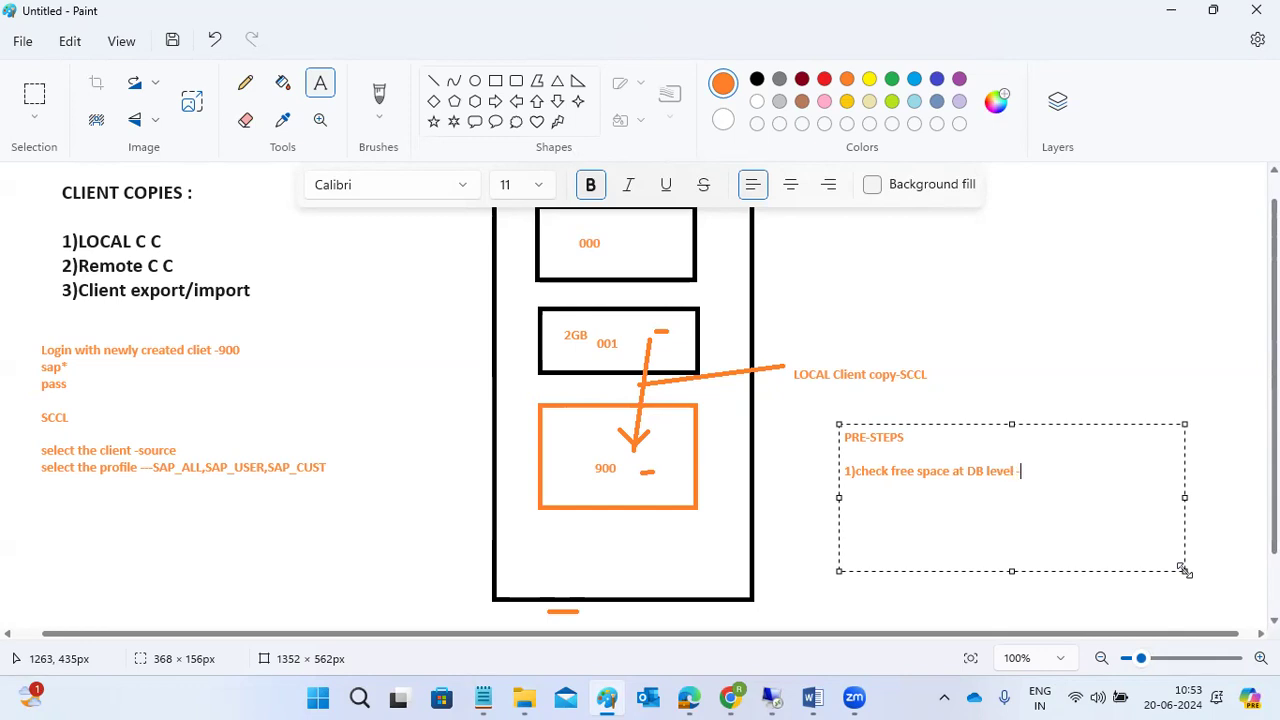
pyautogui.write('--')
pyautogui.press('Return')
pyautogui.press('Return')
pyautogui.write('using the')
pyautogui.write(' rpeor')
pyautogui.write('R')
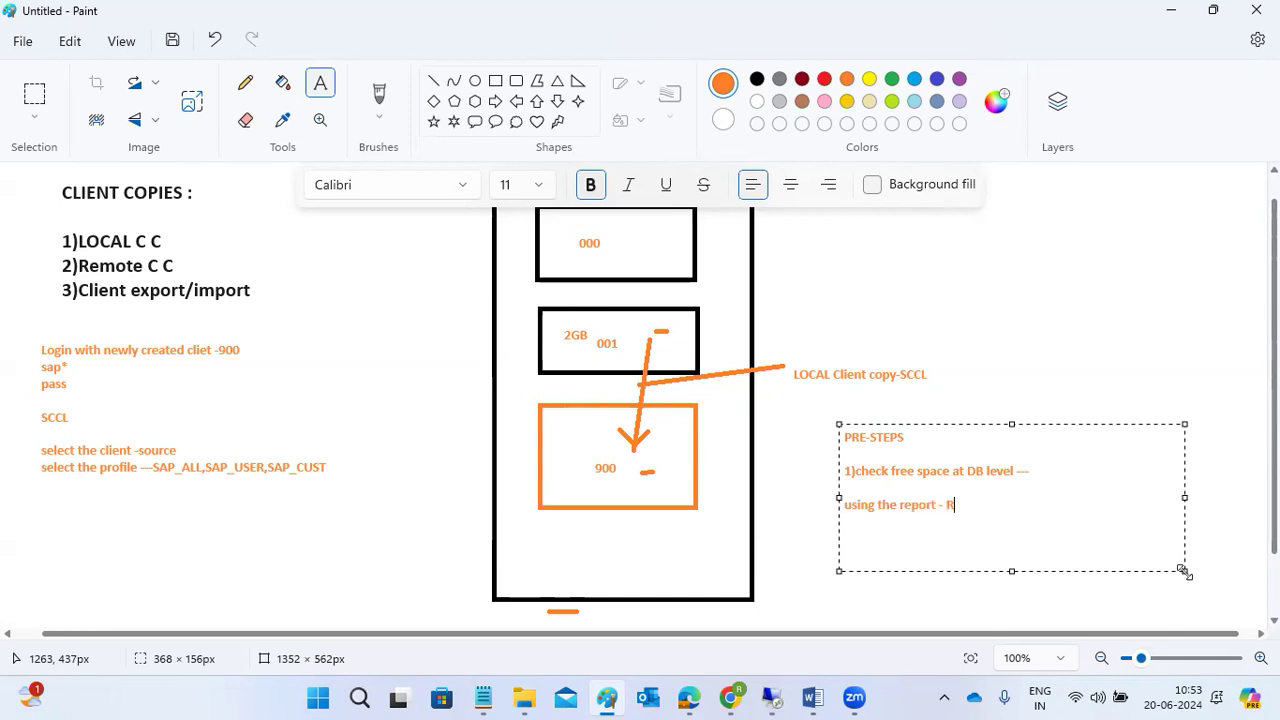
pyautogui.write('SSPACECHECK or RSSIZECHECK')
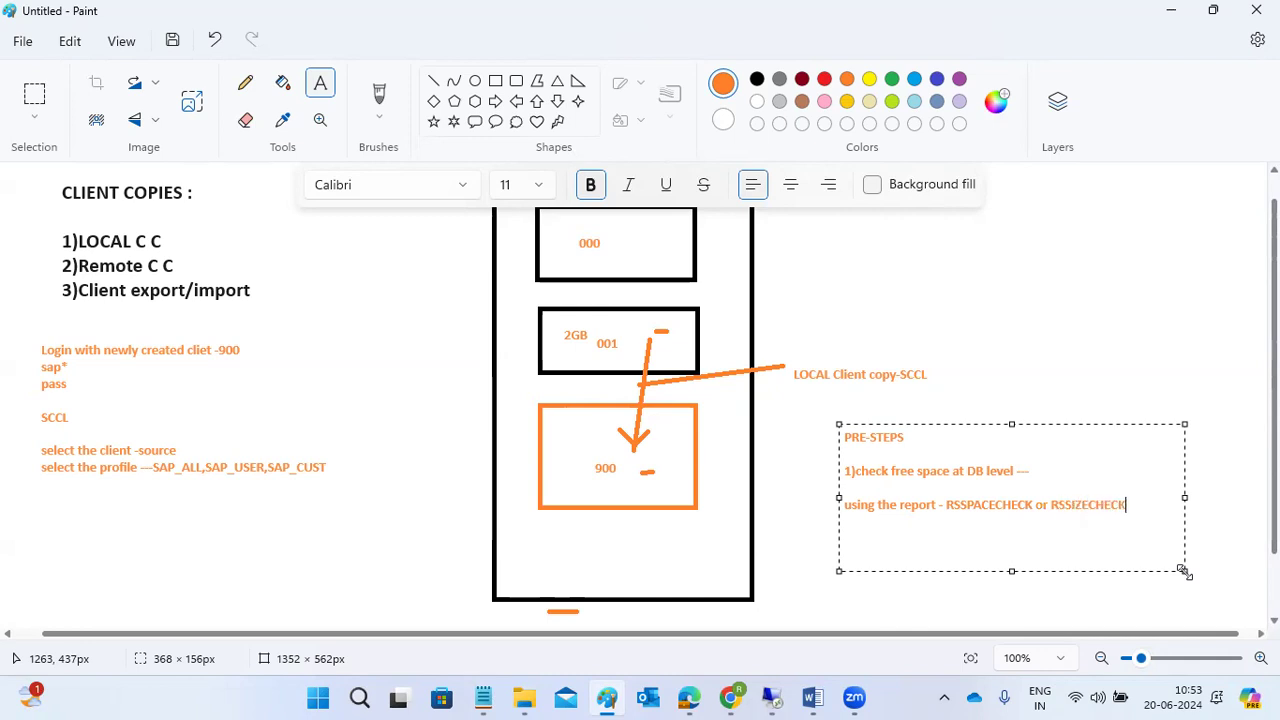
pyautogui.moveTo(771, 697)
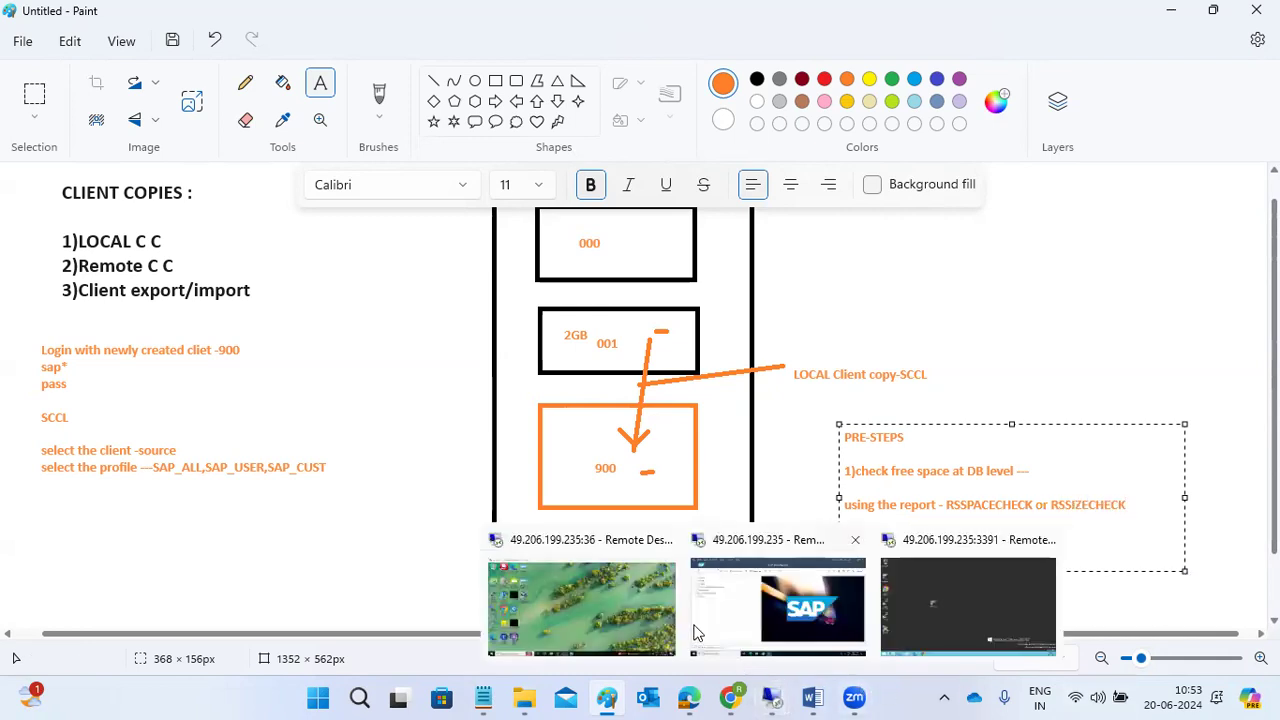
pyautogui.click(744, 622)
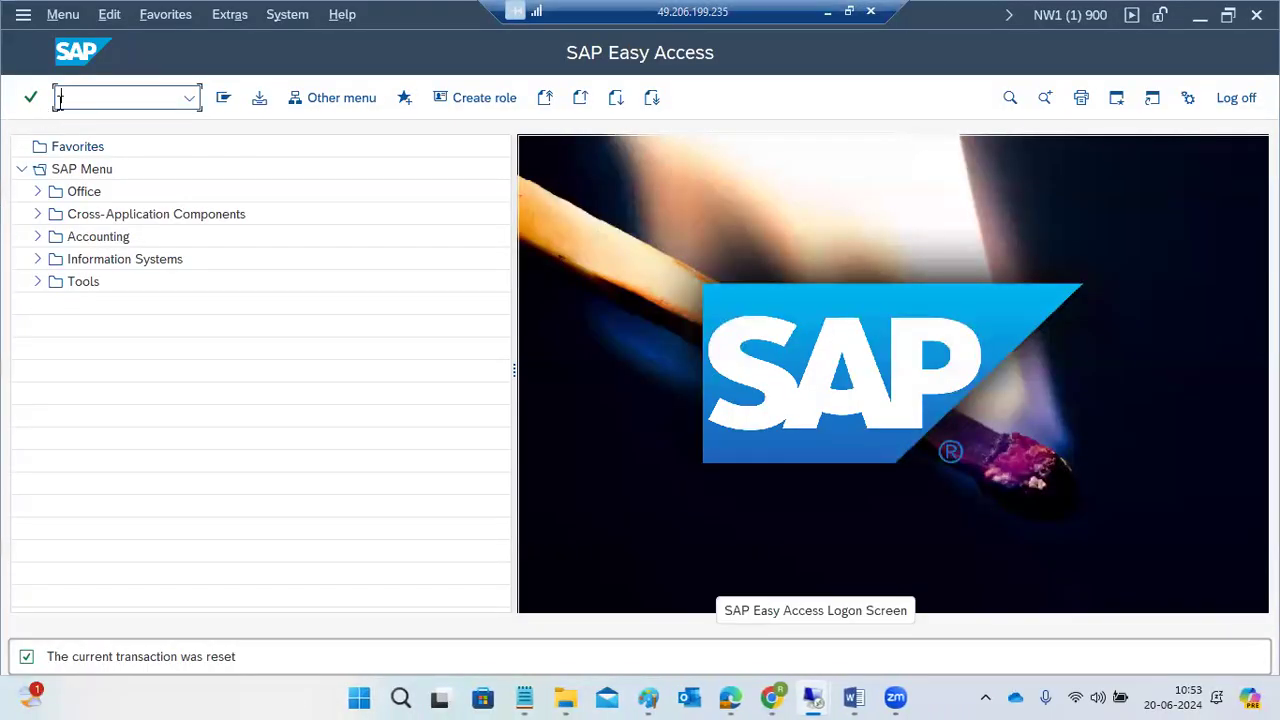
pyautogui.write('sa38')
pyautogui.press('Return')
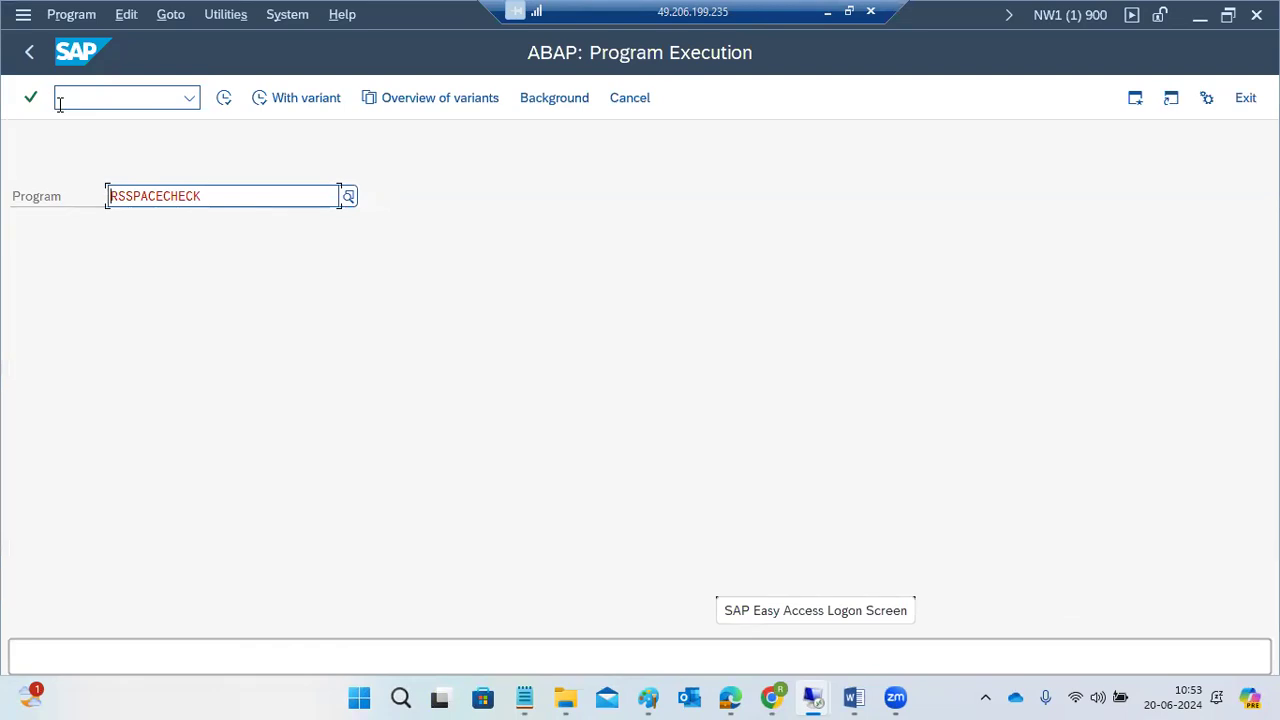
pyautogui.hotkey('ctrl', 'a')
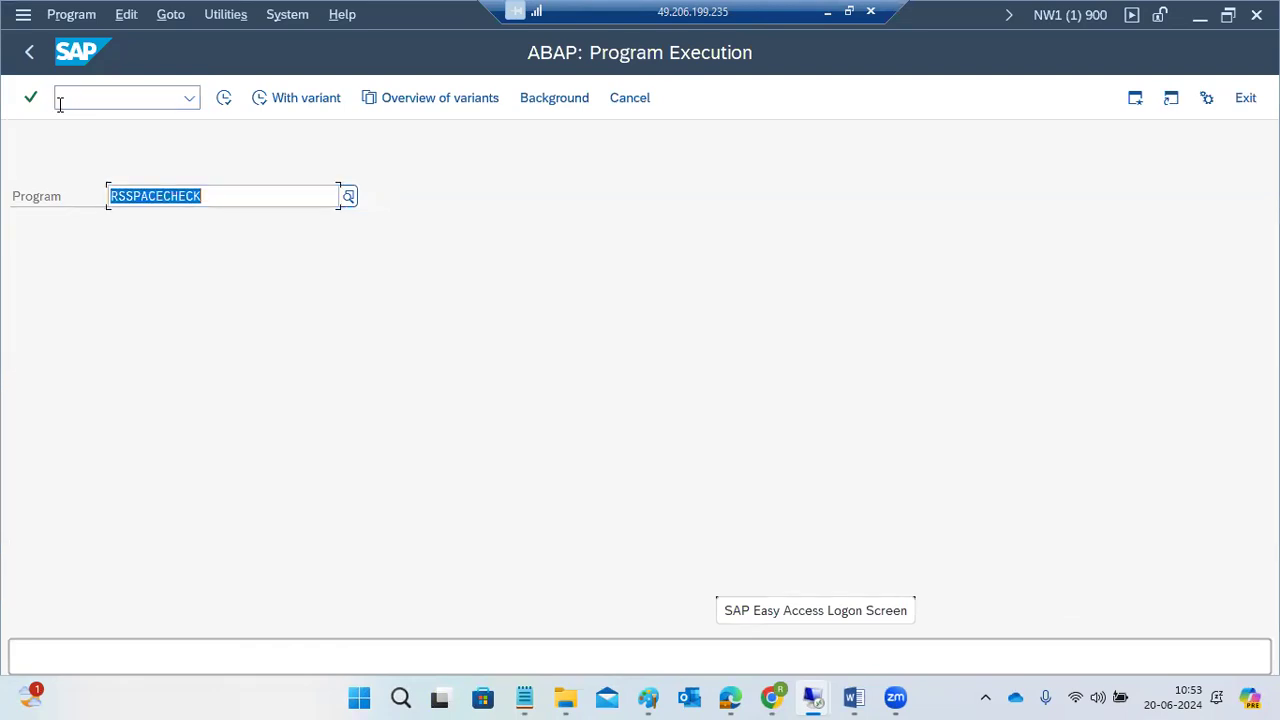
pyautogui.write('RS')
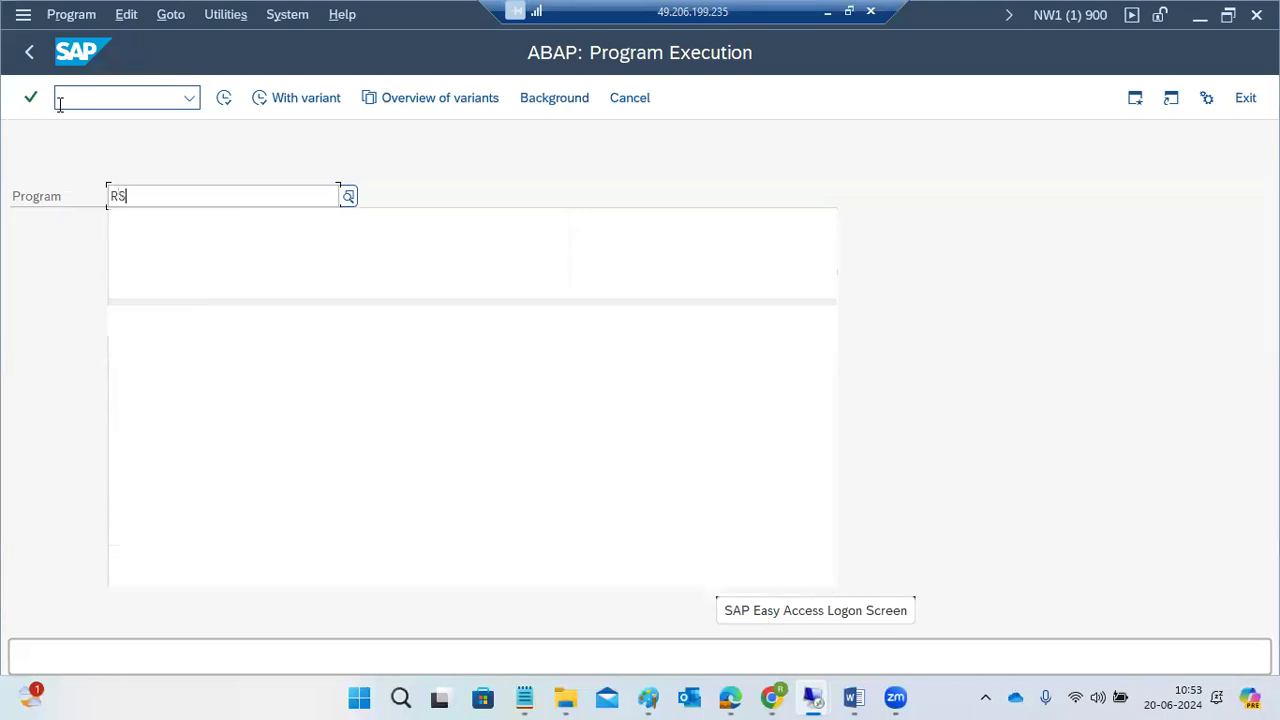
pyautogui.write('SI')
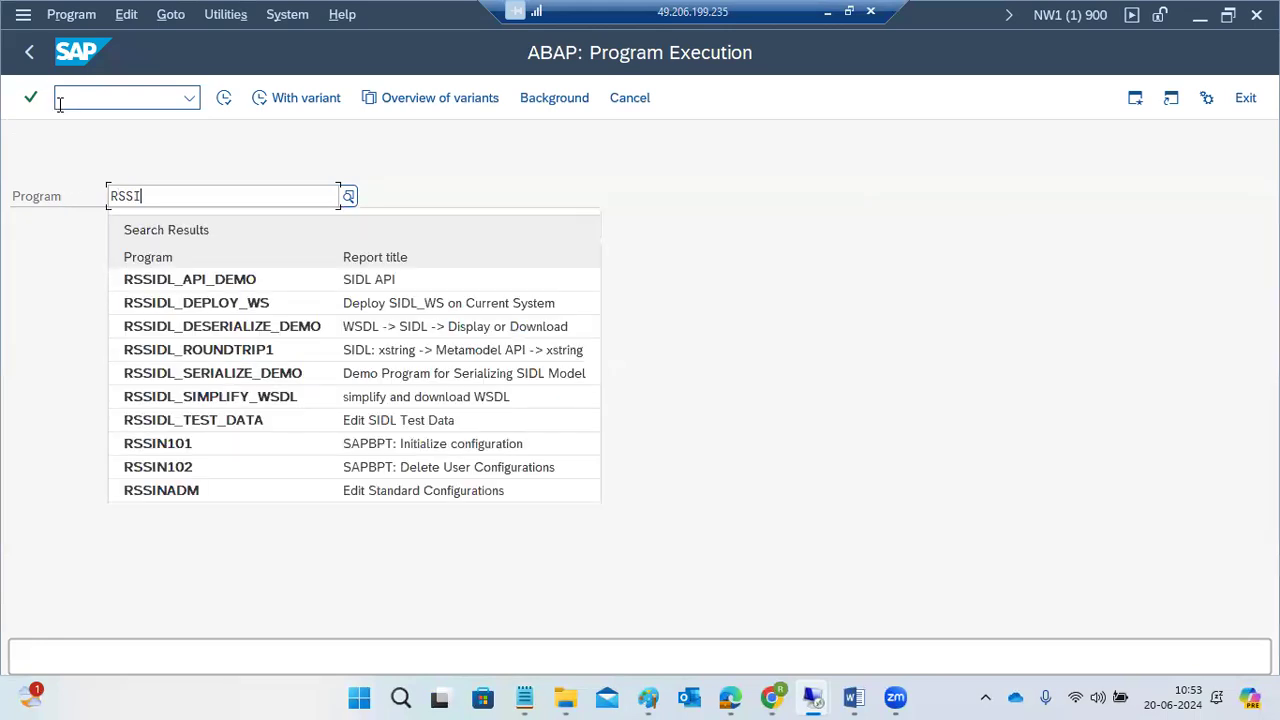
pyautogui.write('Z')
pyautogui.press('BackSpace')
pyautogui.press('BackSpace')
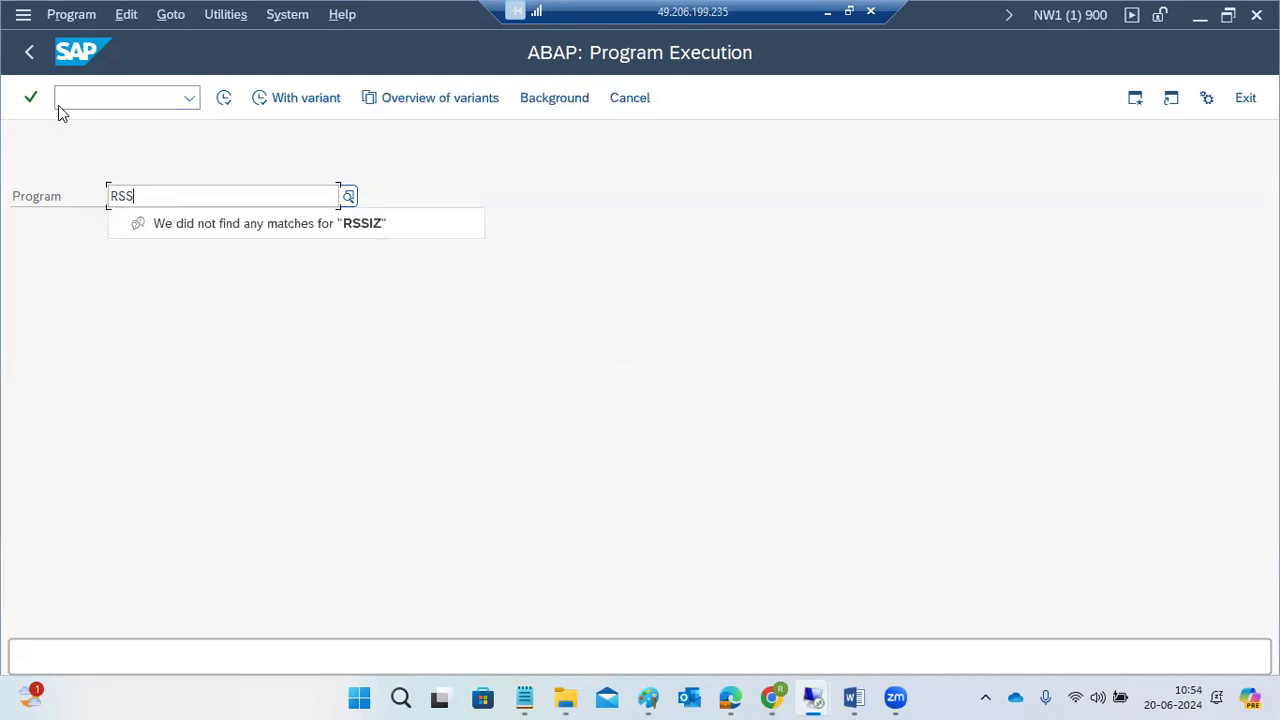
pyautogui.press('BackSpace')
pyautogui.press('BackSpace')
pyautogui.press('BackSpace')
pyautogui.press('BackSpace')
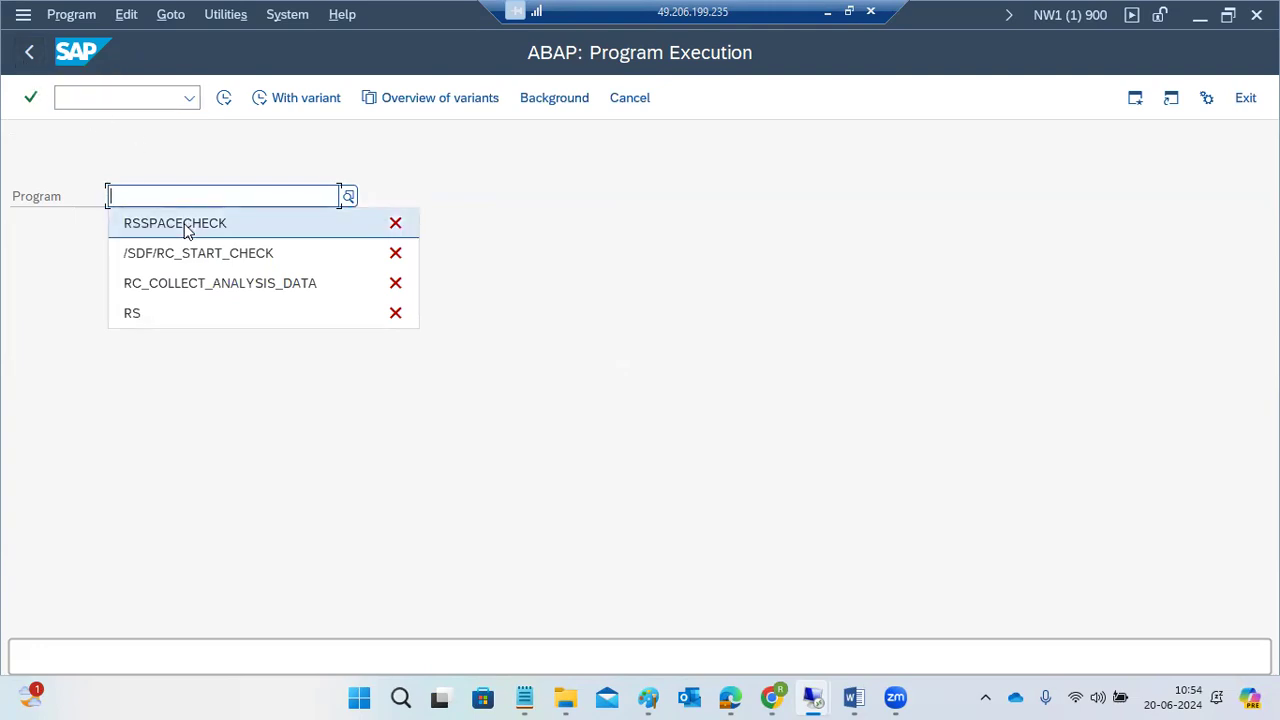
pyautogui.click(194, 285)
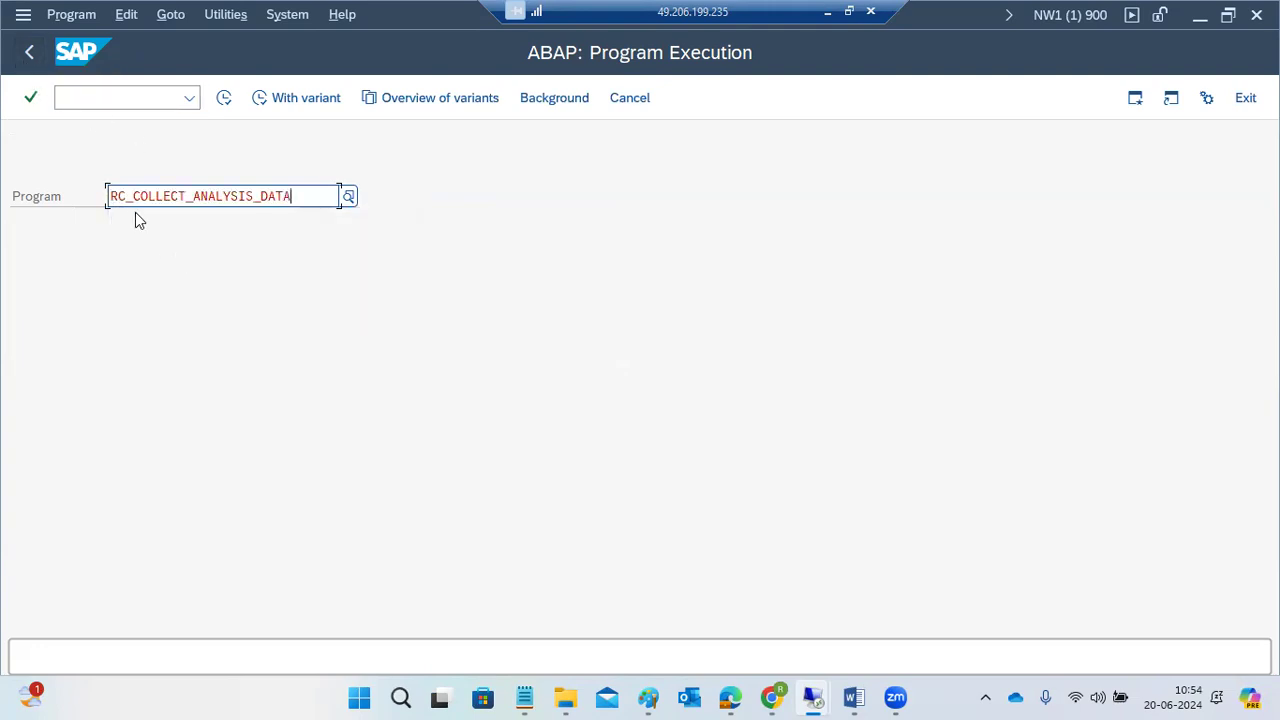
pyautogui.click(229, 104)
pyautogui.click(29, 56)
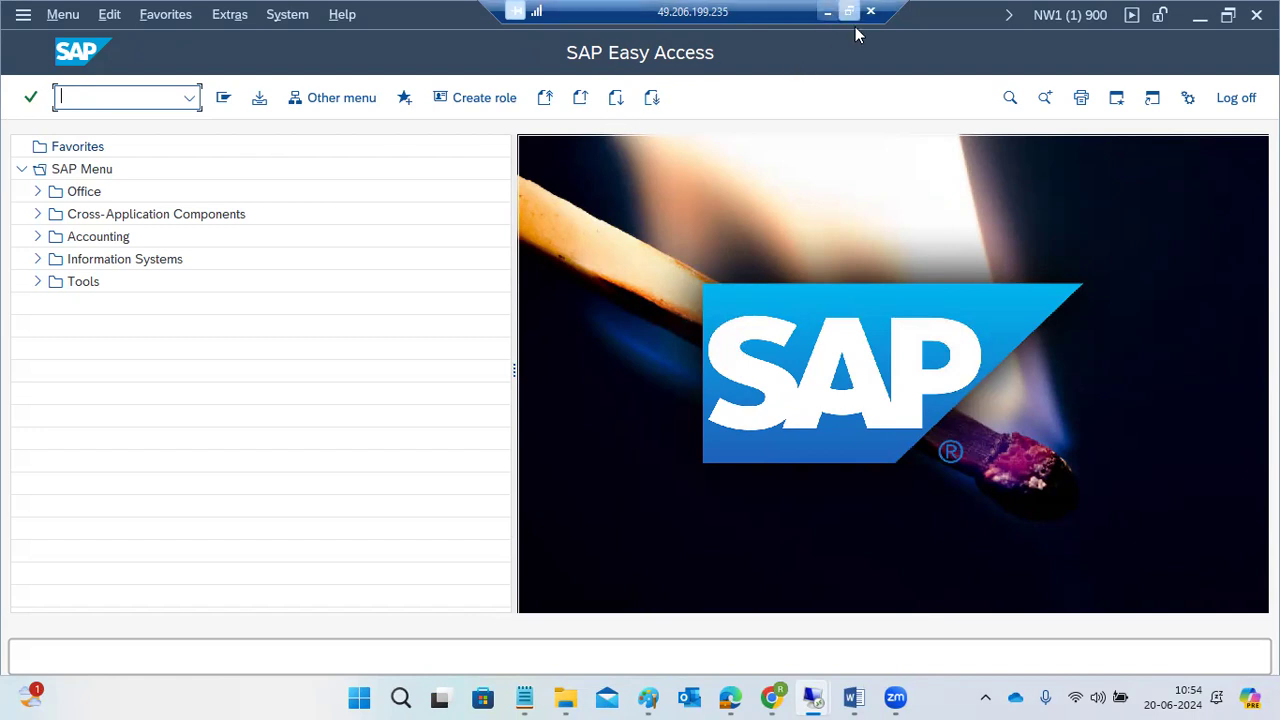
pyautogui.click(827, 12)
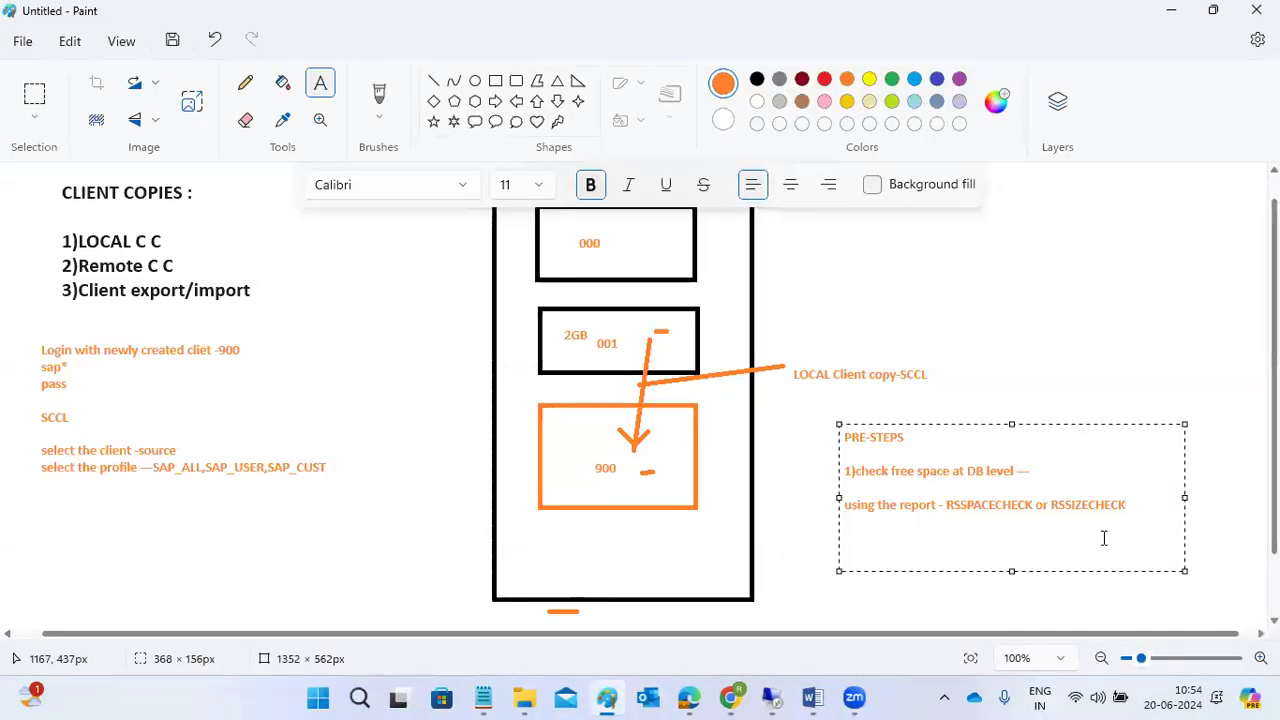
# Delete 'or RSSIZECHECK' from the note and return to the SAP session.
pyautogui.press('BackSpace')
pyautogui.press('BackSpace')
pyautogui.press('BackSpace')
pyautogui.press('BackSpace')
pyautogui.press('BackSpace')
pyautogui.press('BackSpace')
pyautogui.press('BackSpace')
pyautogui.press('BackSpace')
pyautogui.press('BackSpace')
pyautogui.press('BackSpace')
pyautogui.press('BackSpace')
pyautogui.press('BackSpace')
pyautogui.press('BackSpace')
pyautogui.press('BackSpace')
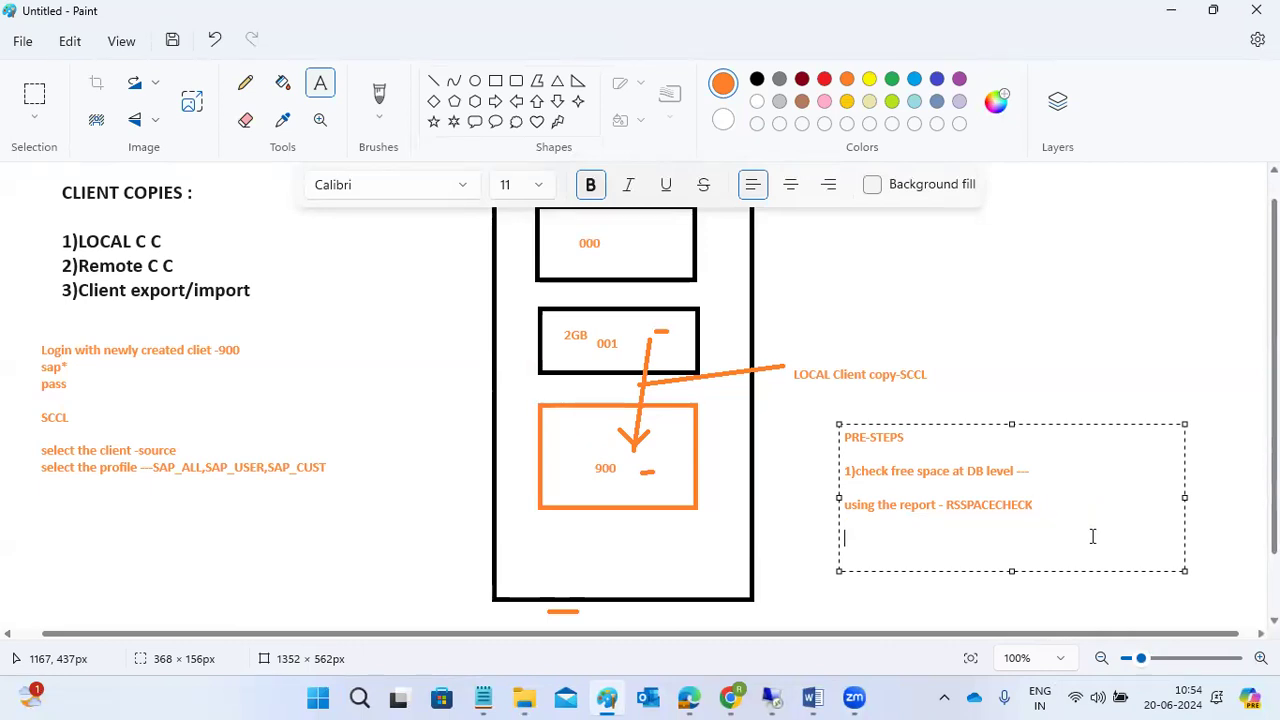
pyautogui.moveTo(772, 697)
pyautogui.click(806, 608)
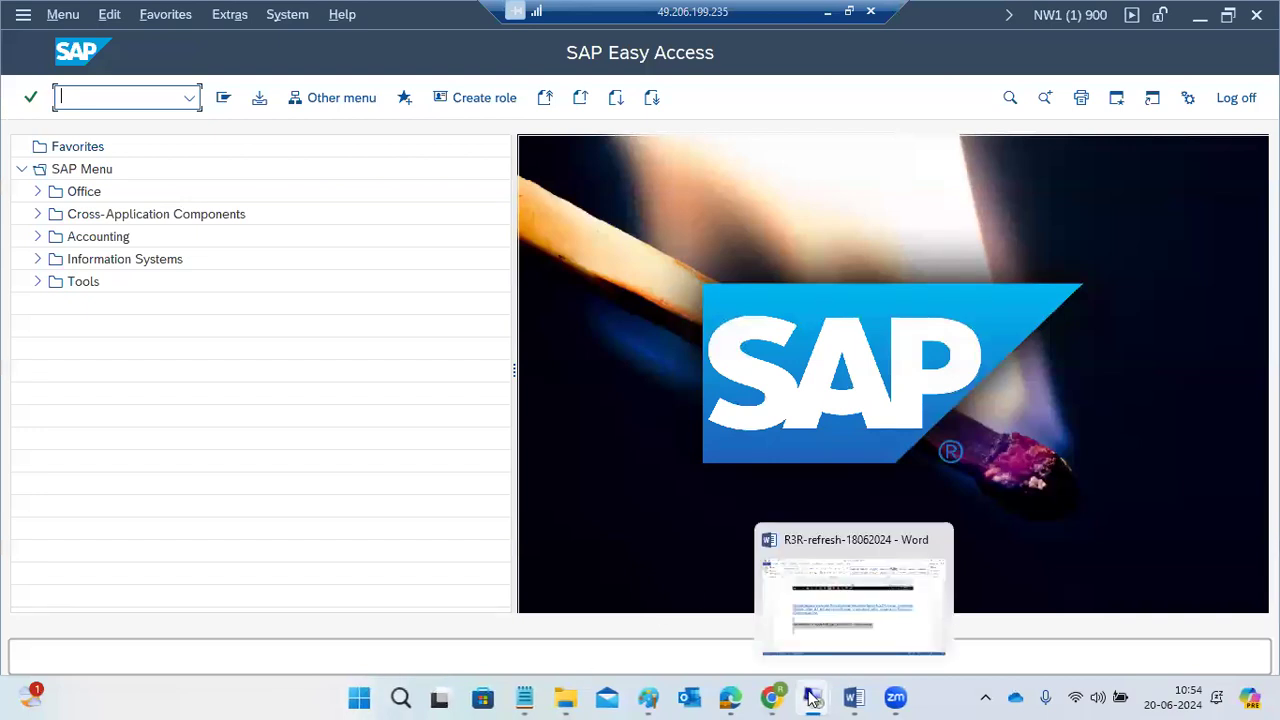
# Check the free space on Local Disk (C:) in the remote session's File Explorer, then close Explorer.
pyautogui.moveTo(811, 695)
pyautogui.click(802, 636)
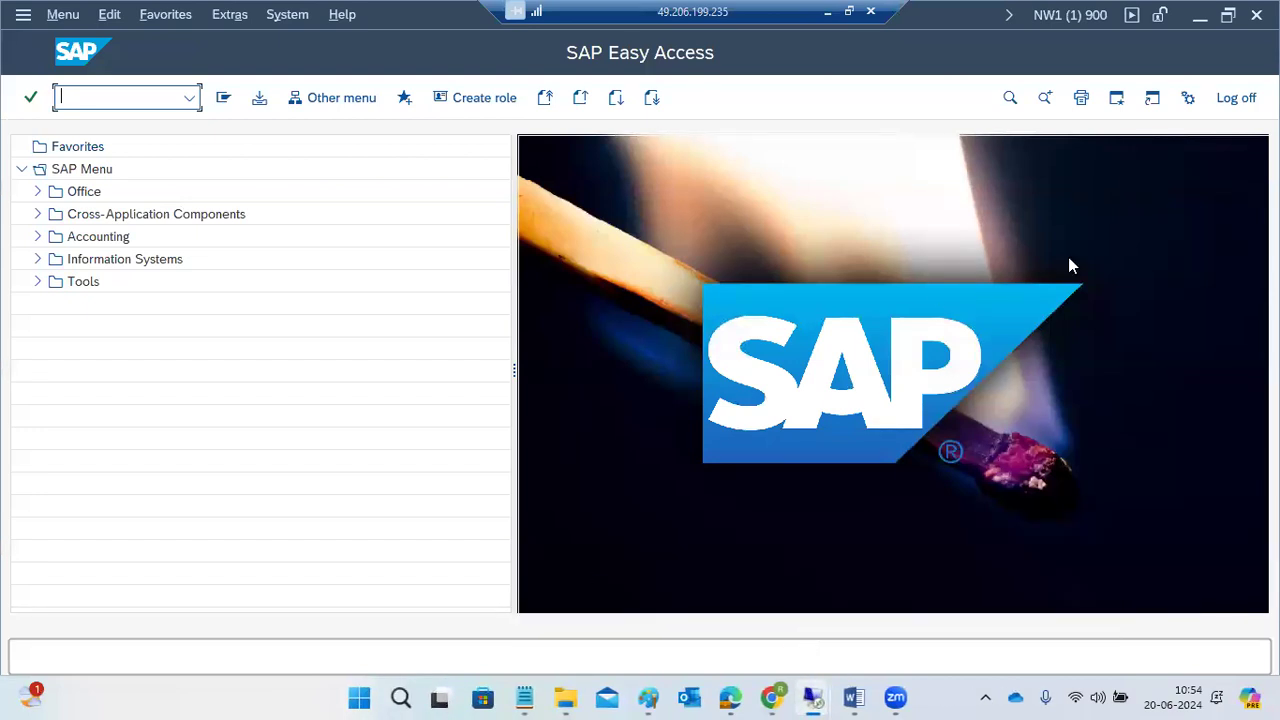
pyautogui.click(1198, 16)
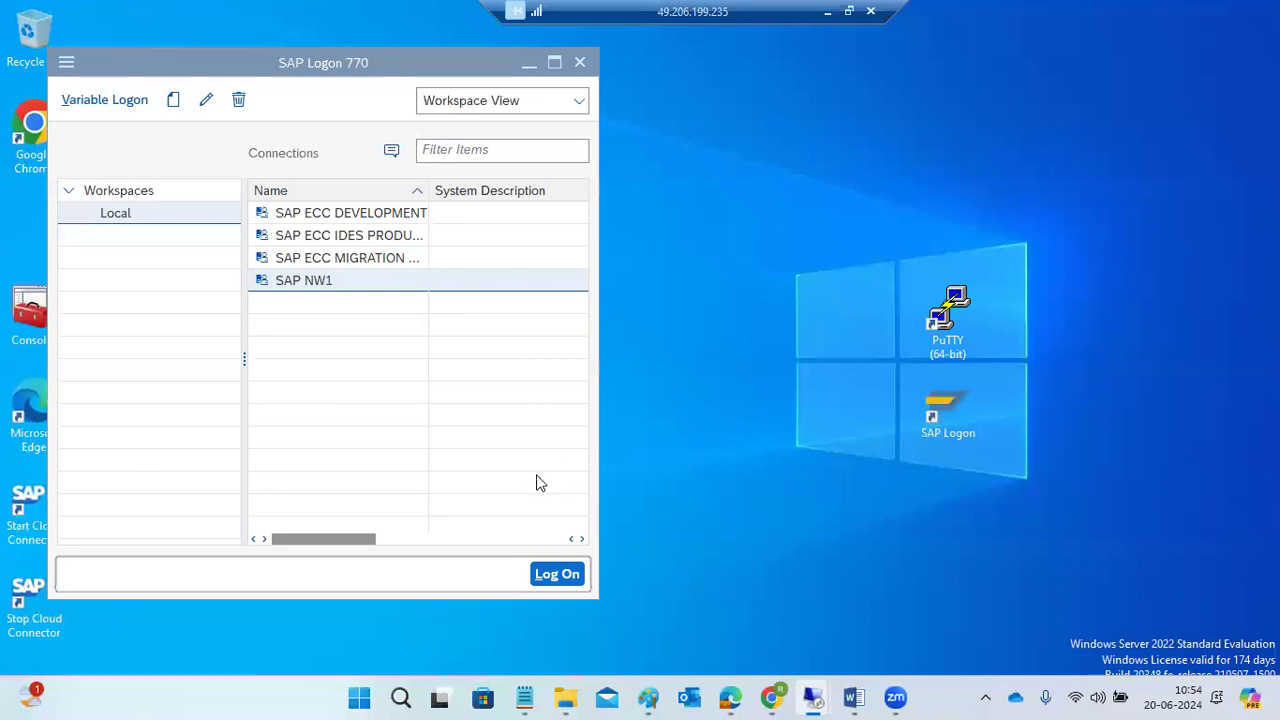
pyautogui.click(849, 11)
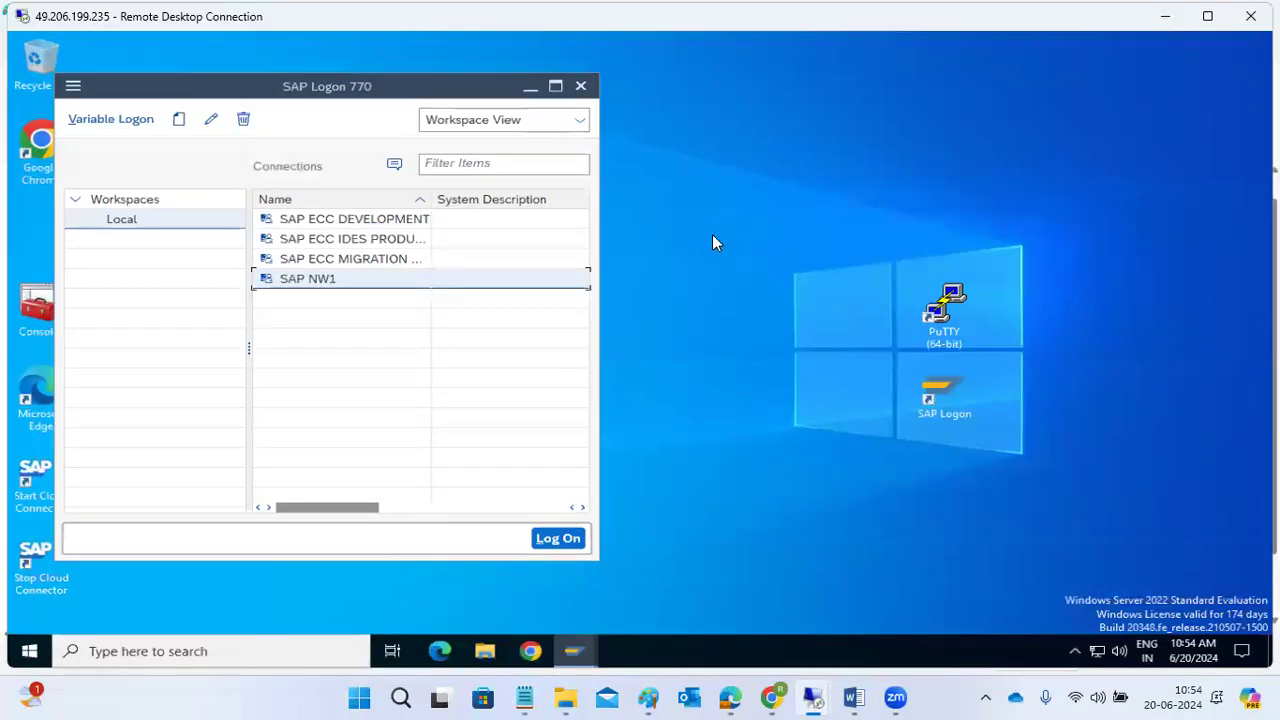
pyautogui.click(485, 656)
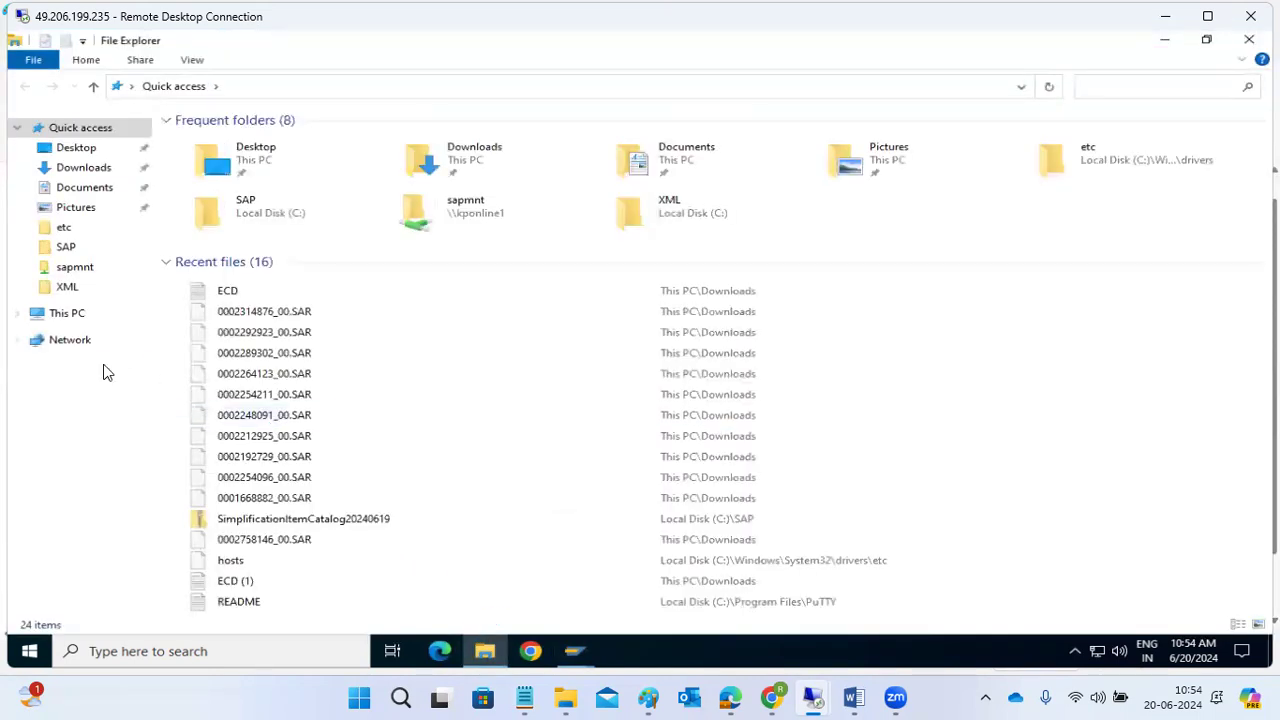
pyautogui.click(58, 318)
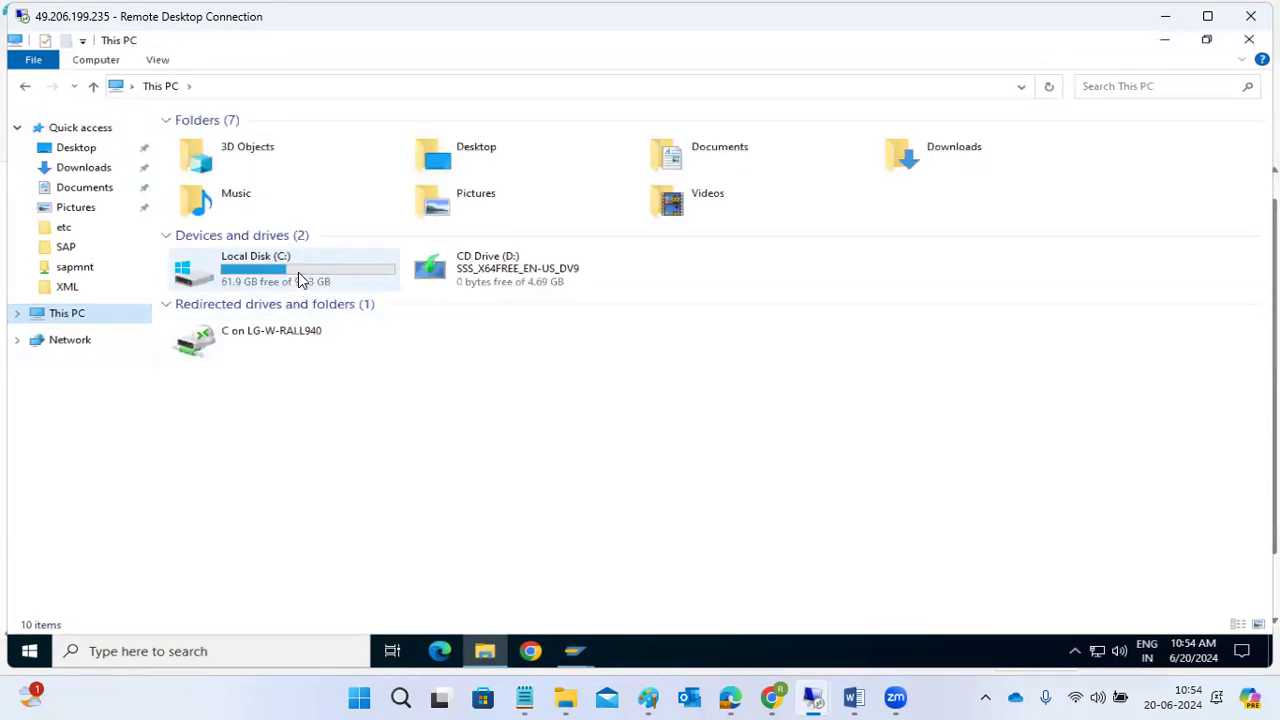
pyautogui.moveTo(298, 280)
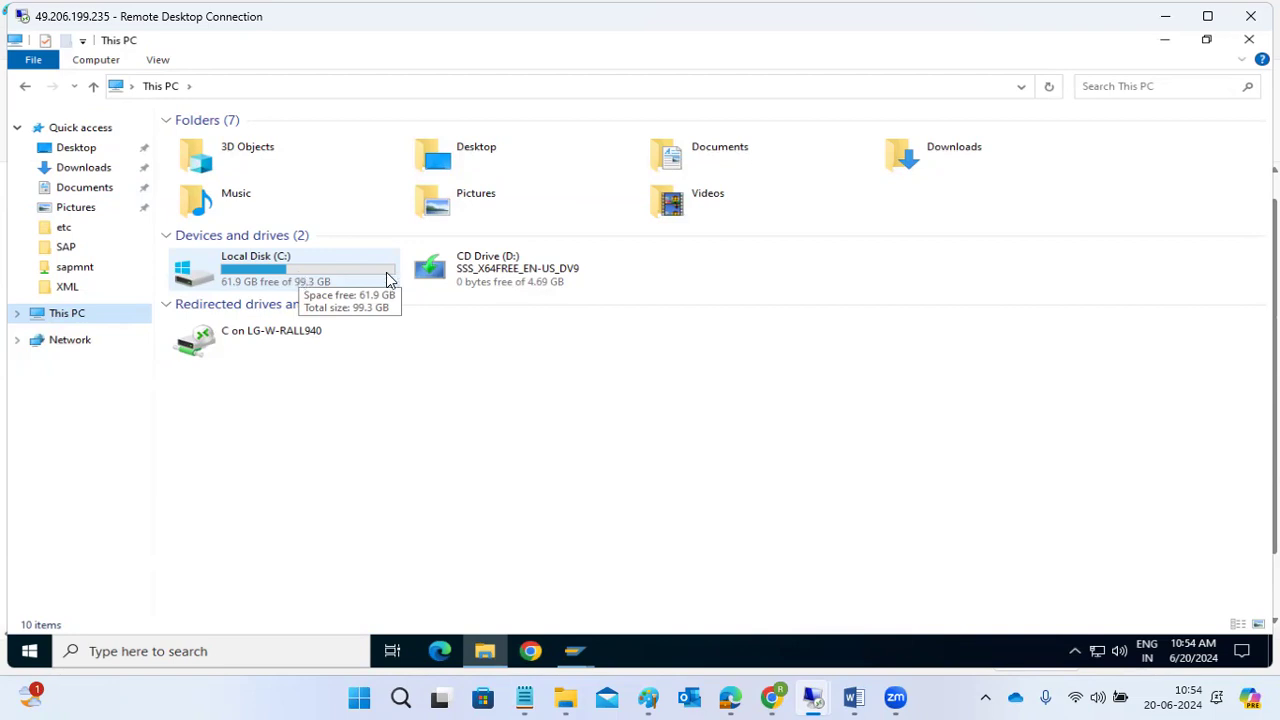
pyautogui.click(1249, 40)
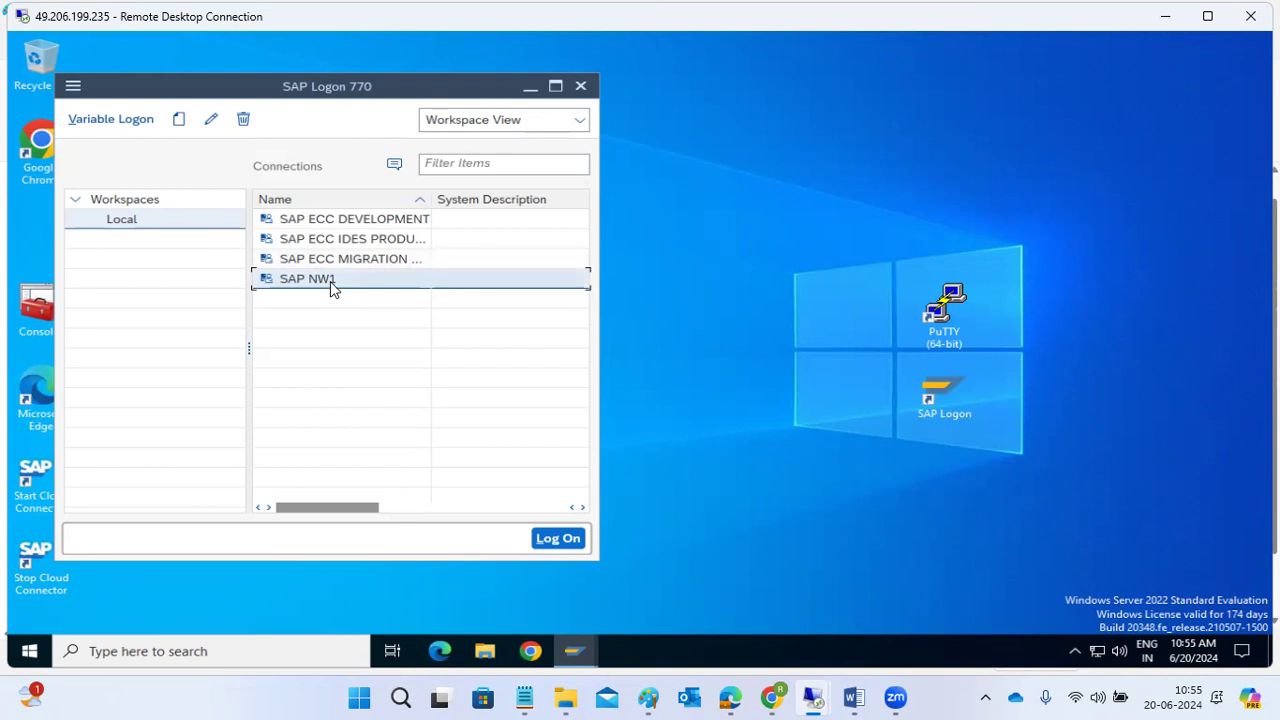
# Bring the NW1 session forward and open SCC3, showing the completed SAP_USER copy from 001.
pyautogui.click(573, 651)
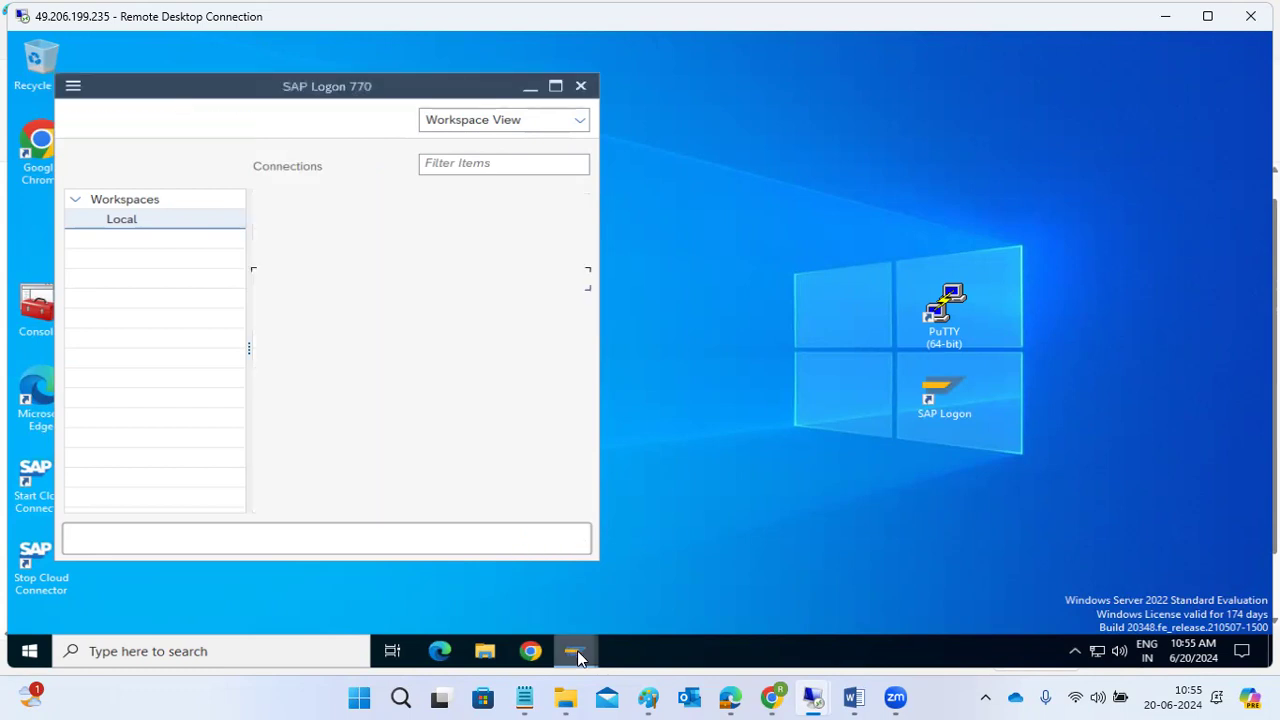
pyautogui.click(605, 617)
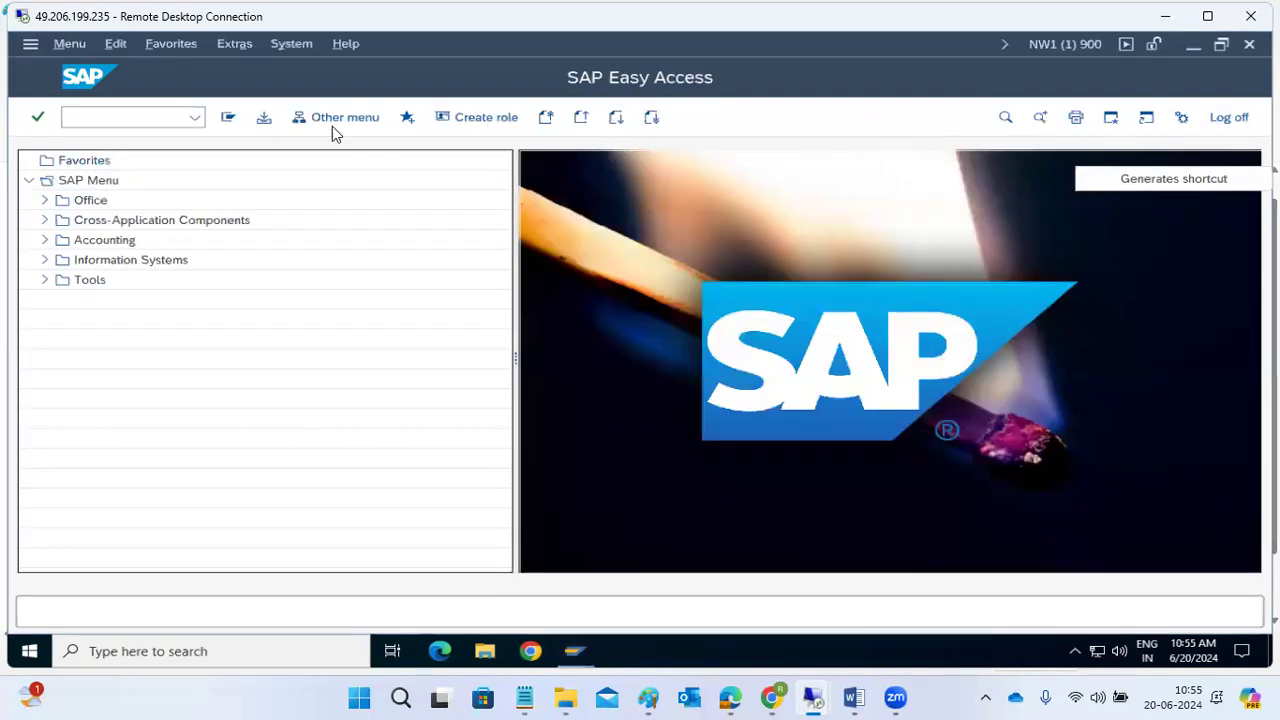
pyautogui.click(148, 116)
pyautogui.write('scc3')
pyautogui.press('Return')
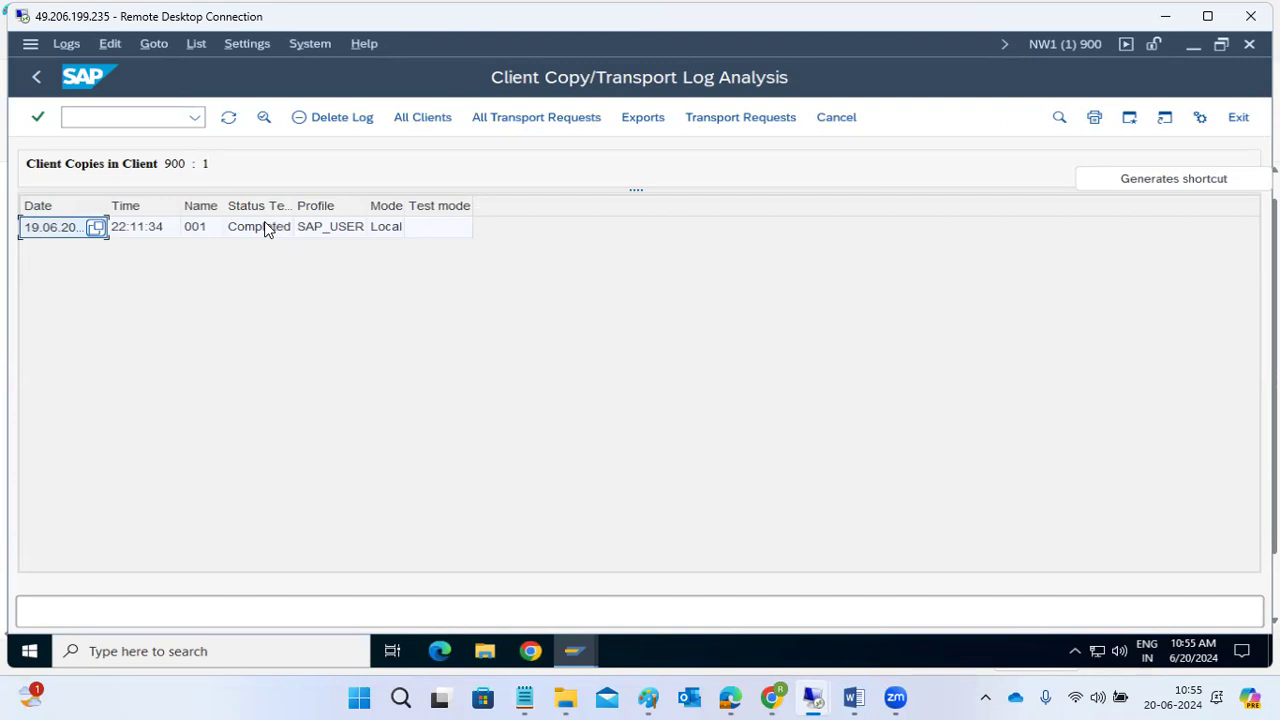
# Reopen SCCL, prefilled with target client 900, profile SAP_USER and source client 001.
pyautogui.click(150, 121)
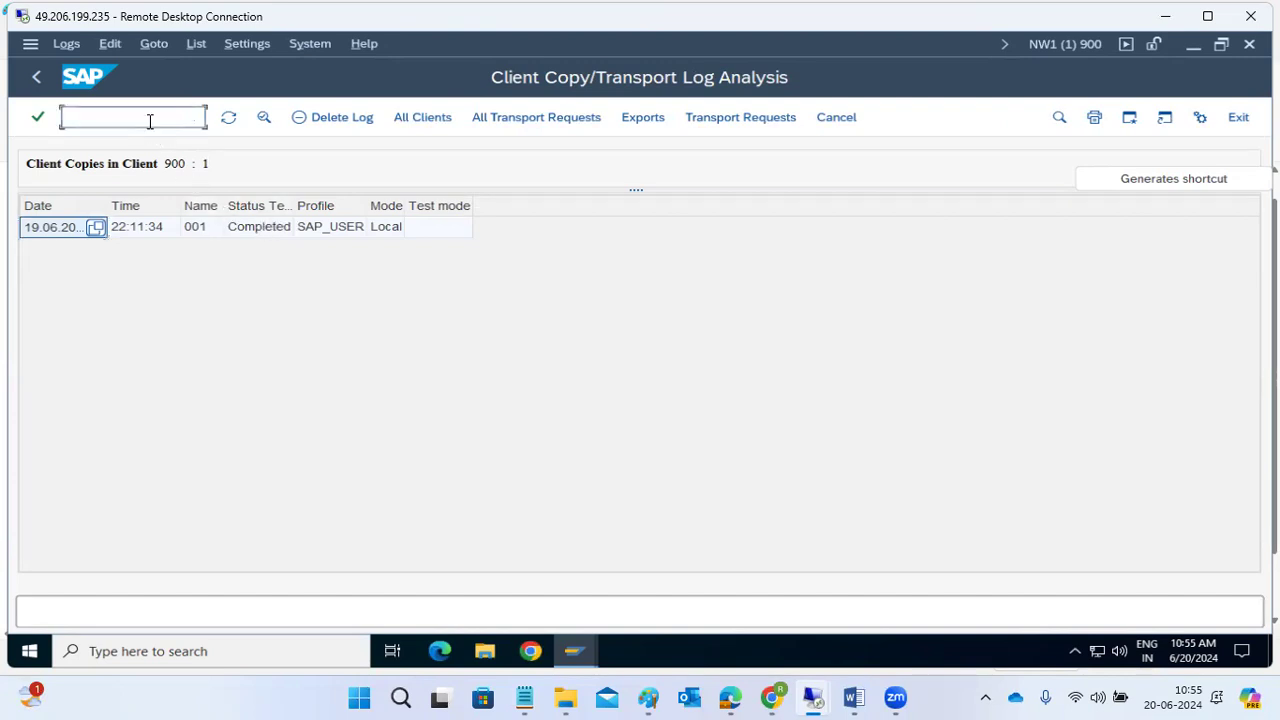
pyautogui.write('/nsccl')
pyautogui.press('Return')
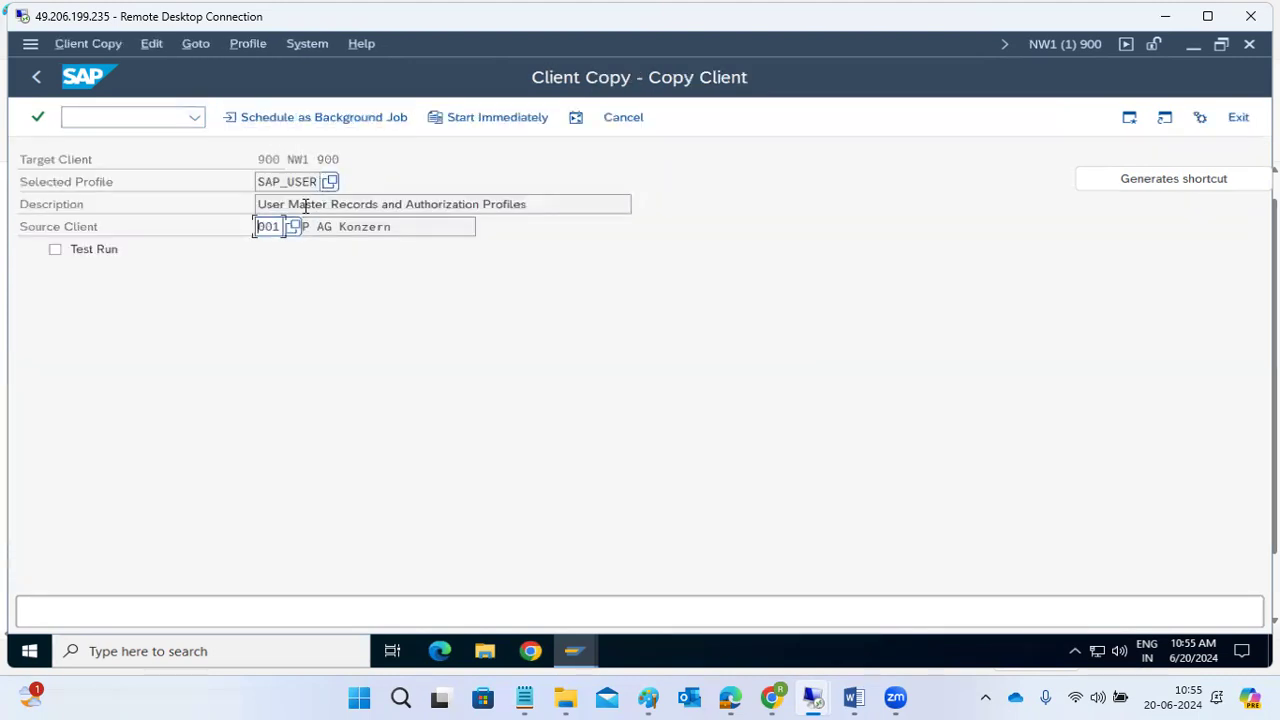
# Check target client 900, profile SAP_USER and source client 001, then start the copy immediately.
pyautogui.click(300, 228)
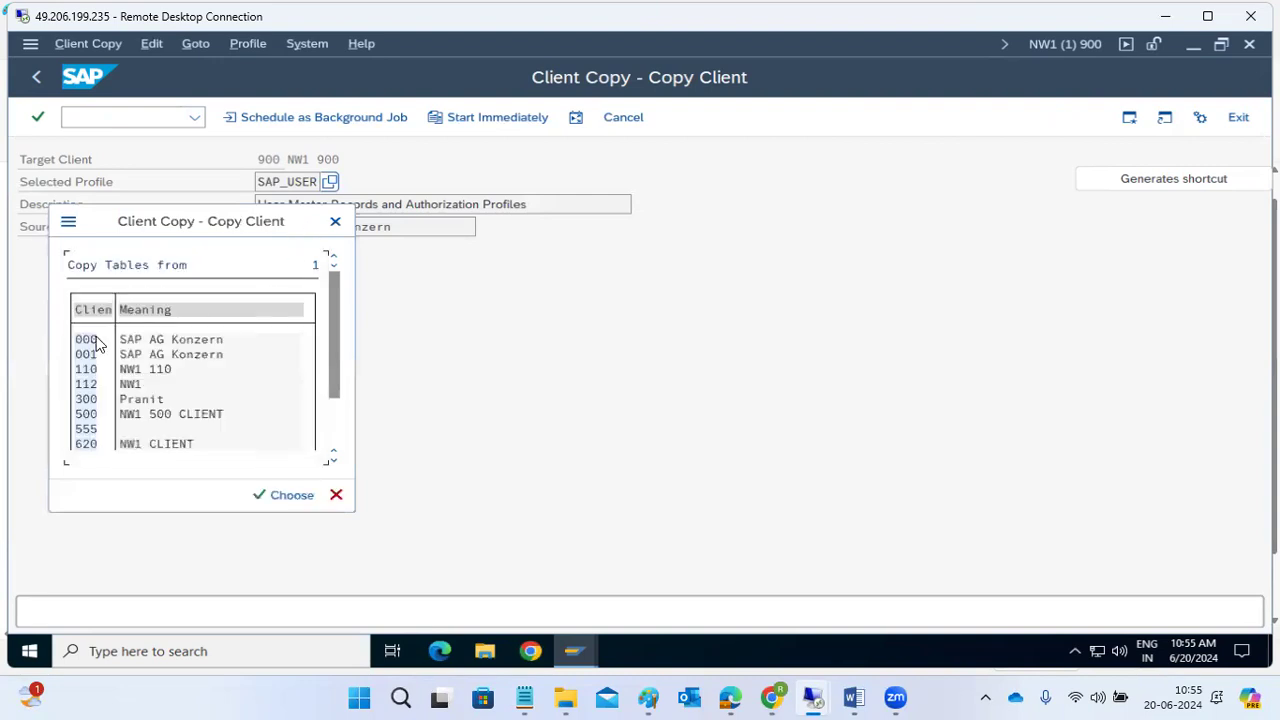
pyautogui.click(335, 222)
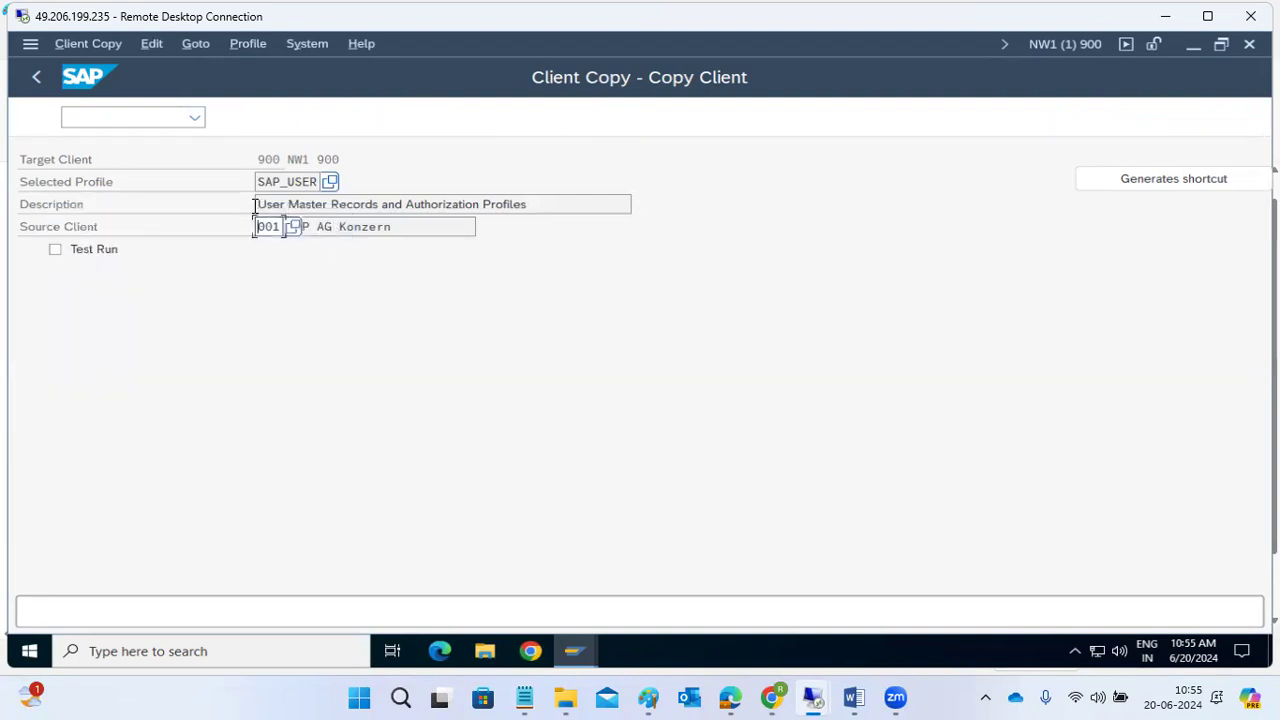
pyautogui.moveTo(266, 160); pyautogui.dragTo(338, 158)
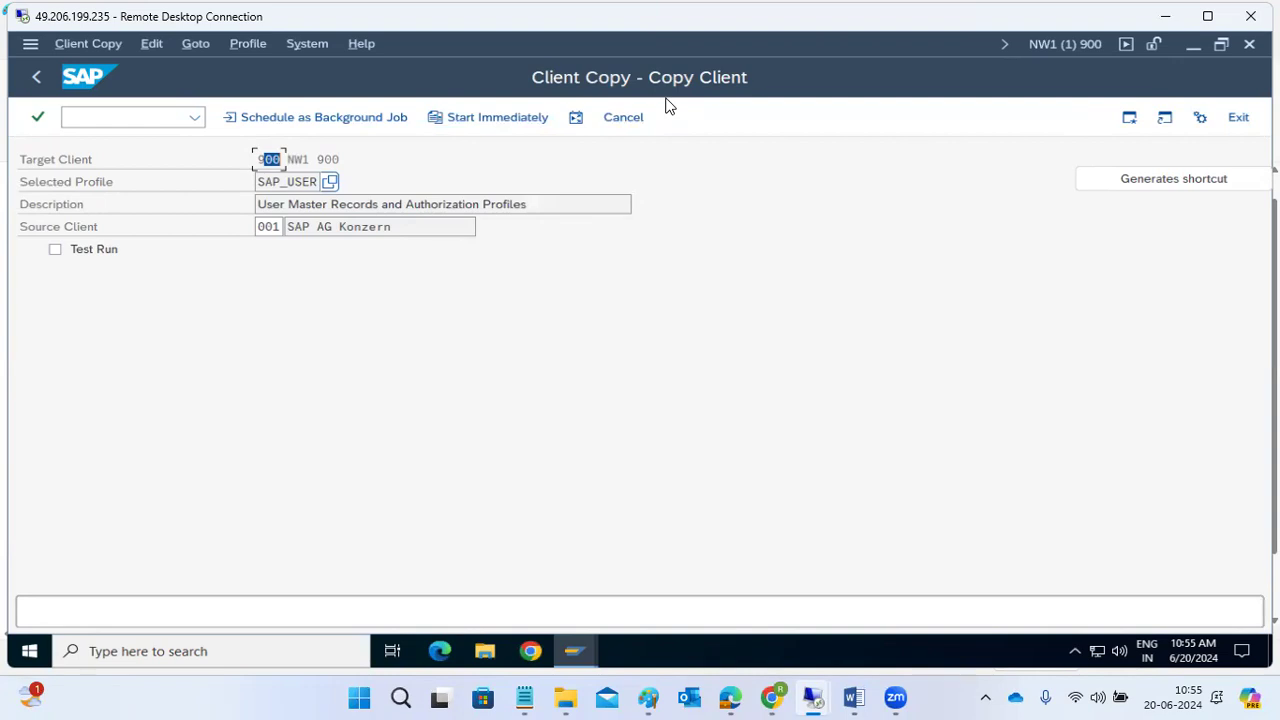
pyautogui.click(267, 219)
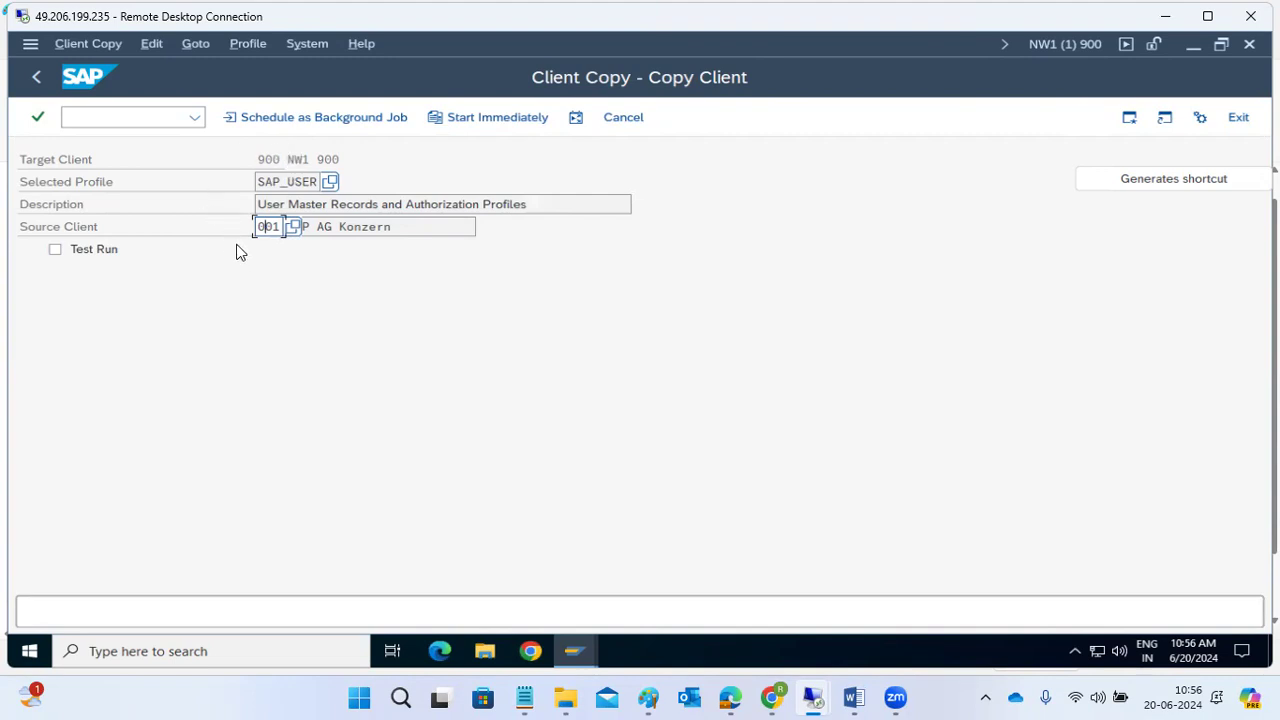
pyautogui.doubleClick(302, 160)
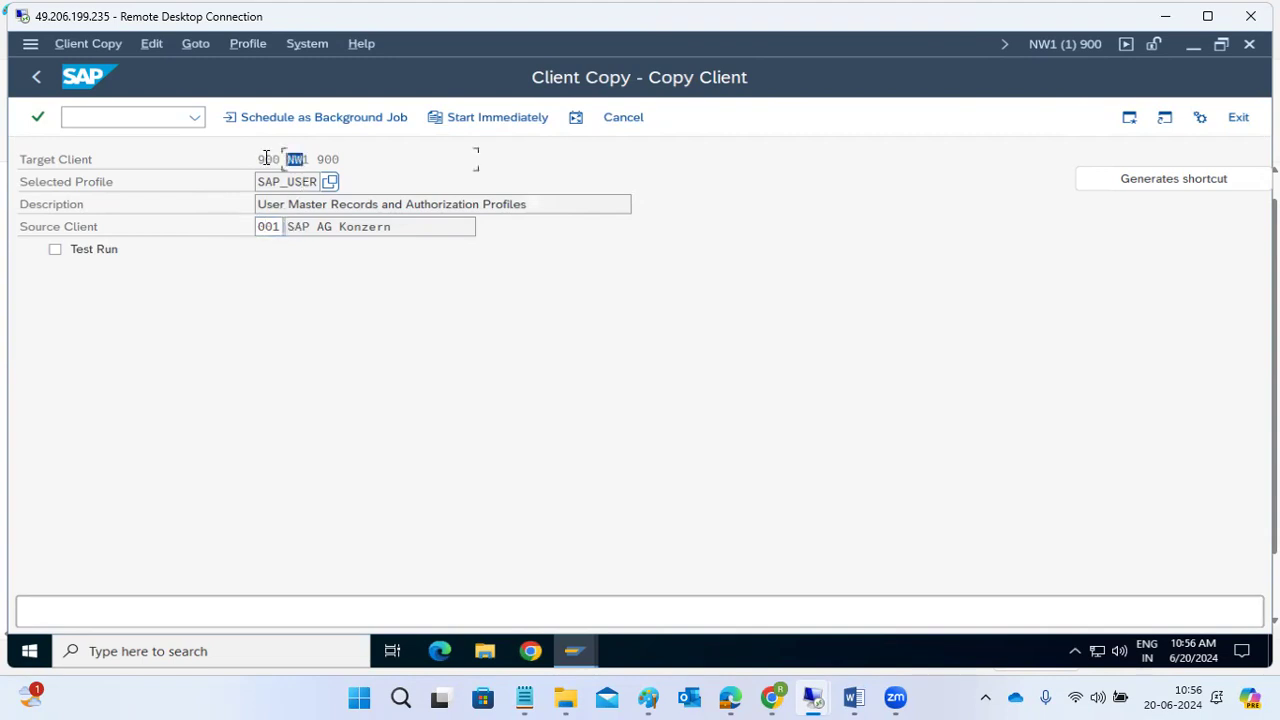
pyautogui.click(268, 227)
pyautogui.moveTo(263, 157); pyautogui.dragTo(344, 166)
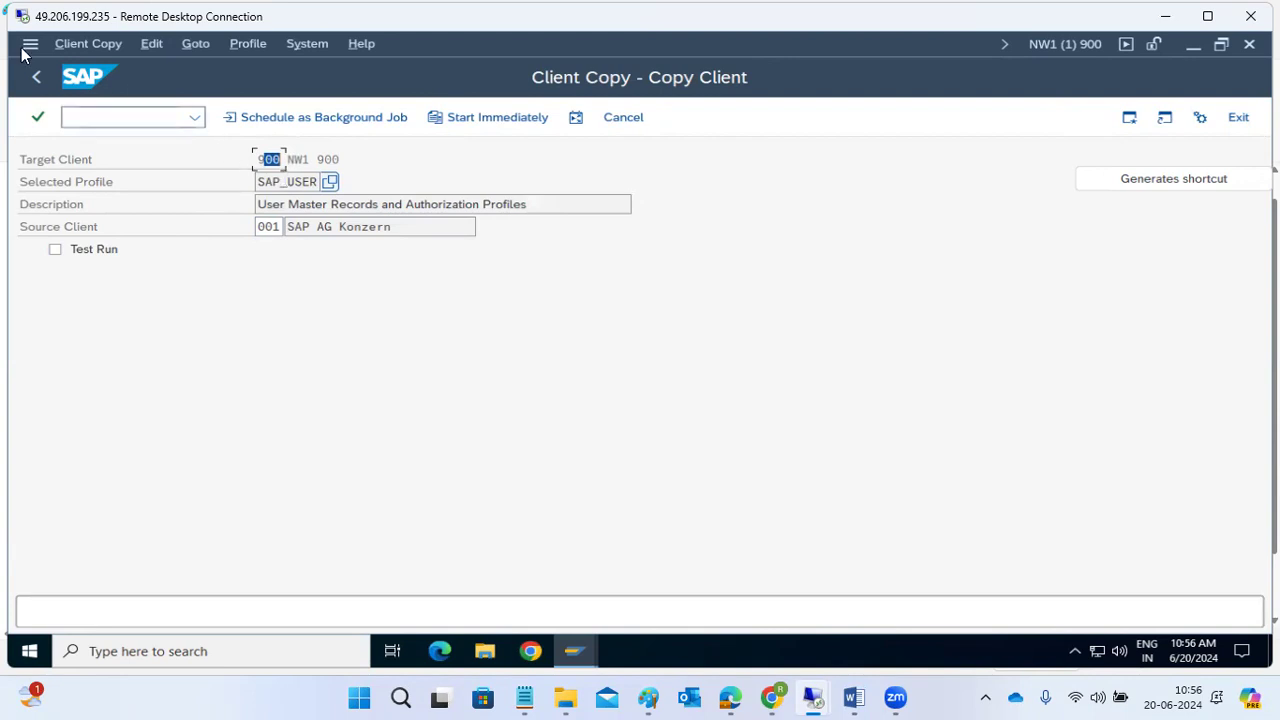
pyautogui.click(287, 226)
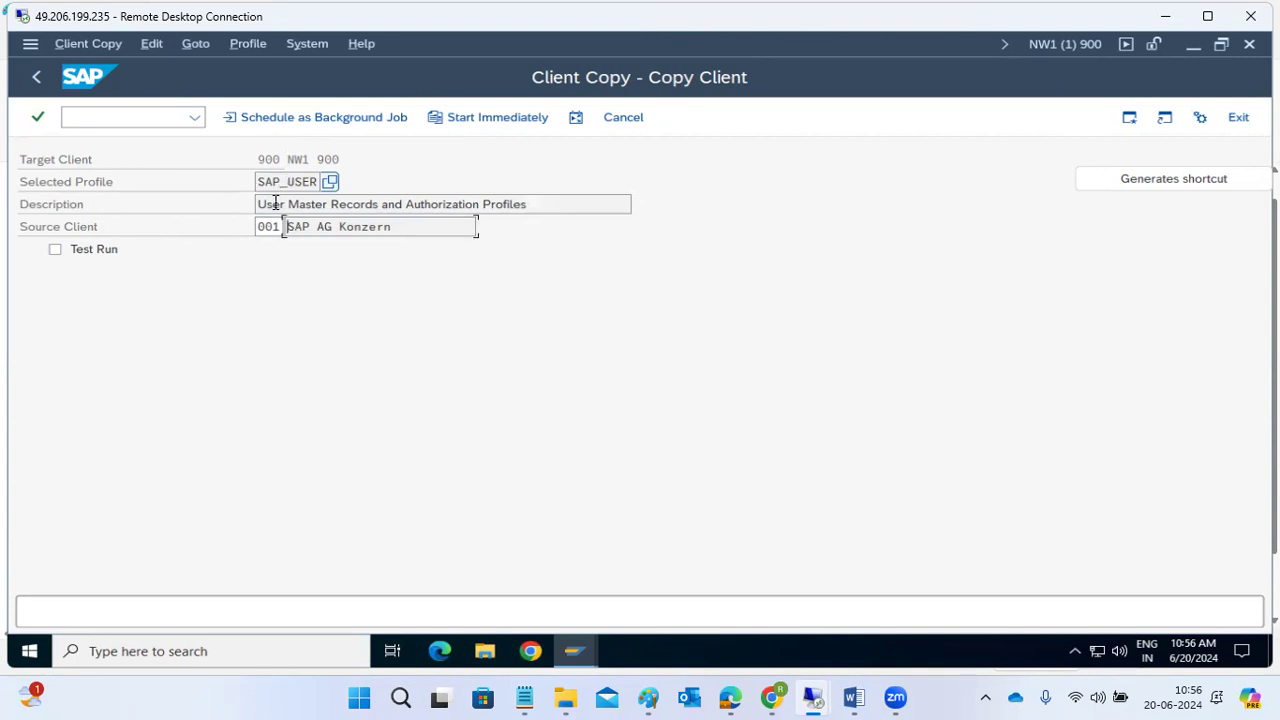
pyautogui.click(281, 226)
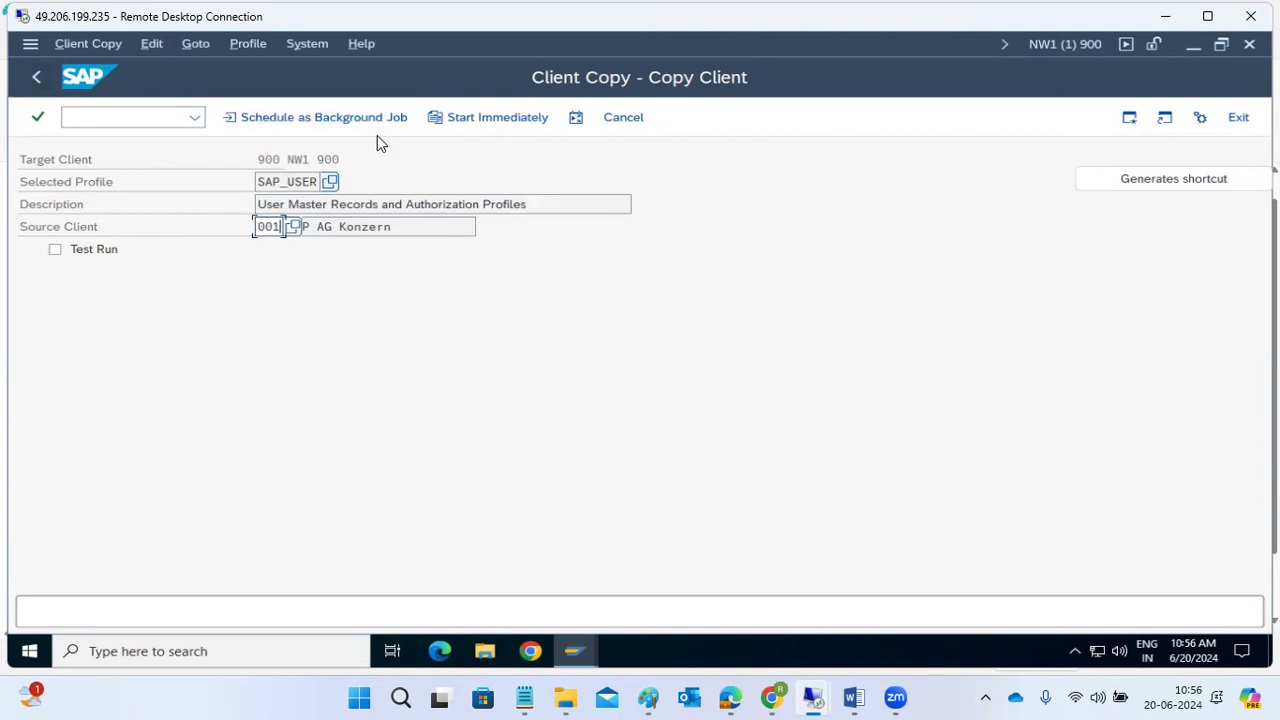
pyautogui.click(450, 120)
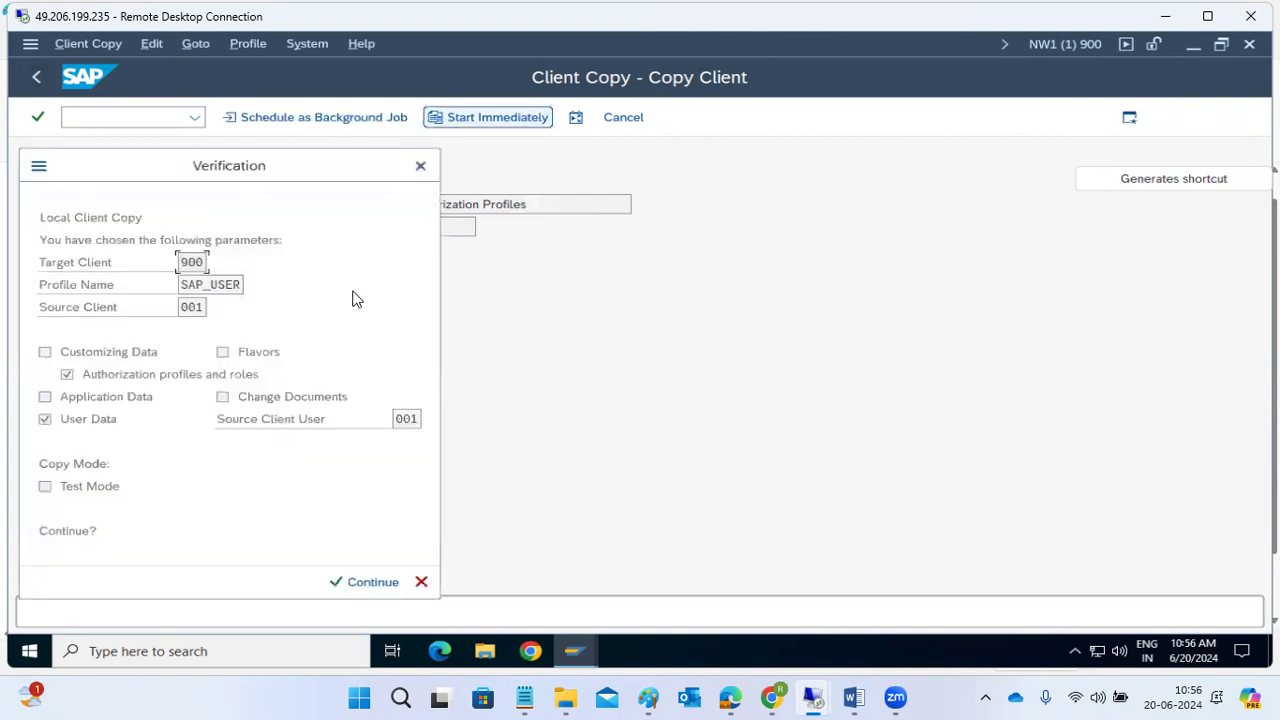
# Confirm the verification so the copy runs, copying 103 tables and 88.177 kBytes.
pyautogui.click(362, 583)
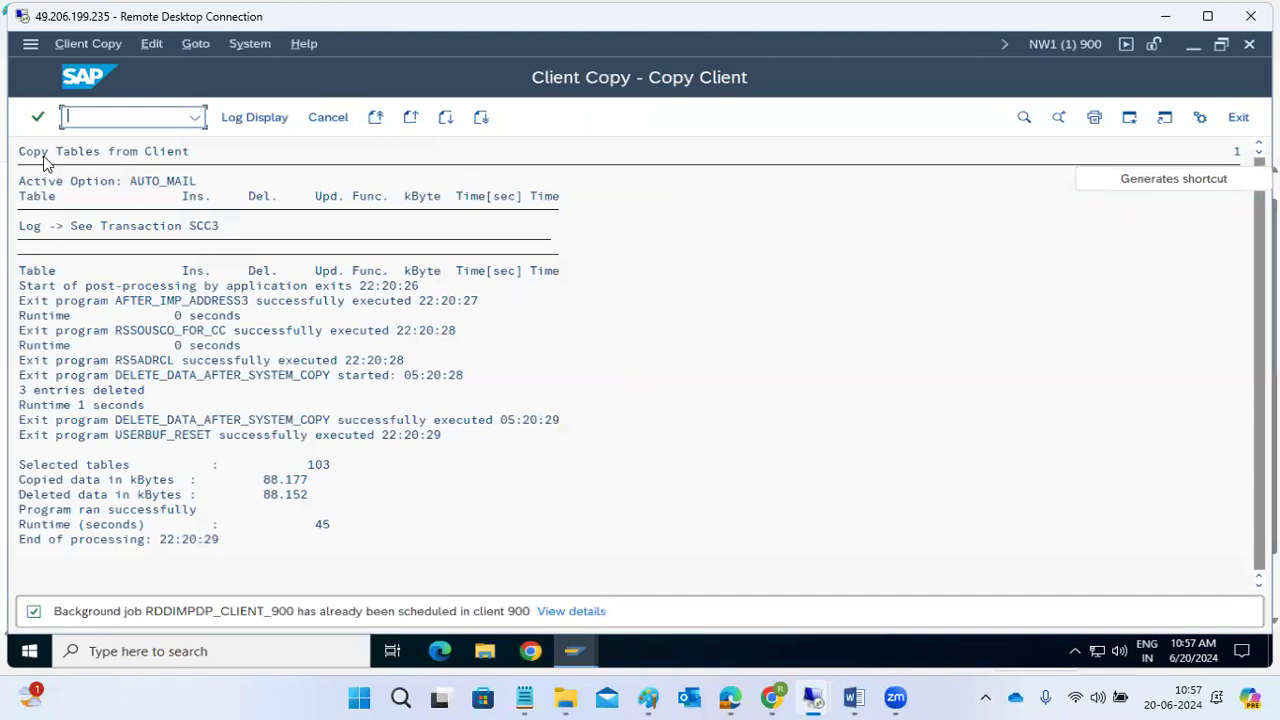
# Leave the copy log and list SM37 background jobs to check CLIENTCOPY 001 -> 900 finished.
pyautogui.click(325, 120)
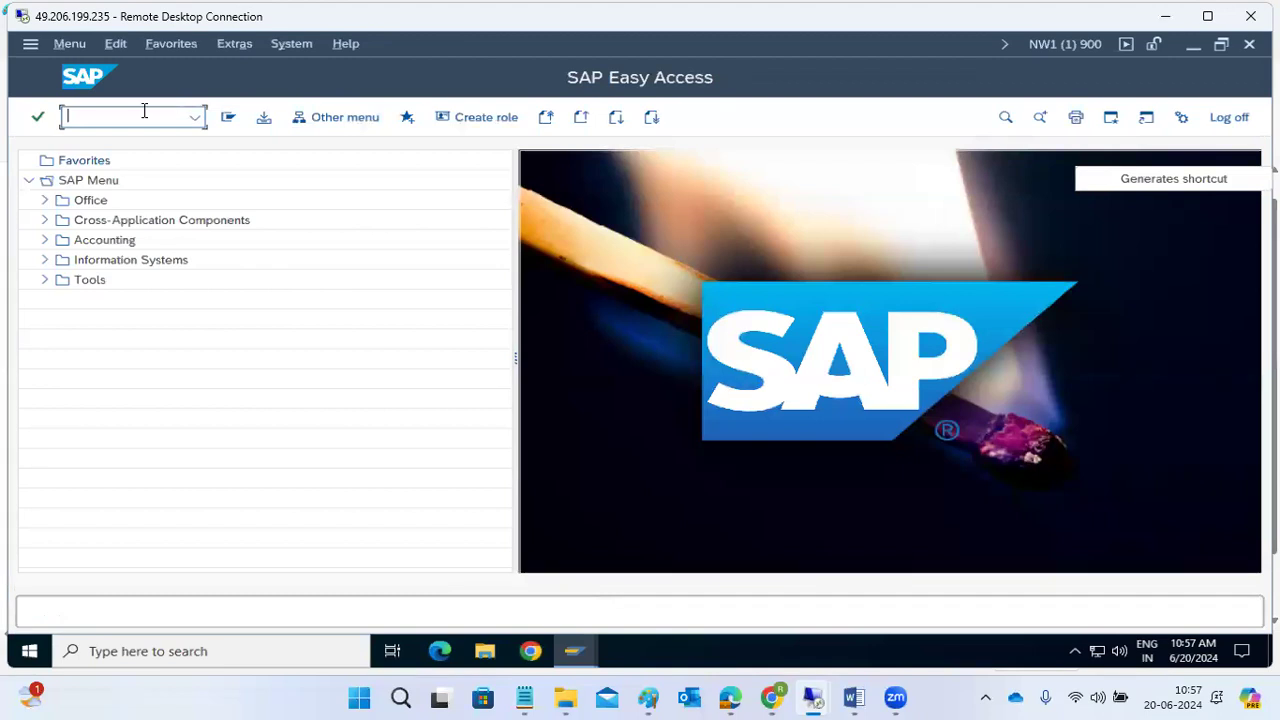
pyautogui.write('sm37')
pyautogui.press('Return')
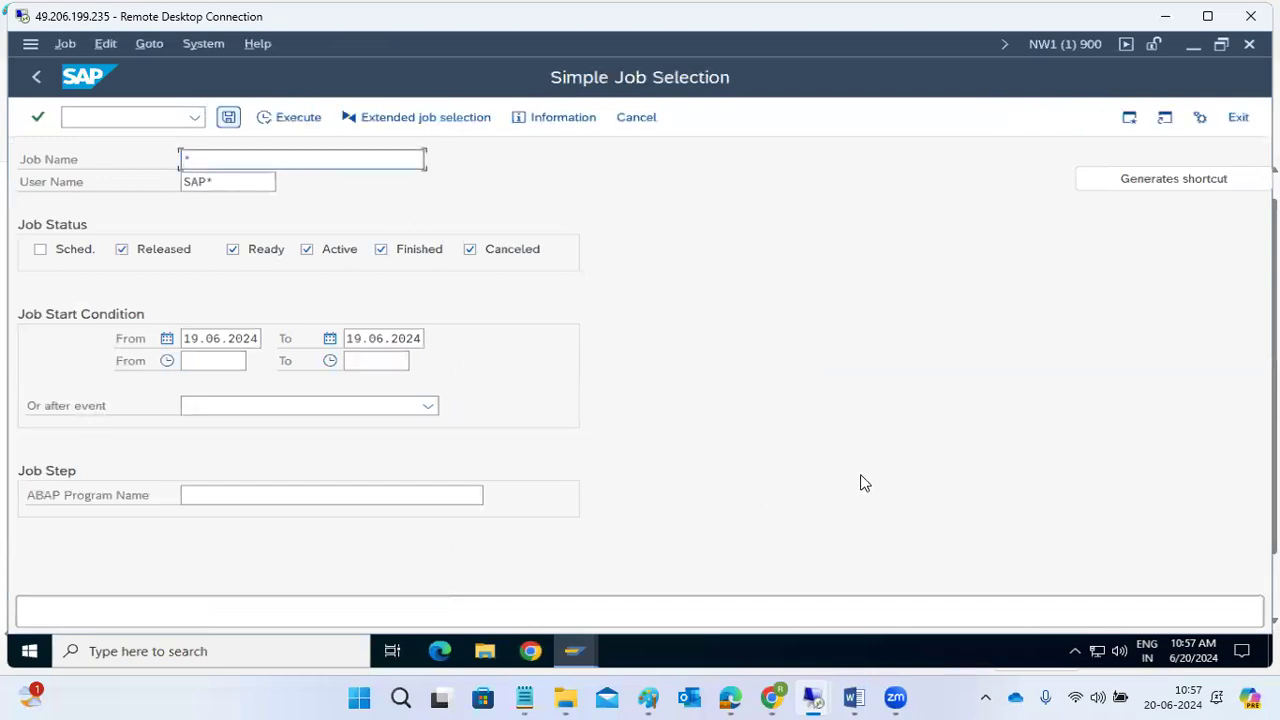
pyautogui.click(289, 117)
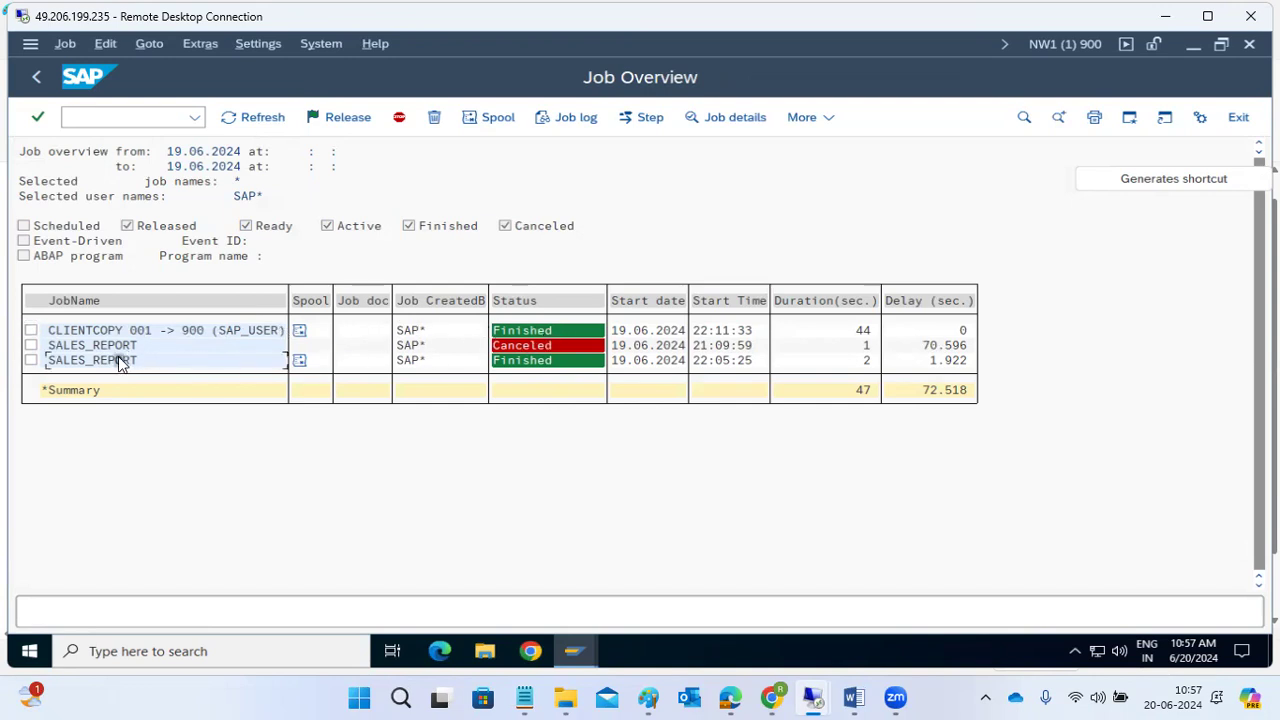
# Return to the main menu and open client administration with SCC4.
pyautogui.click(36, 79)
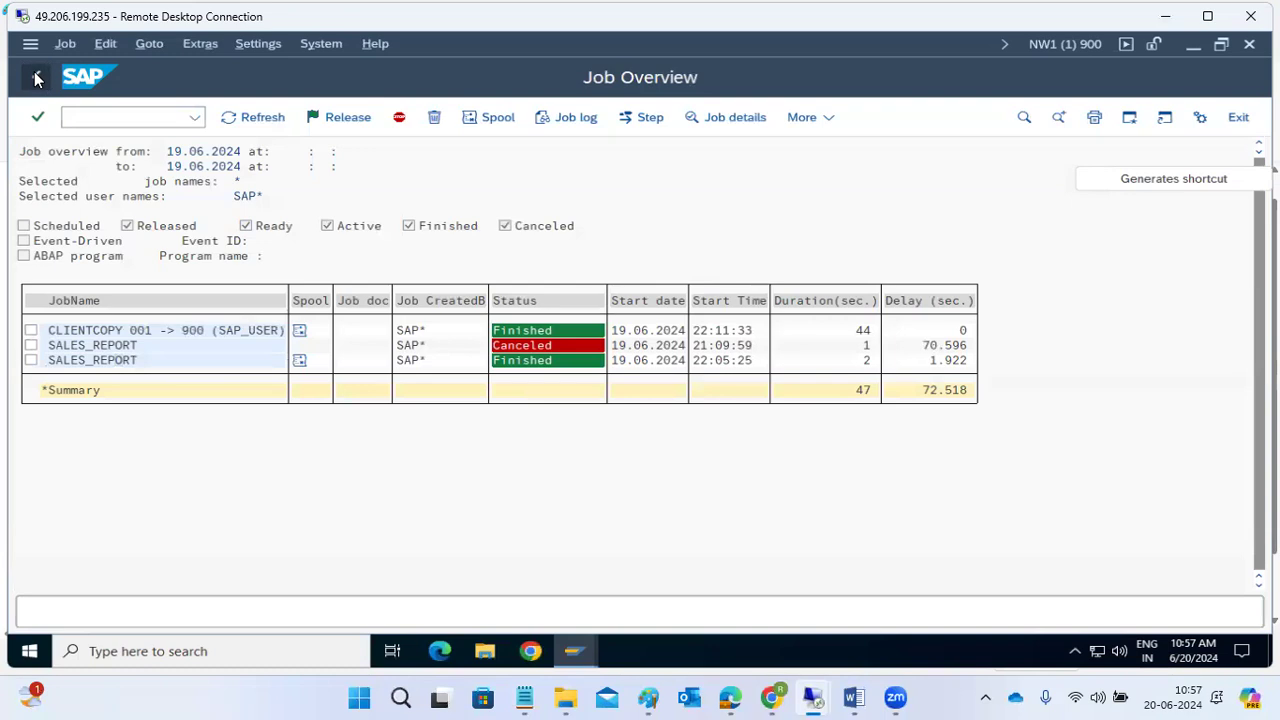
pyautogui.click(36, 79)
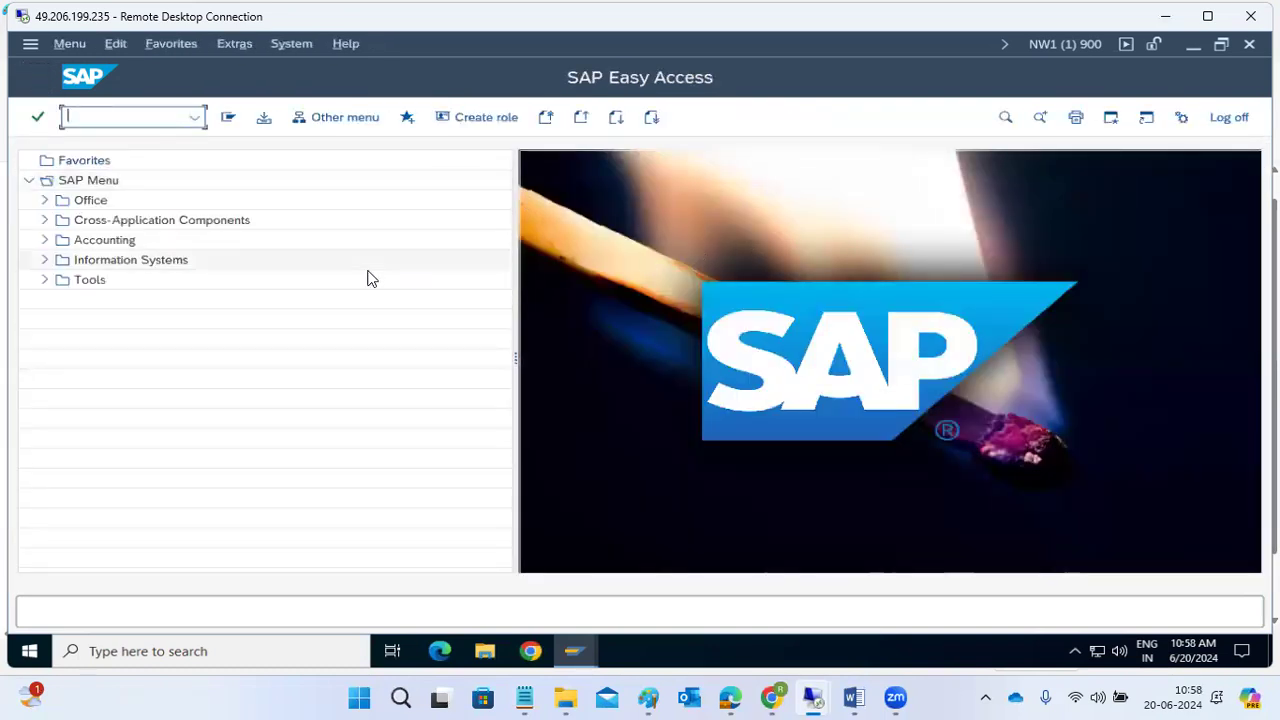
pyautogui.write('s')
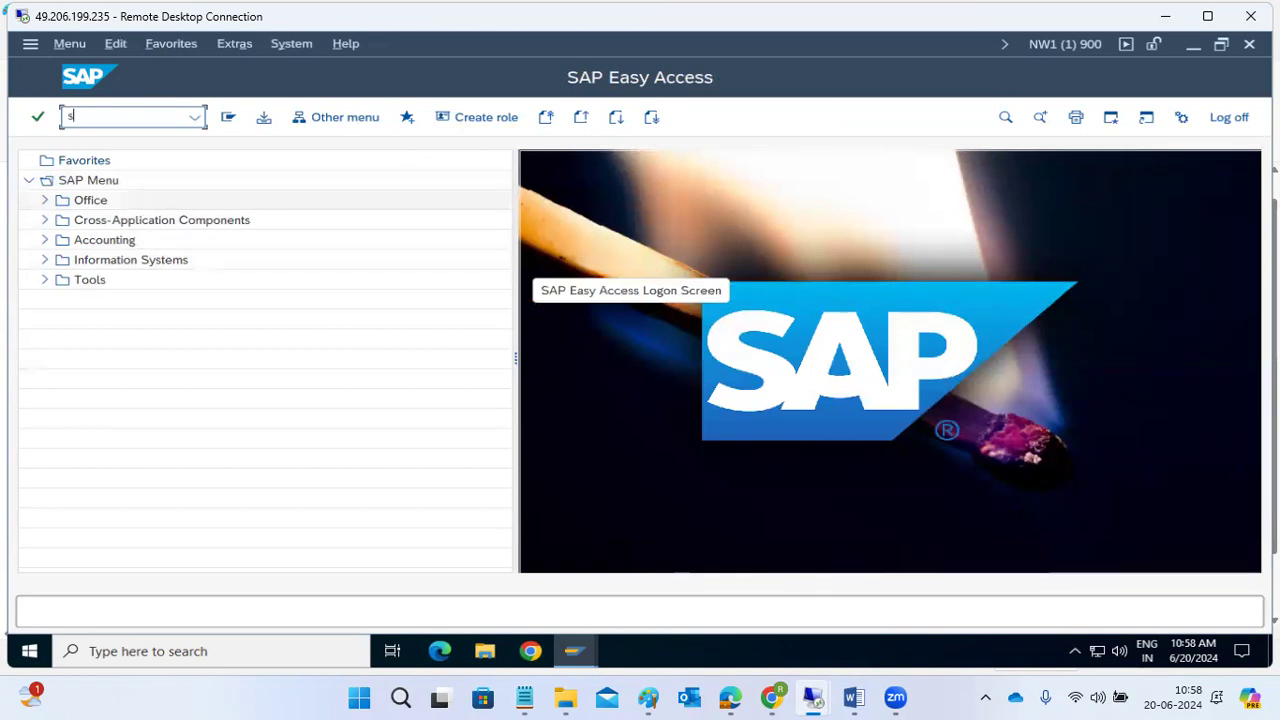
pyautogui.write('cc4')
pyautogui.press('Return')
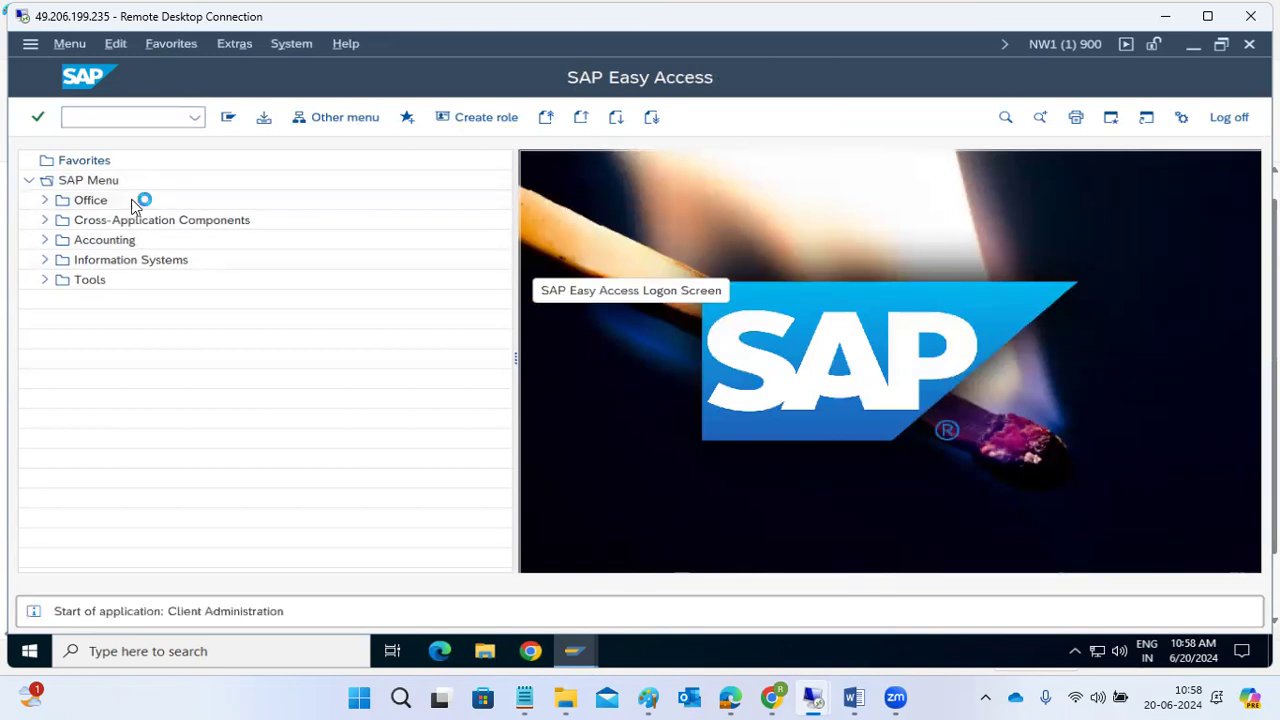